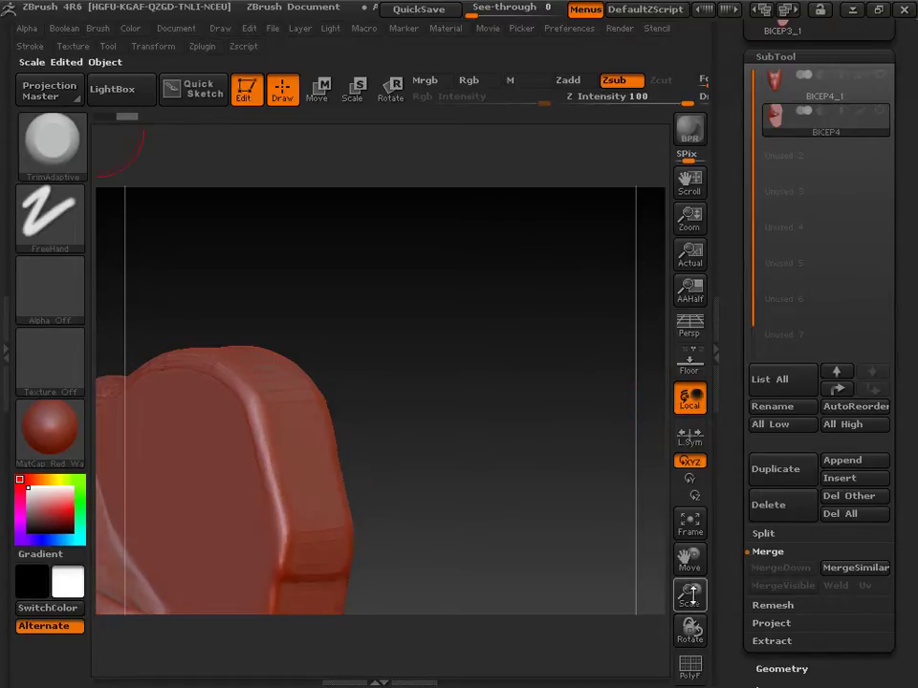
# Step: Turn on BICEP4's visibility beside BICEP4_1 and examine from the front and side how the two parts fit at the hinge
pyautogui.moveTo(691, 595); pyautogui.dragTo(660, 505)
pyautogui.moveTo(540, 467); pyautogui.dragTo(506, 474)
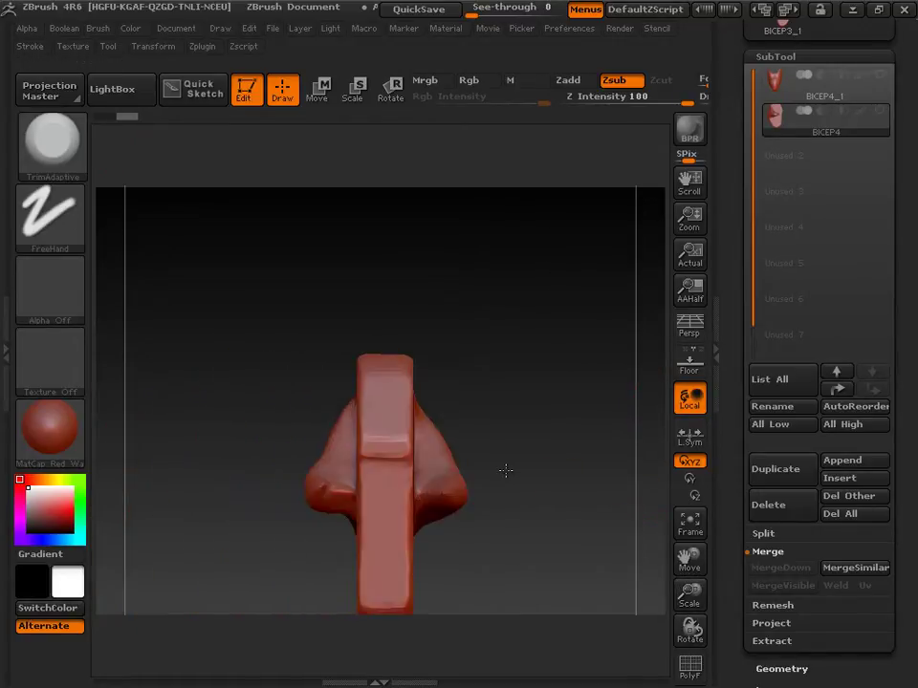
pyautogui.click(43, 158)
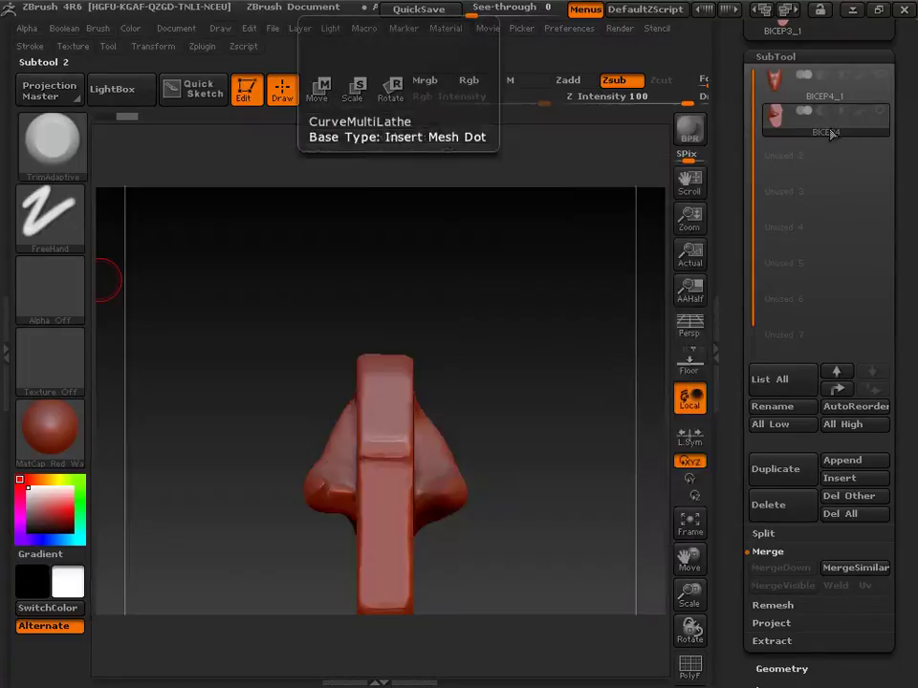
pyautogui.moveTo(860, 92)
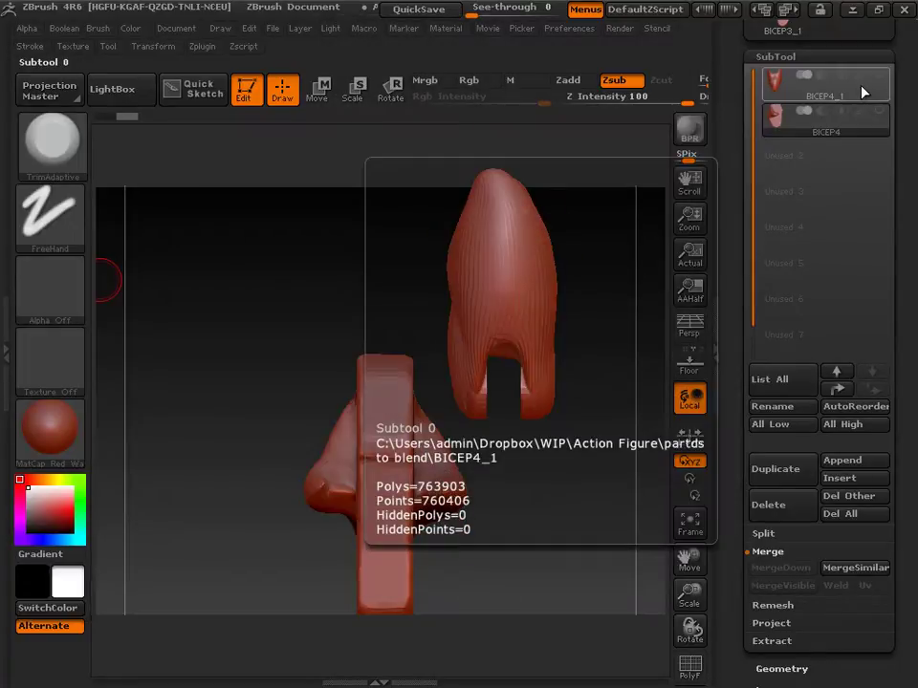
pyautogui.click(791, 95)
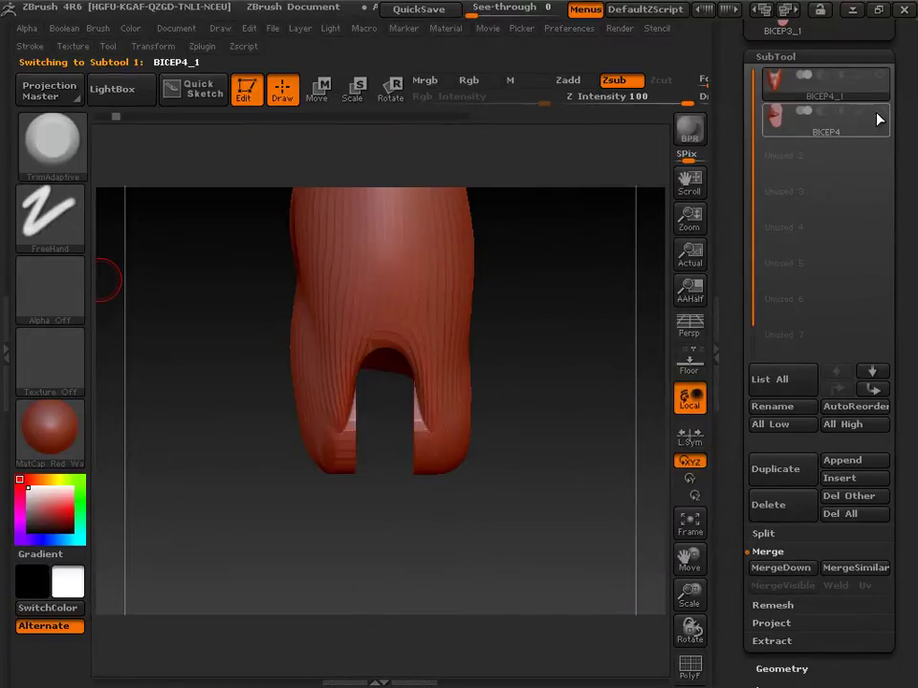
pyautogui.click(878, 111)
pyautogui.click(788, 128)
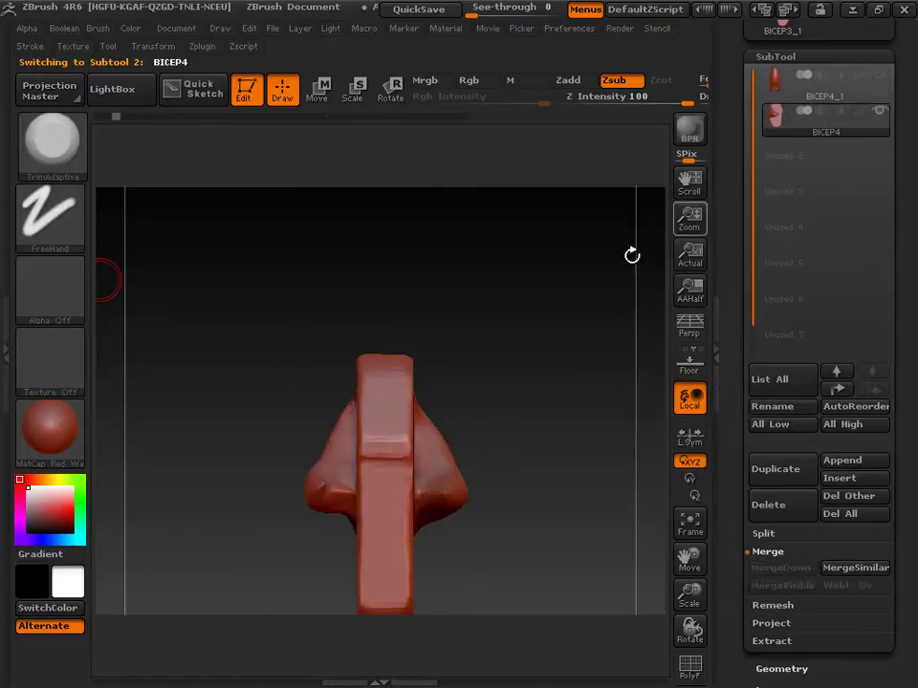
pyautogui.moveTo(507, 364); pyautogui.dragTo(574, 371)
pyautogui.click(776, 84)
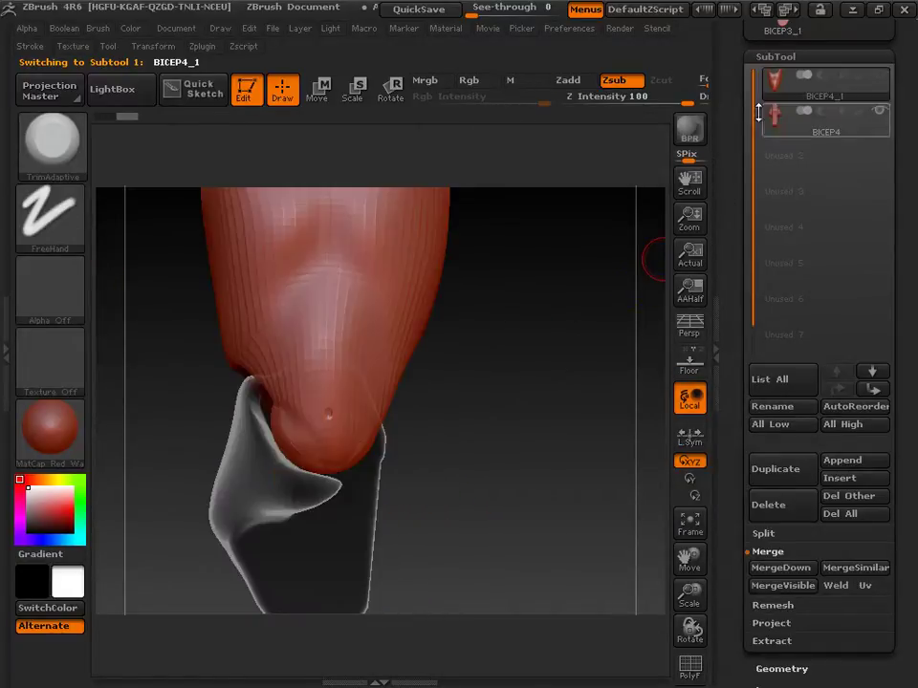
pyautogui.moveTo(499, 344); pyautogui.dragTo(386, 436)
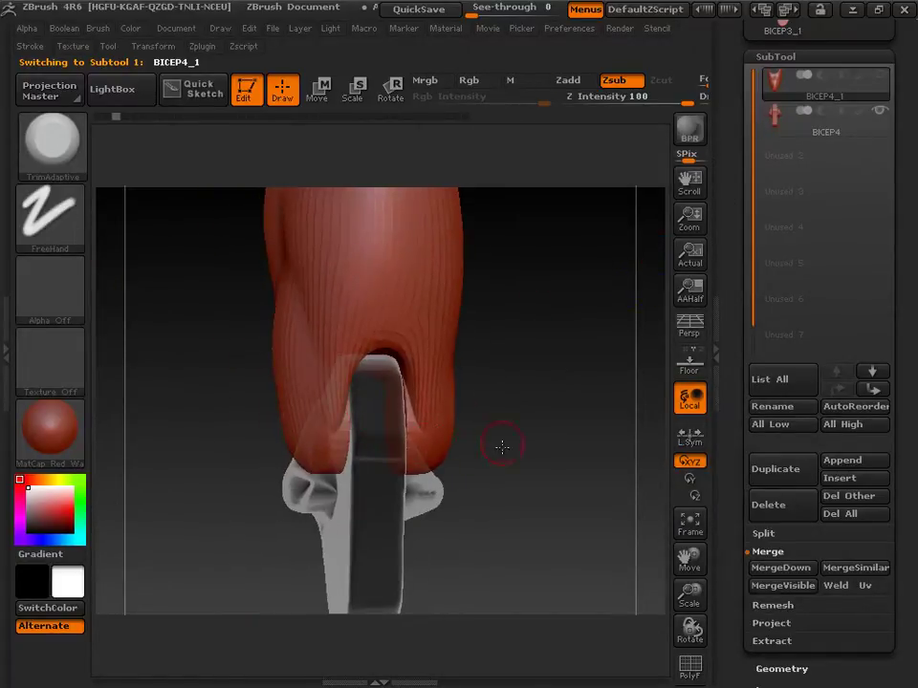
pyautogui.moveTo(502, 447); pyautogui.dragTo(557, 447)
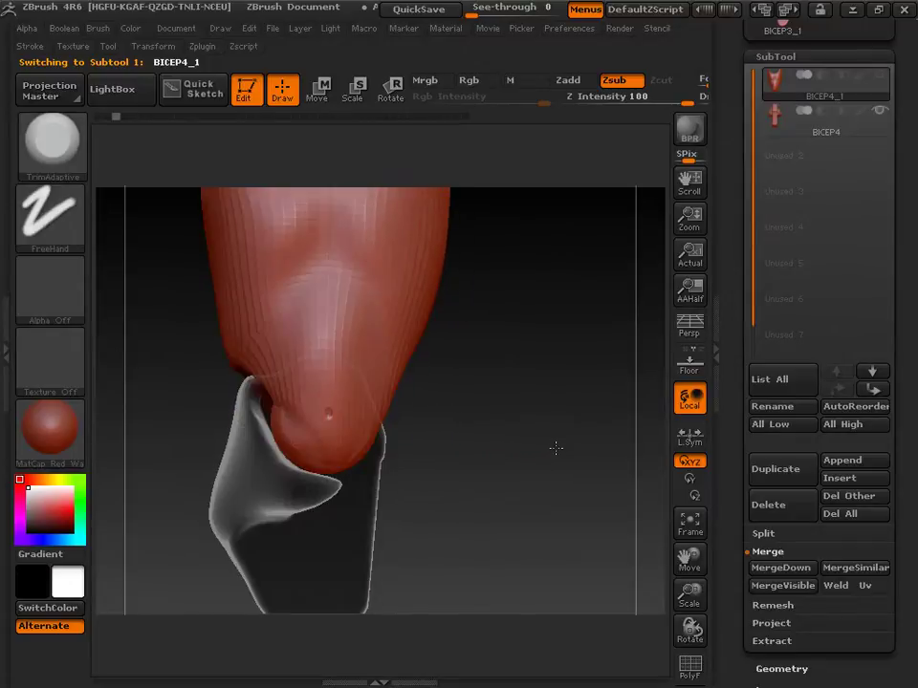
# Step: Duplicate the BICEP4 and BICEP4_1 subtools as backup copies
pyautogui.click(776, 129)
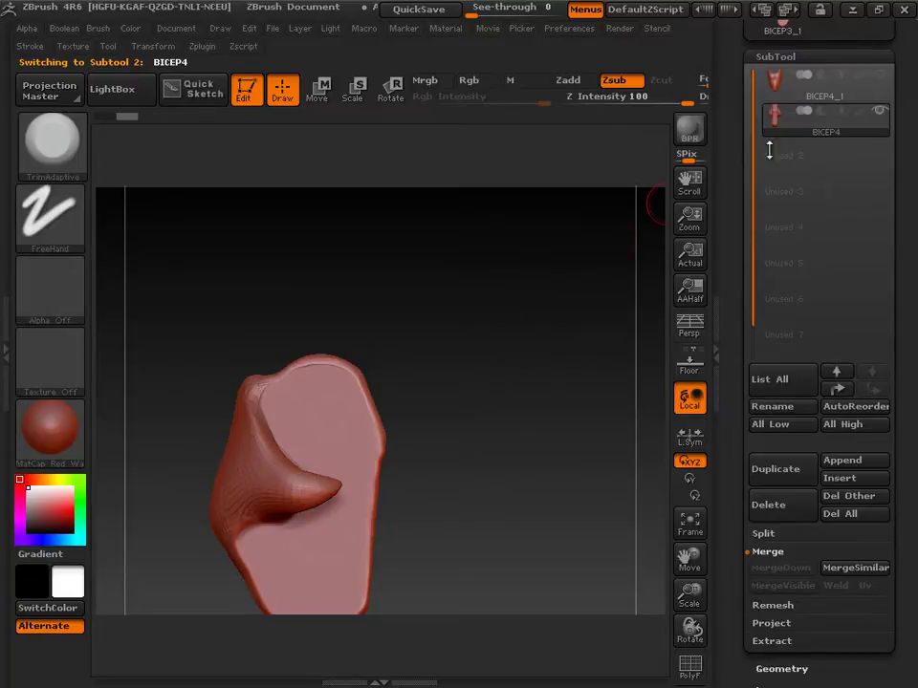
pyautogui.moveTo(778, 89)
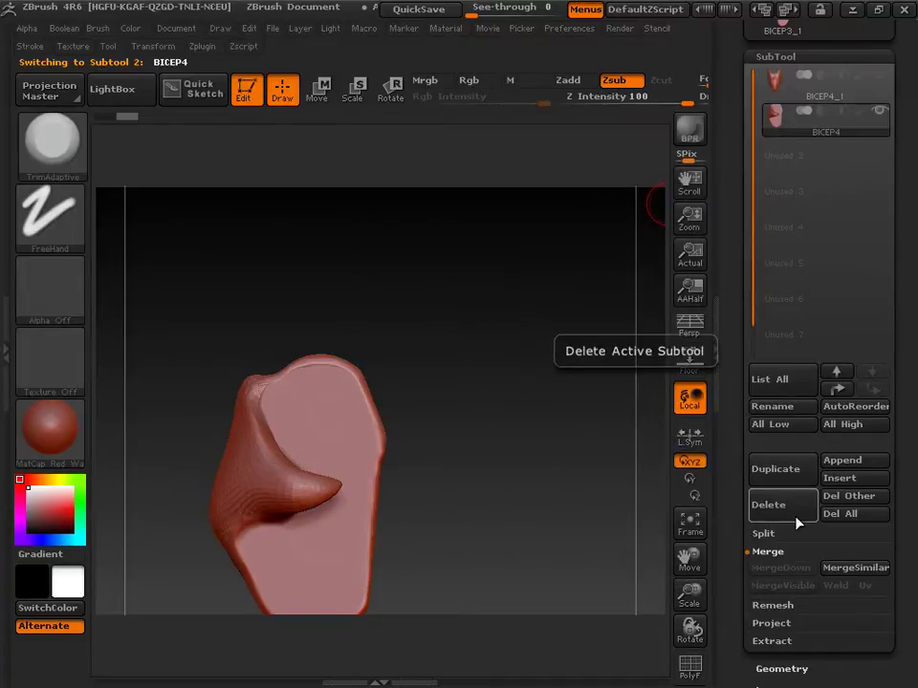
pyautogui.click(782, 474)
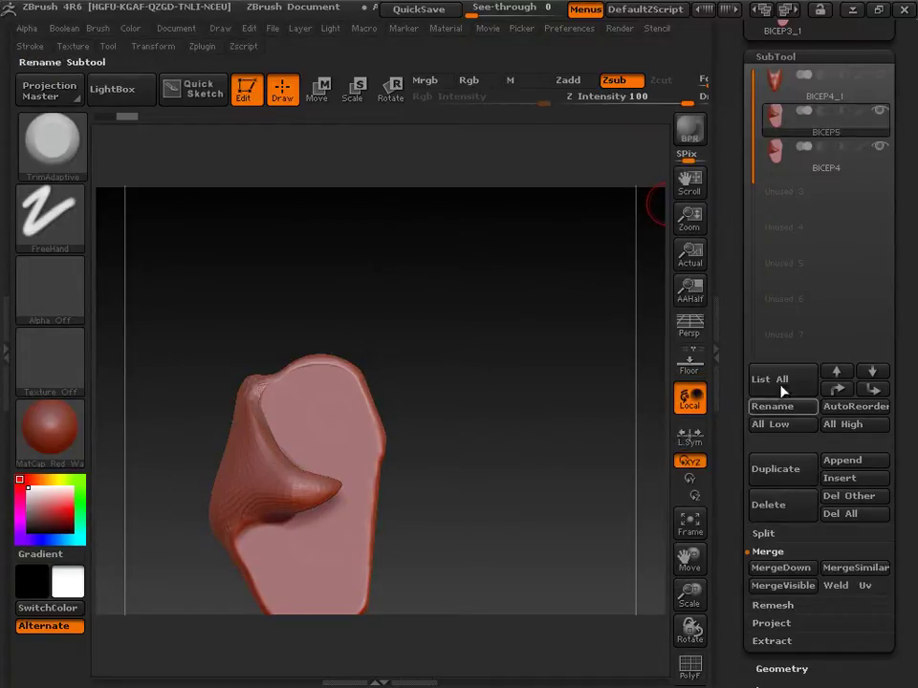
pyautogui.click(782, 97)
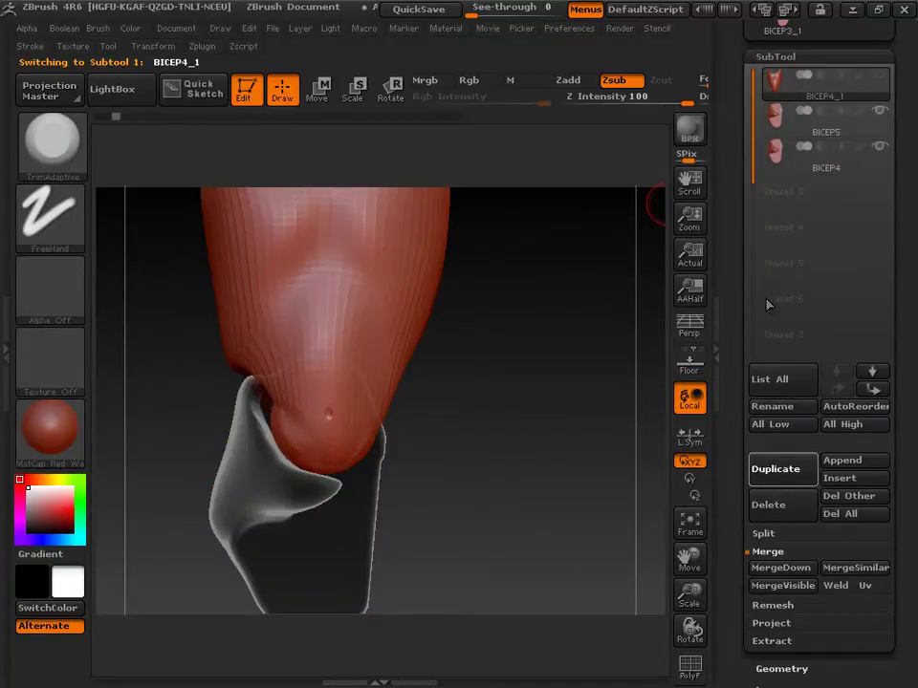
pyautogui.click(773, 473)
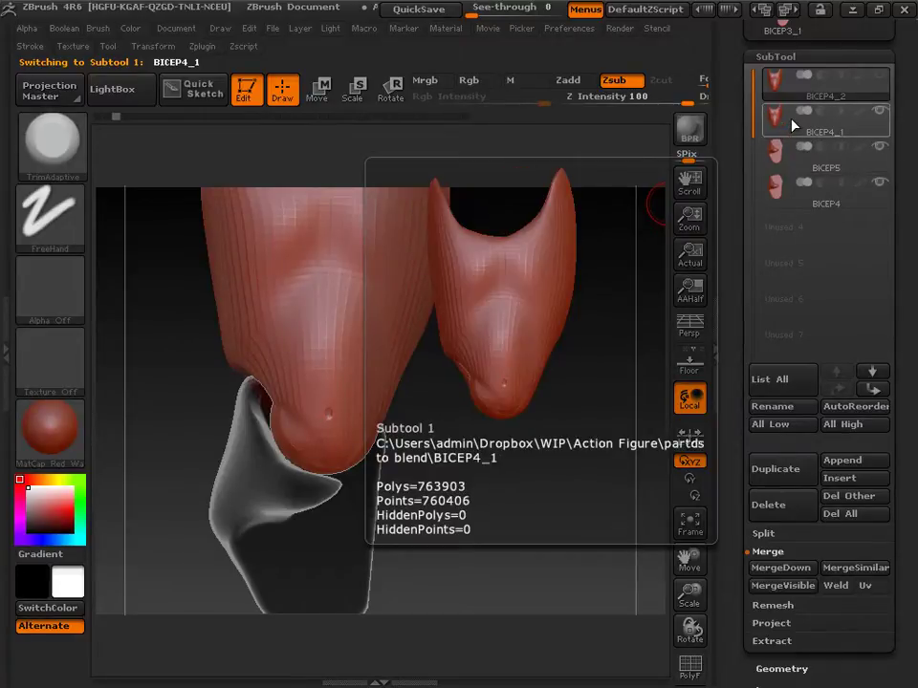
# Step: Move BICEP4_1 directly above BICEP4 in the subtool order, with both duplicates hidden
pyautogui.click(792, 125)
pyautogui.click(840, 390)
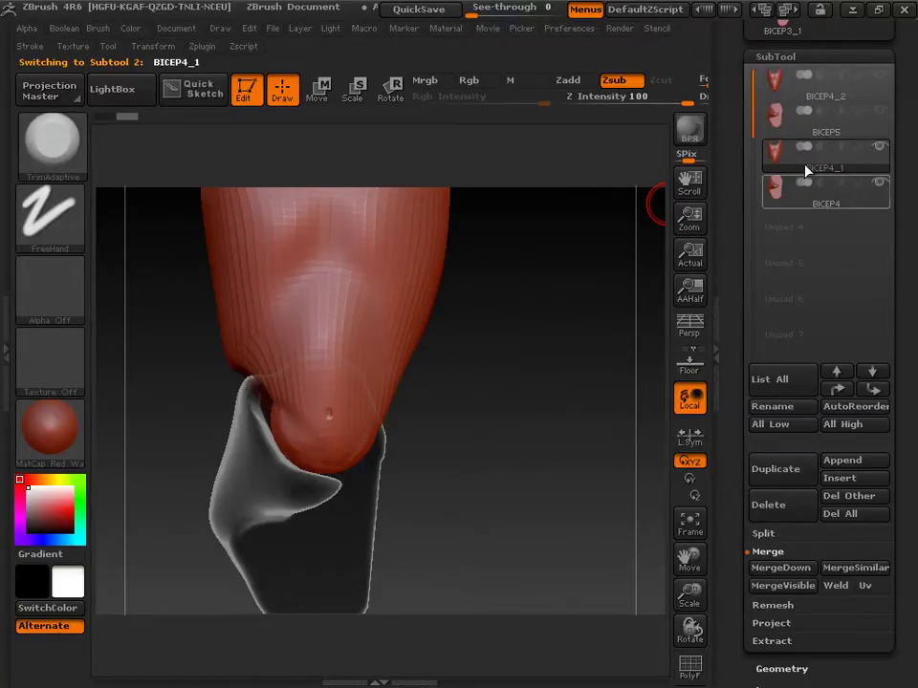
pyautogui.moveTo(870, 204)
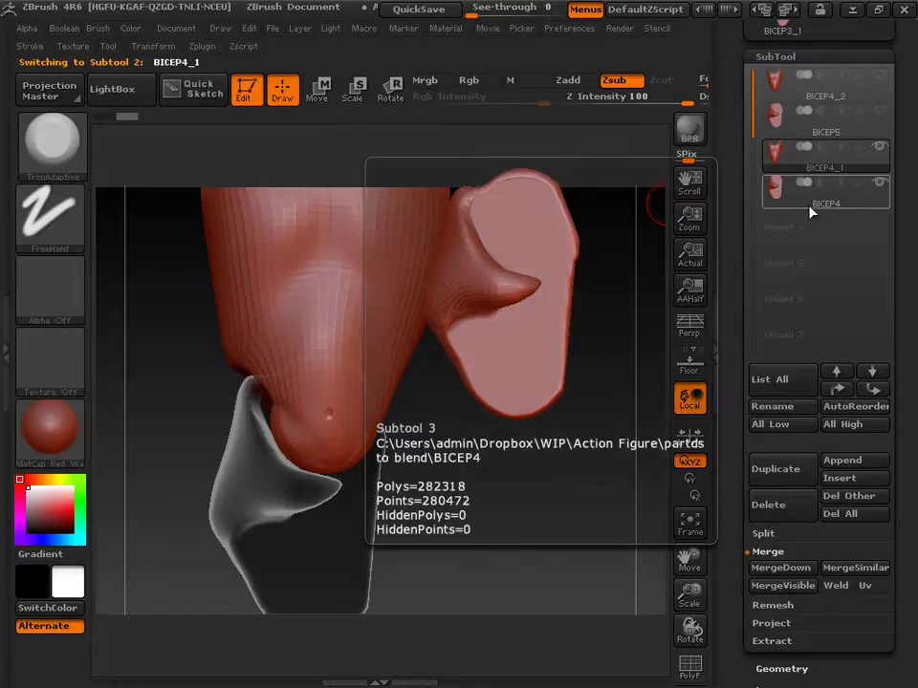
# Step: Select BICEP4 and place a Rotate transpose line about 23 units long from the hinge centre to the part's lower end
pyautogui.click(776, 196)
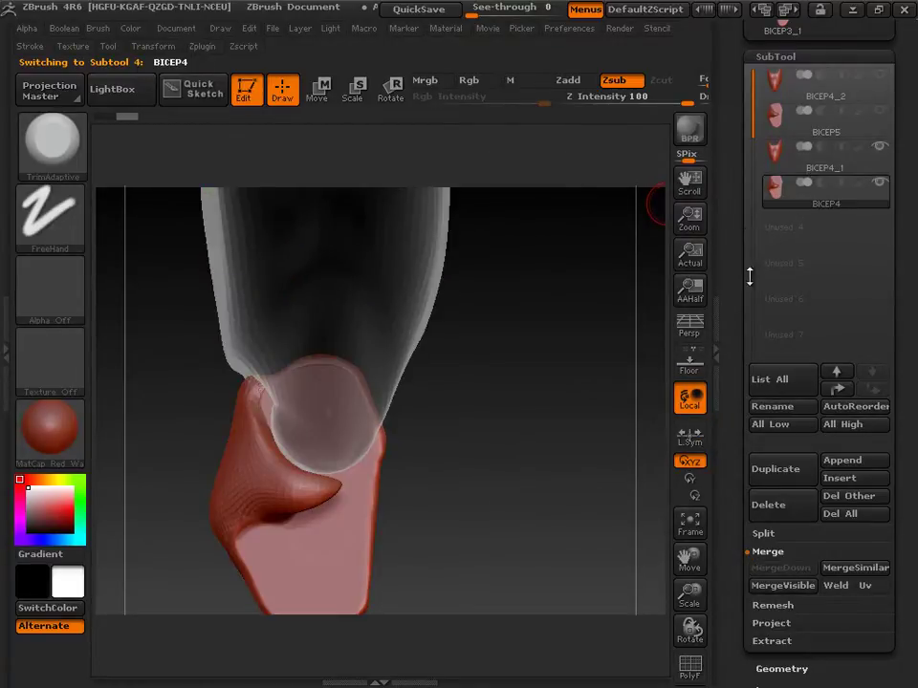
pyautogui.click(705, 520)
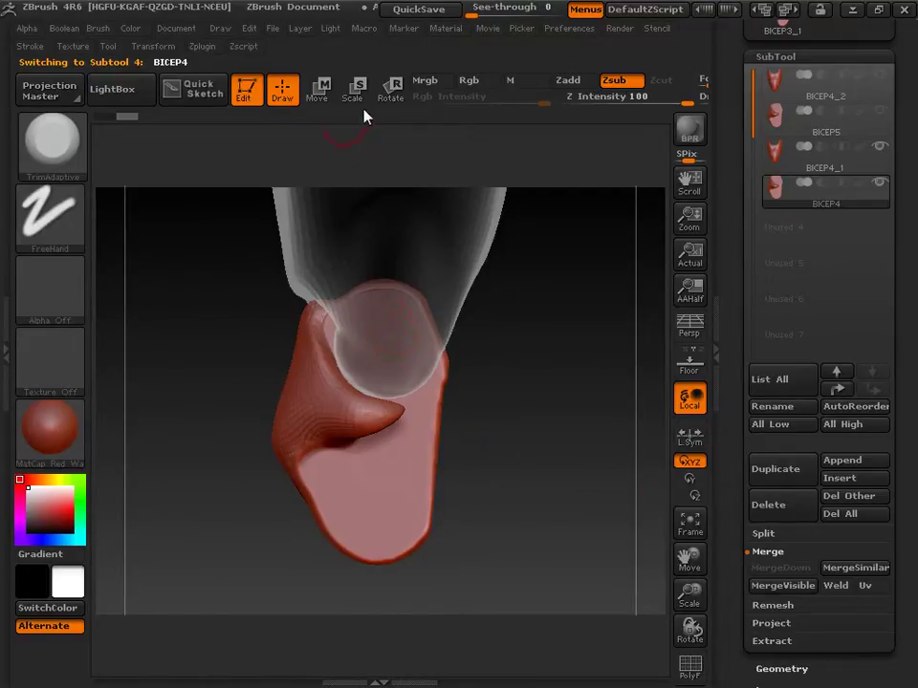
pyautogui.click(390, 90)
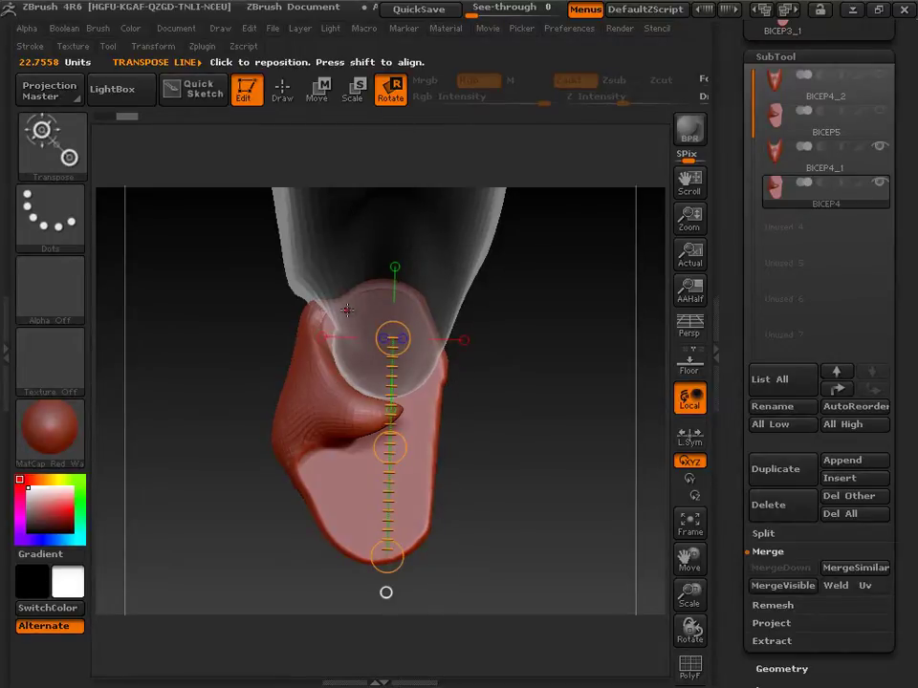
pyautogui.moveTo(354, 306); pyautogui.dragTo(385, 558)
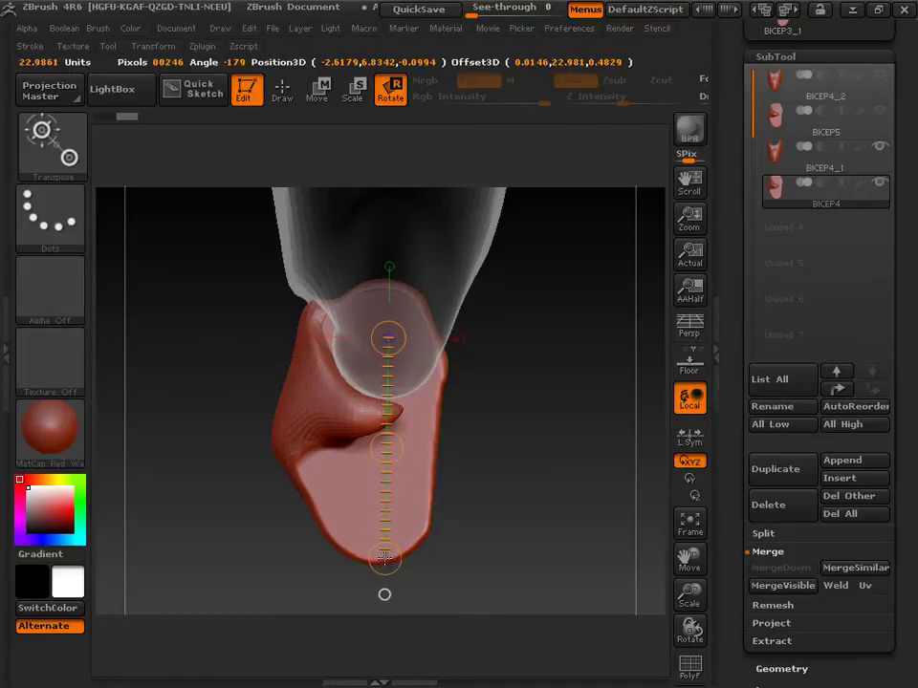
pyautogui.moveTo(525, 465); pyautogui.dragTo(454, 468)
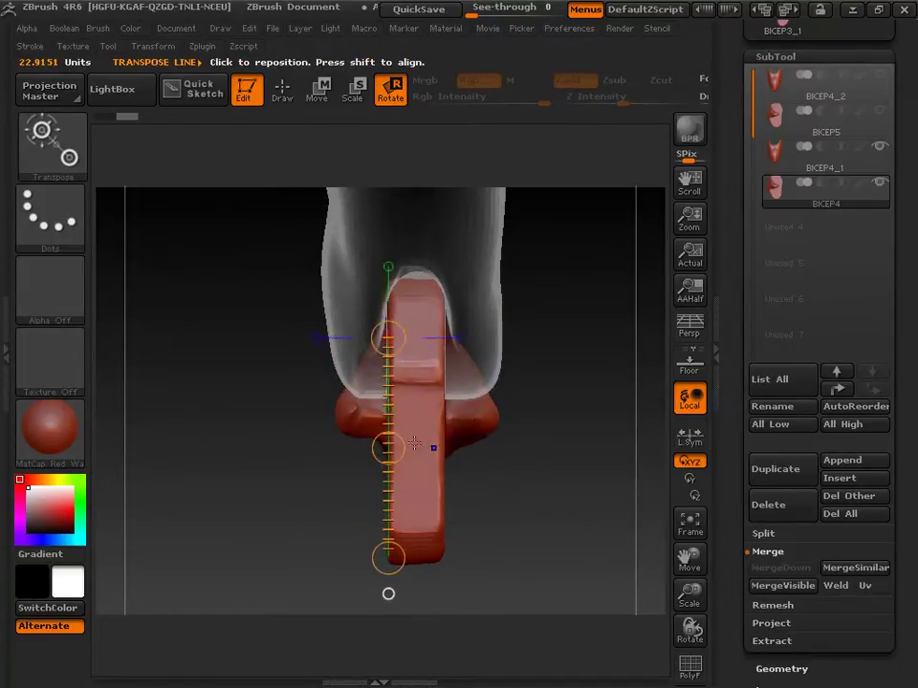
pyautogui.moveTo(276, 505); pyautogui.dragTo(358, 493)
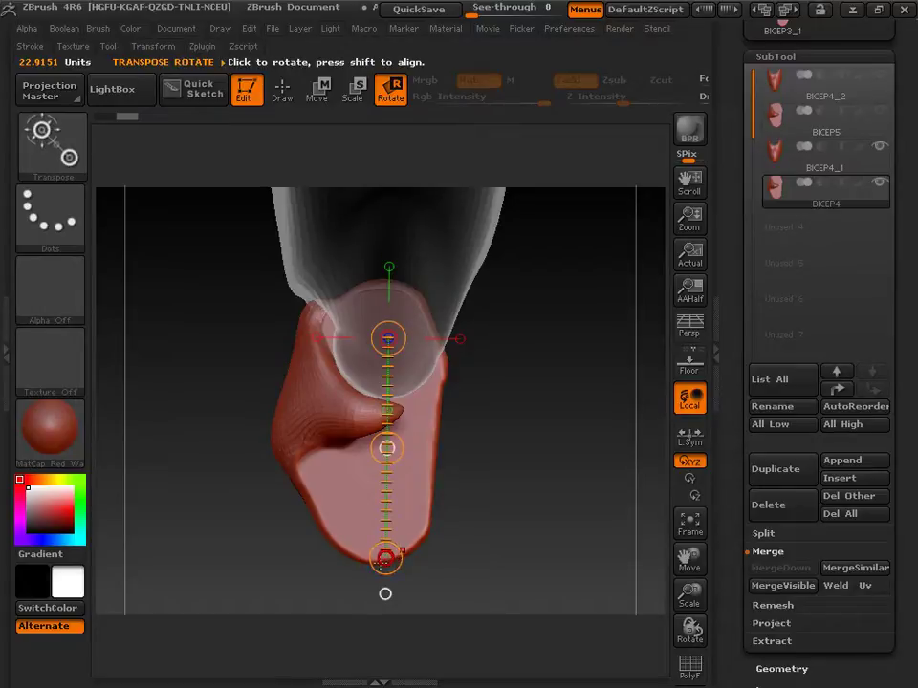
# Step: Rotate BICEP4 about a quarter turn around the hinge centre into a bent pose and turn off transparency for the inactive subtools
pyautogui.moveTo(386, 560); pyautogui.dragTo(616, 317)
pyautogui.moveTo(594, 453); pyautogui.dragTo(448, 351)
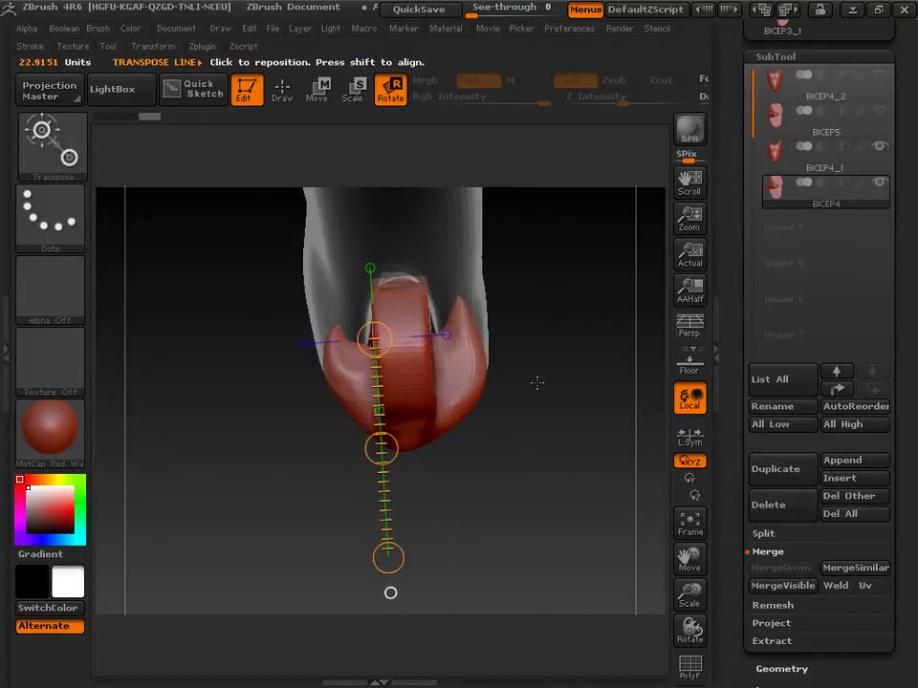
pyautogui.click(161, 48)
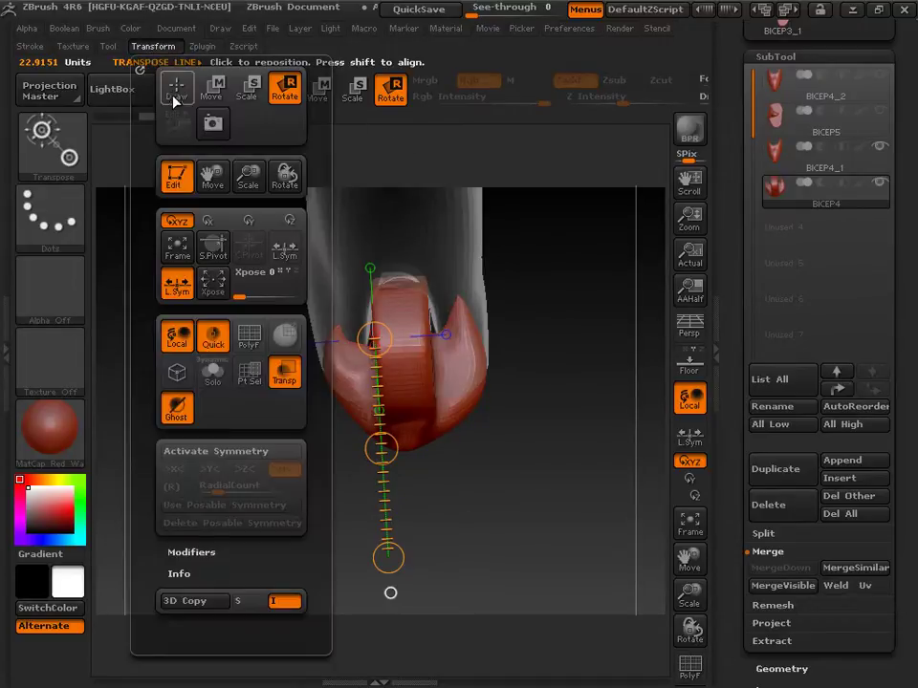
pyautogui.click(283, 369)
pyautogui.moveTo(569, 330); pyautogui.dragTo(527, 303)
pyautogui.moveTo(703, 590); pyautogui.dragTo(690, 650)
pyautogui.moveTo(692, 561); pyautogui.dragTo(656, 680)
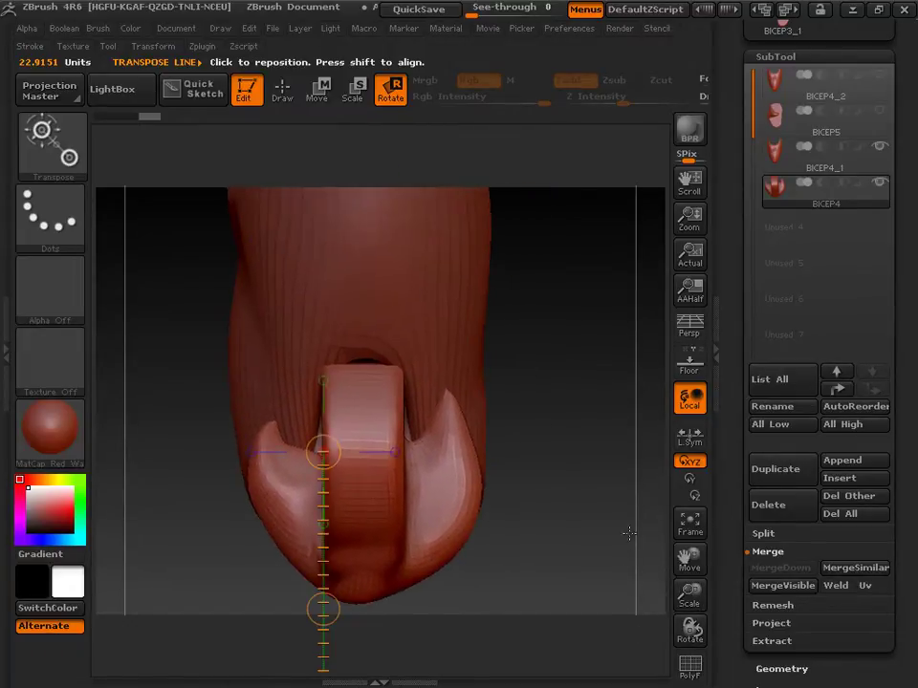
# Step: Mask BICEP4_1 everywhere except a rectangular patch around the arched notch above the hinge
pyautogui.click(779, 155)
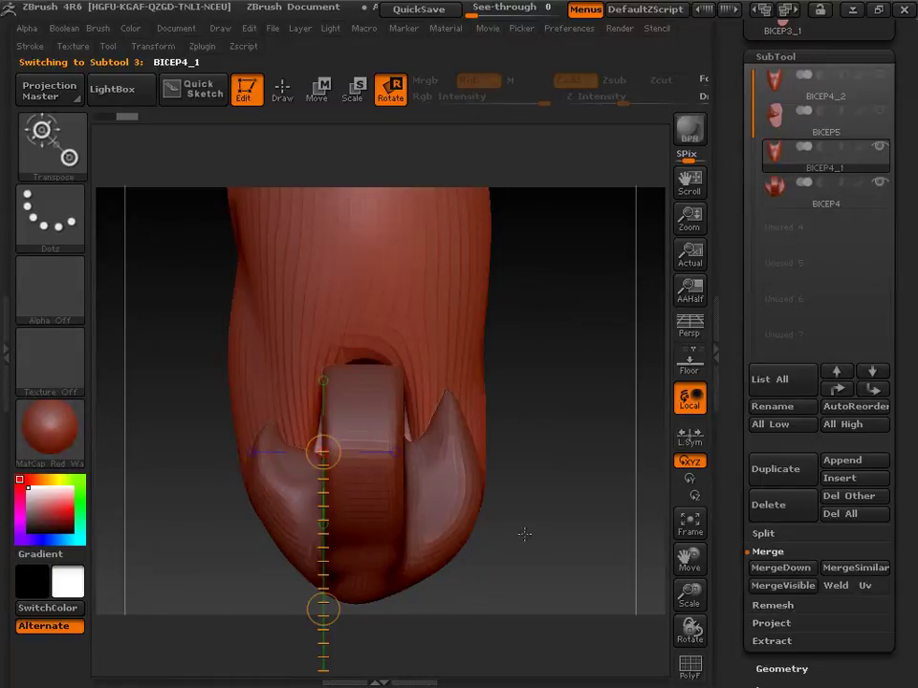
pyautogui.click(281, 96)
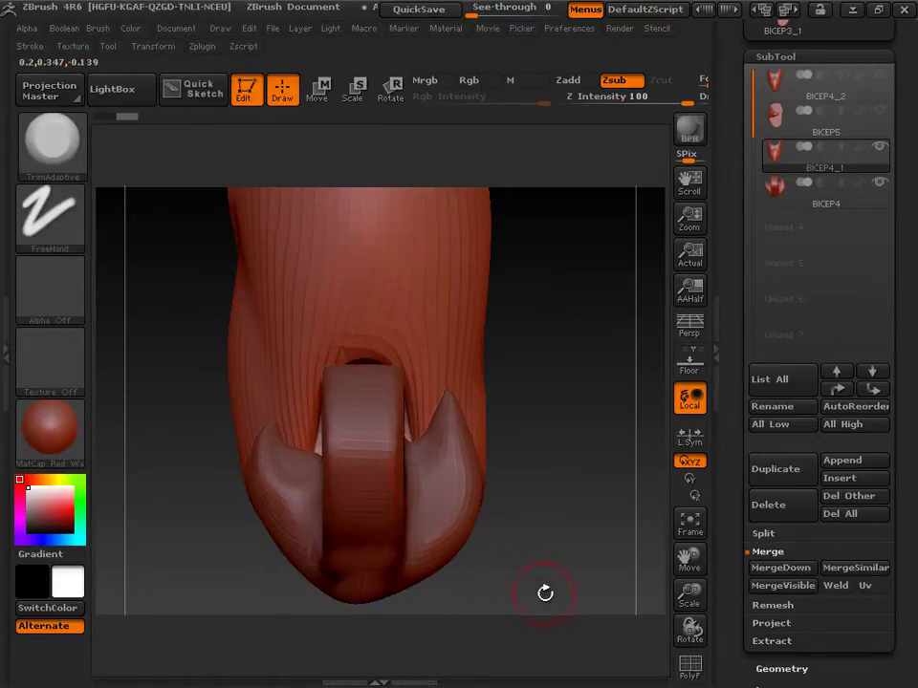
pyautogui.moveTo(576, 605)
pyautogui.keyDown('ctrl'); pyautogui.mouseDown()
pyautogui.moveTo(290, 570)
pyautogui.moveTo(117, 430)
pyautogui.moveTo(137, 408)
pyautogui.mouseUp(); pyautogui.keyUp('ctrl')
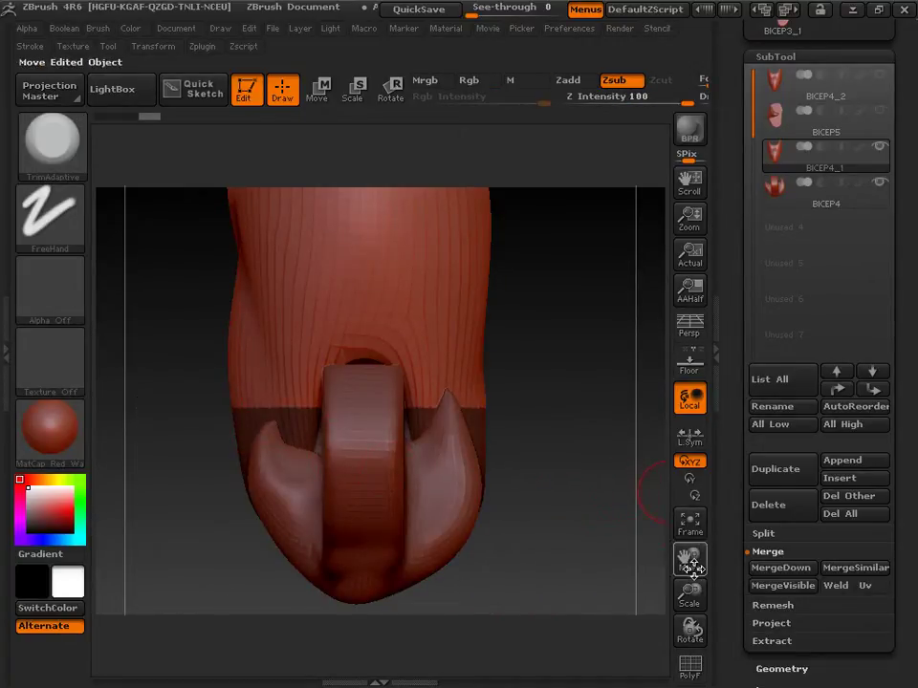
pyautogui.moveTo(688, 598); pyautogui.dragTo(641, 545)
pyautogui.moveTo(512, 488)
pyautogui.keyDown('ctrl'); pyautogui.mouseDown()
pyautogui.moveTo(390, 484)
pyautogui.moveTo(164, 242)
pyautogui.mouseUp(); pyautogui.keyUp('ctrl')
pyautogui.keyDown('ctrl'); pyautogui.moveTo(490, 338); pyautogui.dragTo(401, 660); pyautogui.keyUp('ctrl')
pyautogui.moveTo(221, 458)
pyautogui.keyDown('ctrl'); pyautogui.mouseDown()
pyautogui.moveTo(258, 537)
pyautogui.moveTo(247, 536)
pyautogui.mouseUp(); pyautogui.keyUp('ctrl')
pyautogui.moveTo(690, 590); pyautogui.dragTo(692, 633)
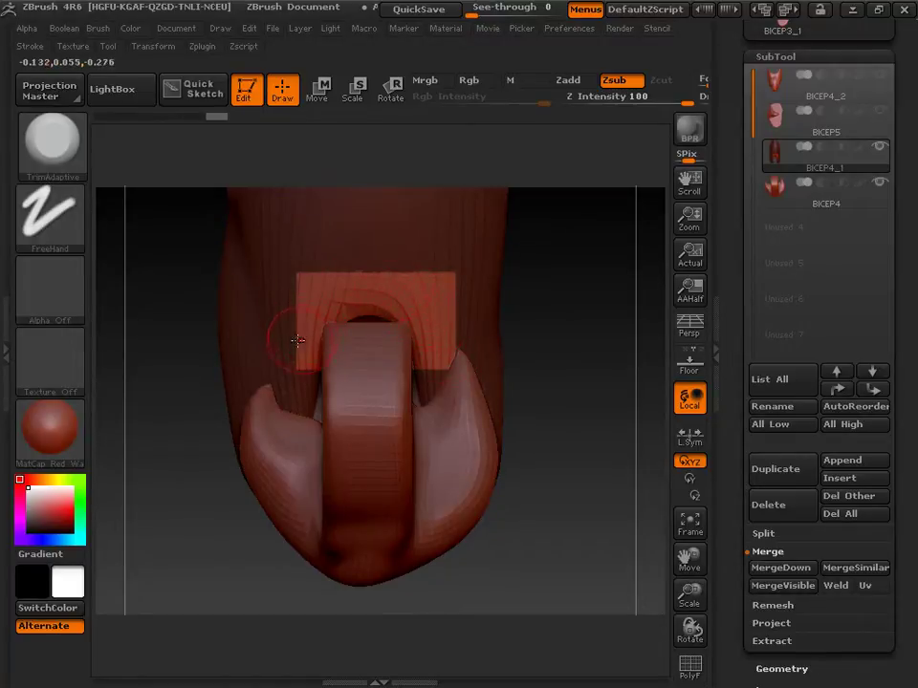
# Step: Choose ClipCurve as the selection brush and draw a vertical practice clip line in the empty space beside the arm
pyautogui.click(52, 143)
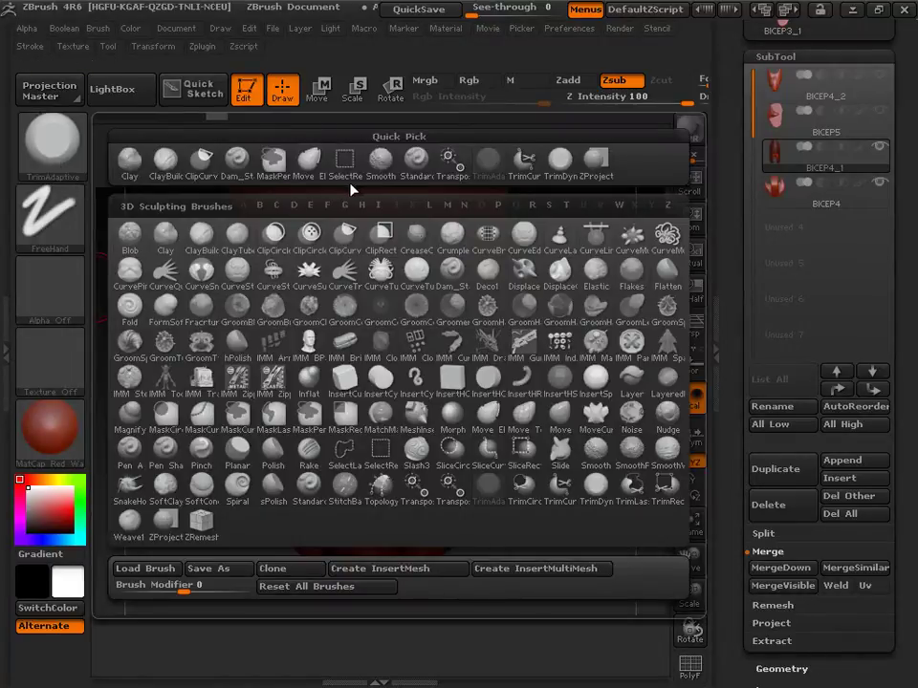
pyautogui.click(346, 236)
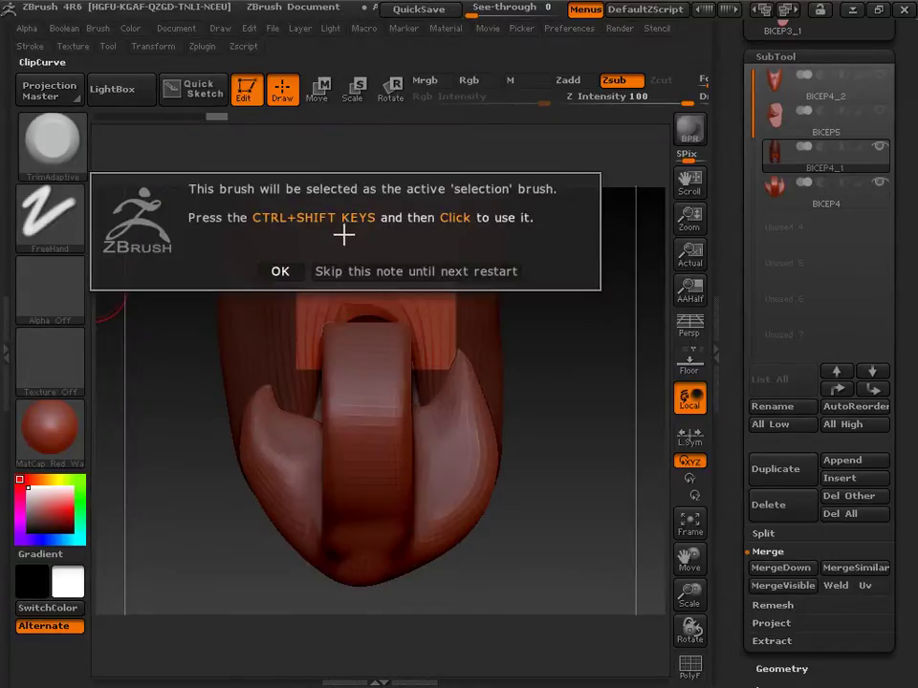
pyautogui.click(278, 272)
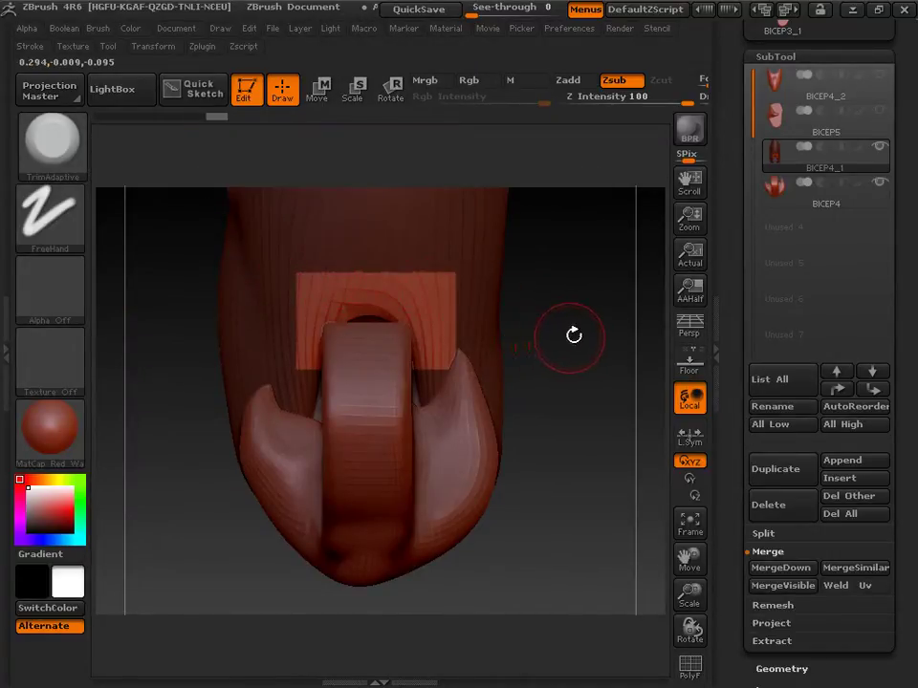
pyautogui.hotkey('ctrl', 'shift')
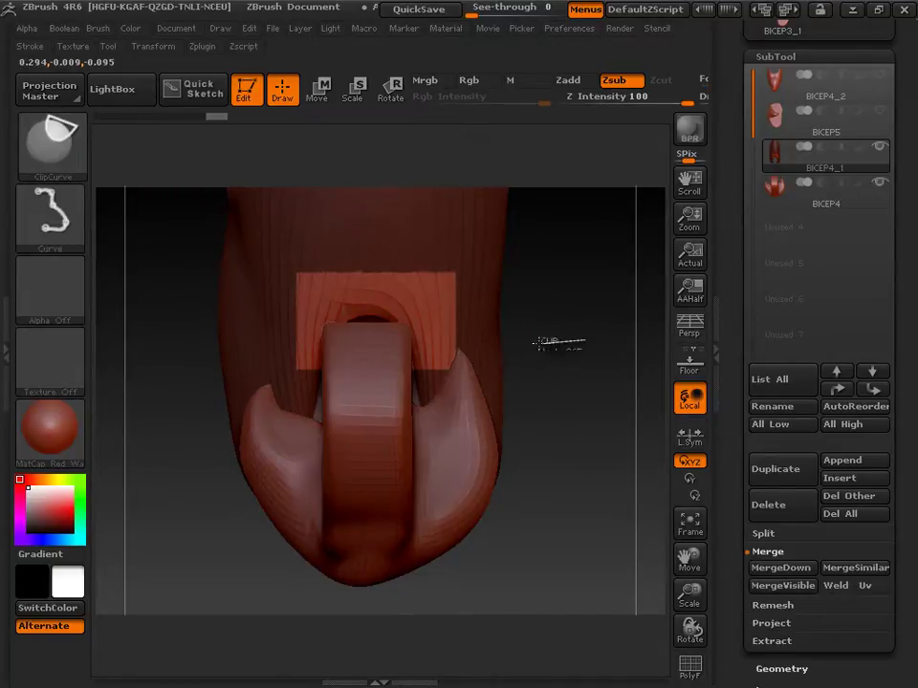
pyautogui.keyDown('ctrl'); pyautogui.keyDown('shift'); pyautogui.moveTo(535, 342); pyautogui.dragTo(588, 461); pyautogui.keyUp('shift'); pyautogui.keyUp('ctrl')
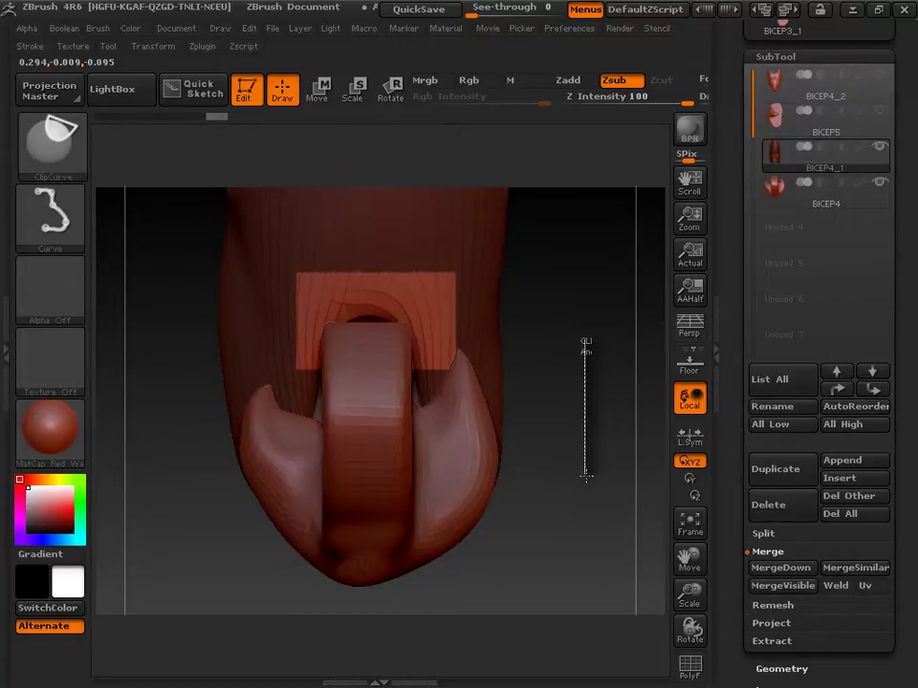
pyautogui.keyDown('ctrl'); pyautogui.keyDown('shift'); pyautogui.moveTo(586, 476); pyautogui.dragTo(587, 477); pyautogui.keyUp('shift'); pyautogui.keyUp('ctrl')
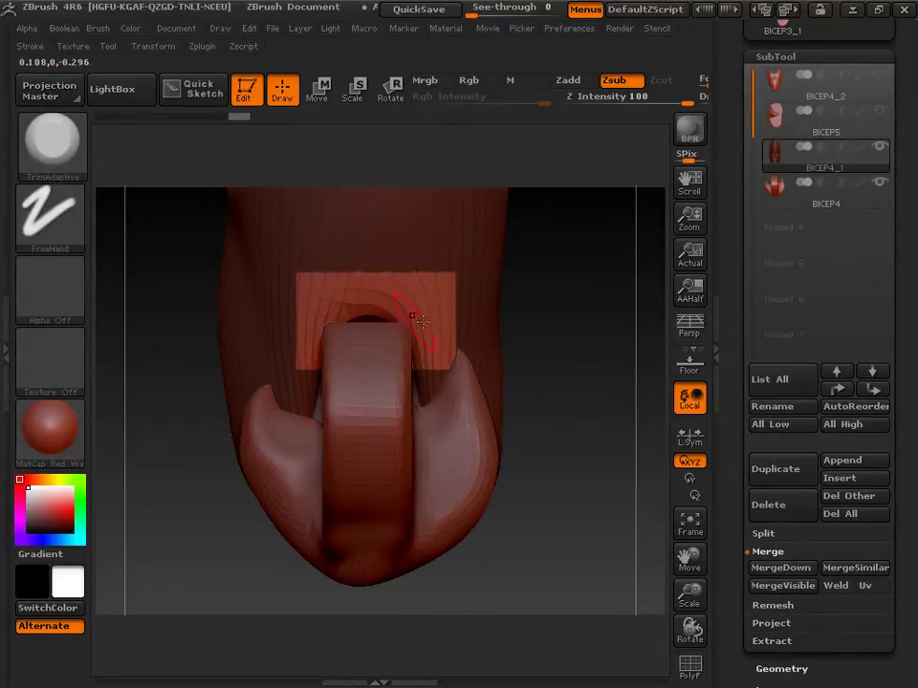
pyautogui.moveTo(556, 326)
pyautogui.mouseDown()
pyautogui.moveTo(562, 356)
pyautogui.moveTo(558, 347)
pyautogui.mouseUp()
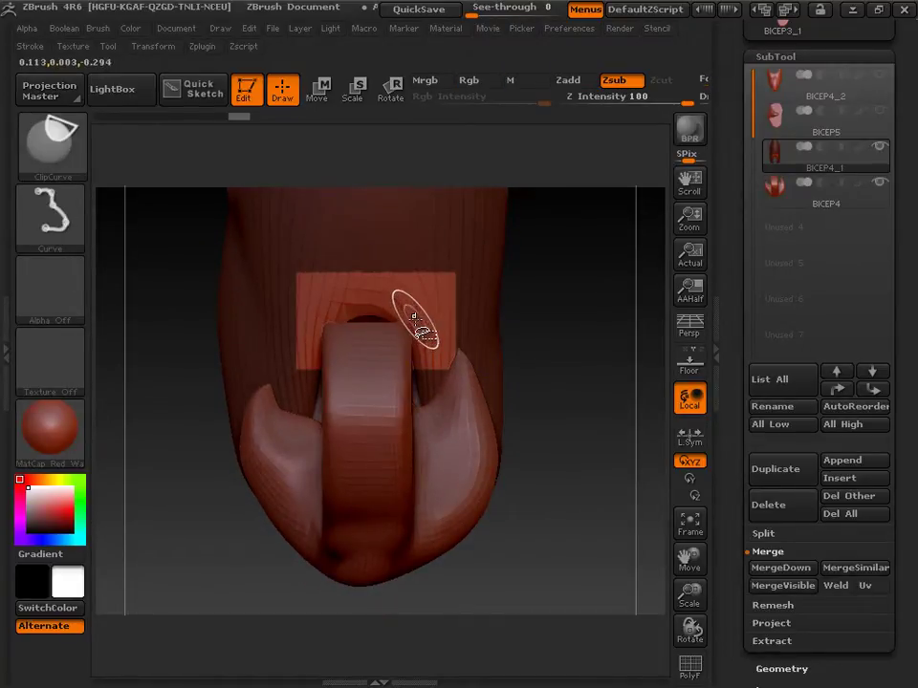
# Step: Turn on transparency and clip the arched top of BICEP4_1's notch flat with a horizontal ClipCurve line just above the hinge
pyautogui.click(153, 45)
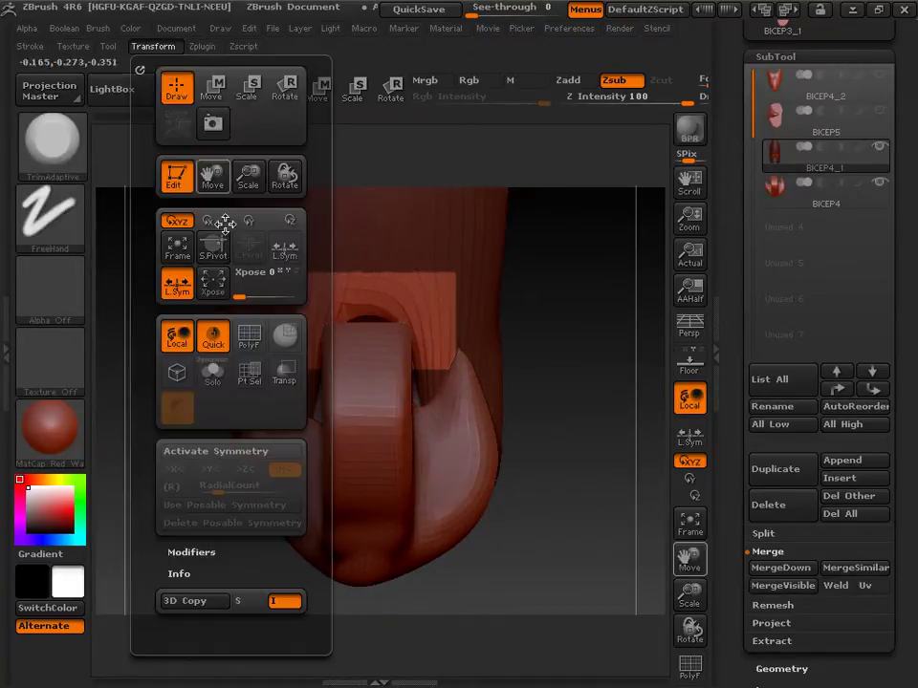
pyautogui.click(283, 366)
pyautogui.hotkey('ctrl', 'shift')
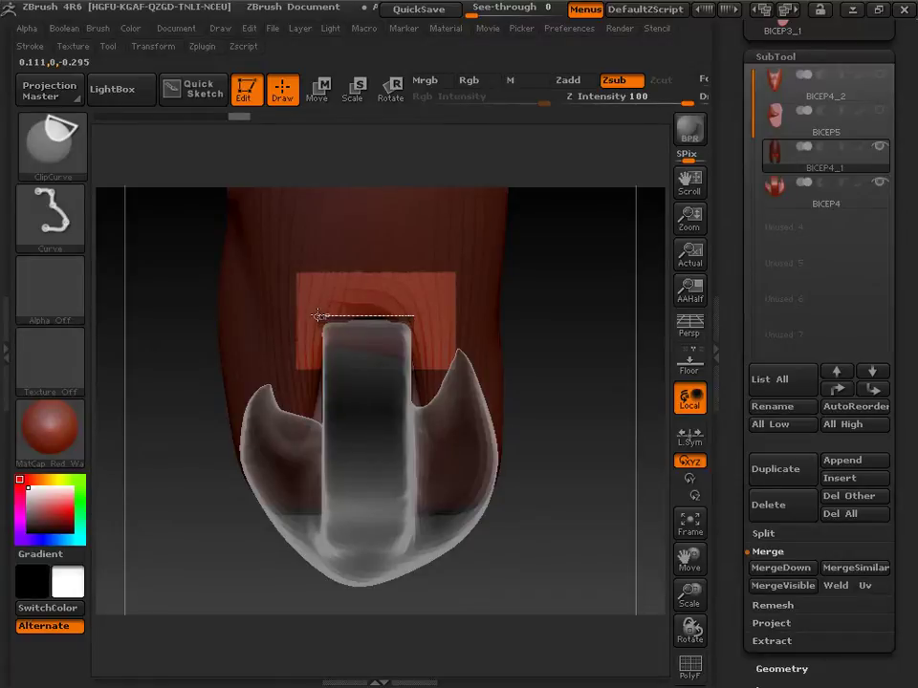
pyautogui.keyDown('ctrl'); pyautogui.keyDown('shift'); pyautogui.moveTo(317, 316); pyautogui.dragTo(317, 316); pyautogui.keyUp('shift'); pyautogui.keyUp('ctrl')
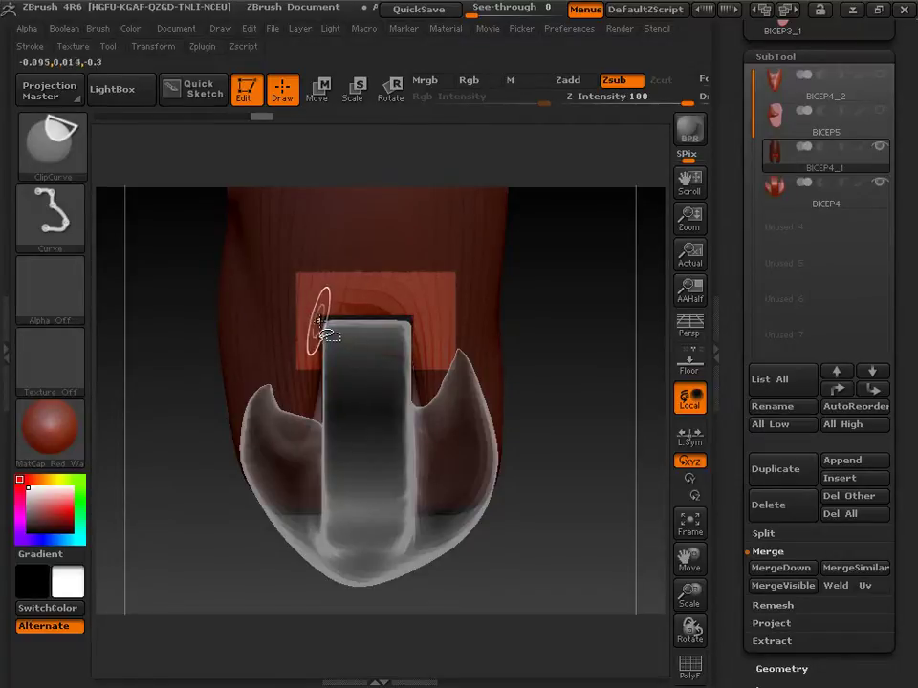
pyautogui.moveTo(558, 340)
pyautogui.mouseDown()
pyautogui.moveTo(544, 336)
pyautogui.moveTo(549, 321)
pyautogui.moveTo(555, 326)
pyautogui.mouseUp()
pyautogui.hotkey('ctrl', 'shift')
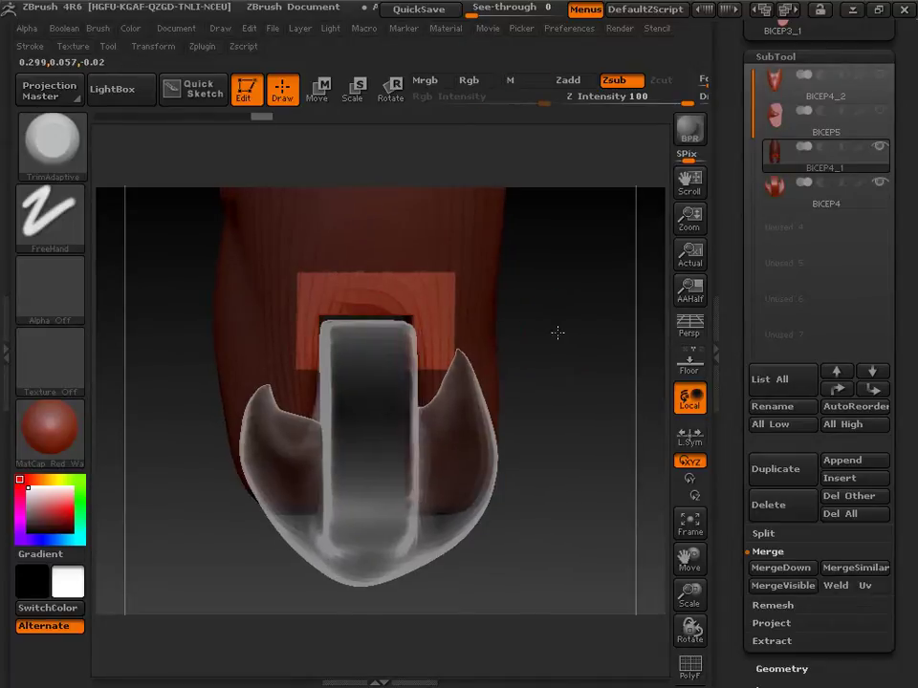
pyautogui.moveTo(689, 596); pyautogui.dragTo(602, 496)
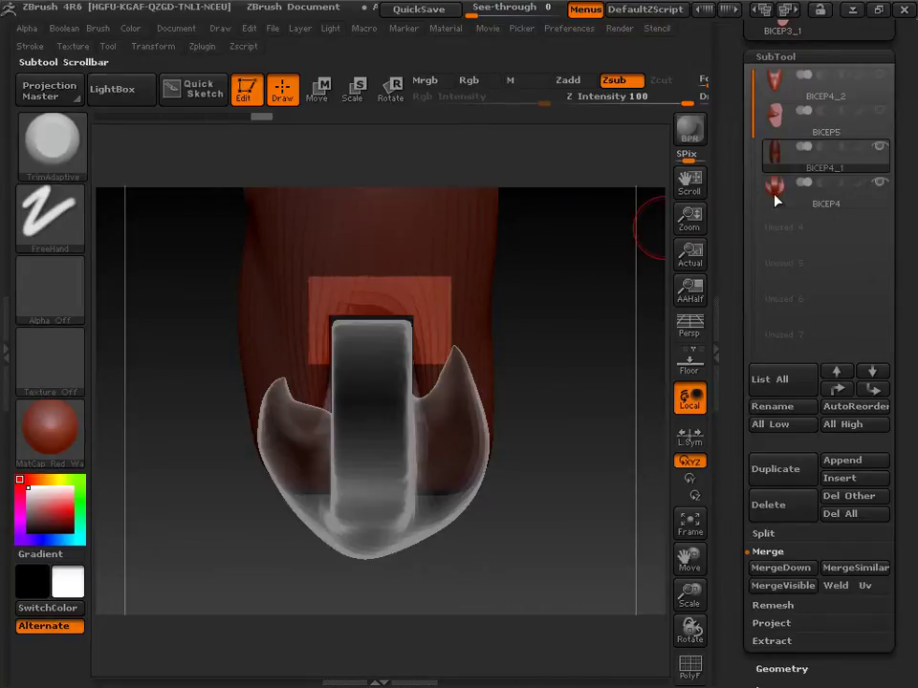
# Step: Hide the BICEP4 hinge part and choose the TrimAdaptive brush for working inside the notch
pyautogui.click(880, 184)
pyautogui.moveTo(573, 411); pyautogui.dragTo(618, 333)
pyautogui.click(49, 156)
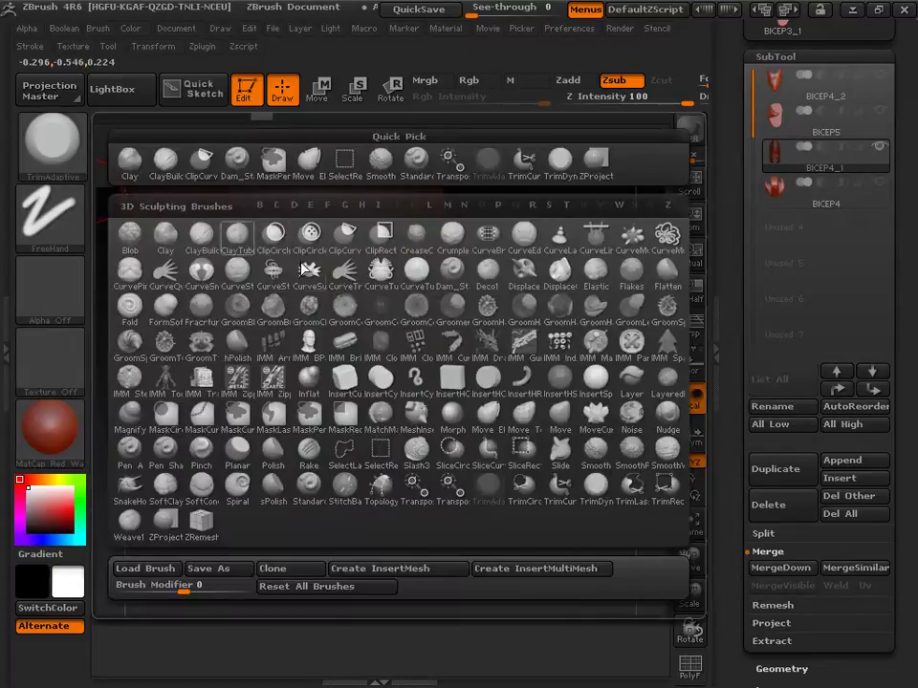
pyautogui.click(494, 493)
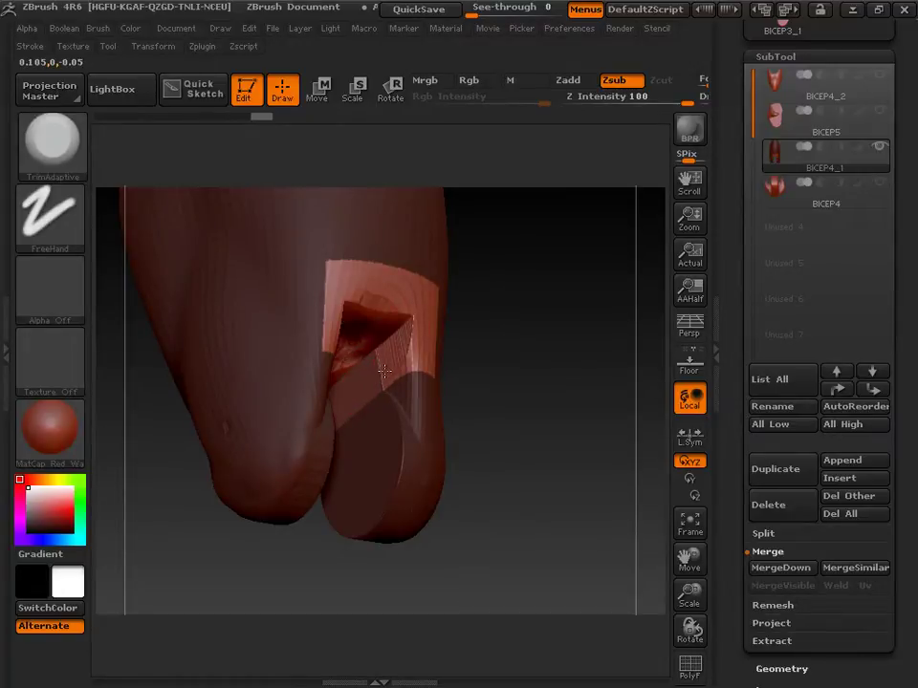
# Step: Try to trim the ridge on the notch's inner wall while the mask is still on
pyautogui.press('ctrl')
pyautogui.moveTo(369, 380)
pyautogui.keyDown('shift'); pyautogui.mouseDown()
pyautogui.moveTo(360, 385)
pyautogui.moveTo(388, 364)
pyautogui.mouseUp(); pyautogui.keyUp('shift')
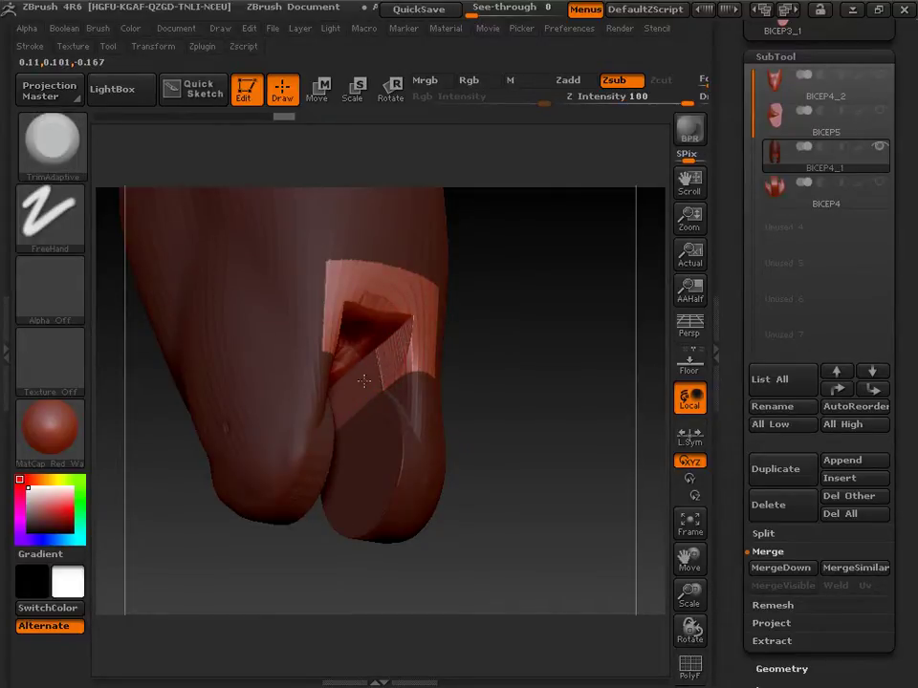
pyautogui.press('shift')
# Step: Clear the mask on BICEP4_1
pyautogui.moveTo(537, 365)
pyautogui.mouseDown()
pyautogui.moveTo(504, 377)
pyautogui.moveTo(653, 413)
pyautogui.mouseUp()
pyautogui.scroll(-5, 731, 514)
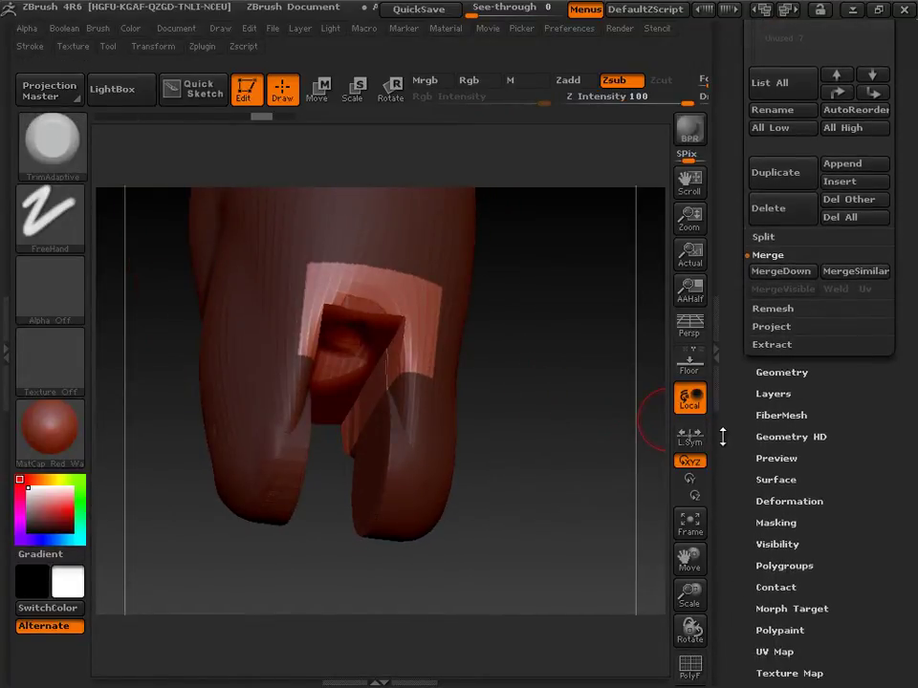
pyautogui.scroll(-3, 723, 435)
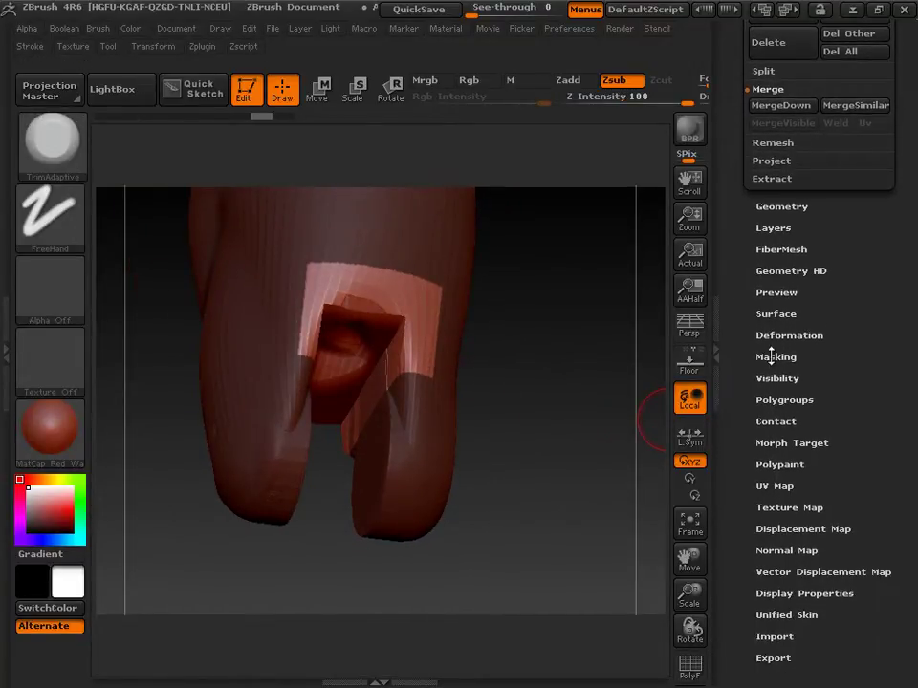
pyautogui.click(771, 357)
pyautogui.click(764, 52)
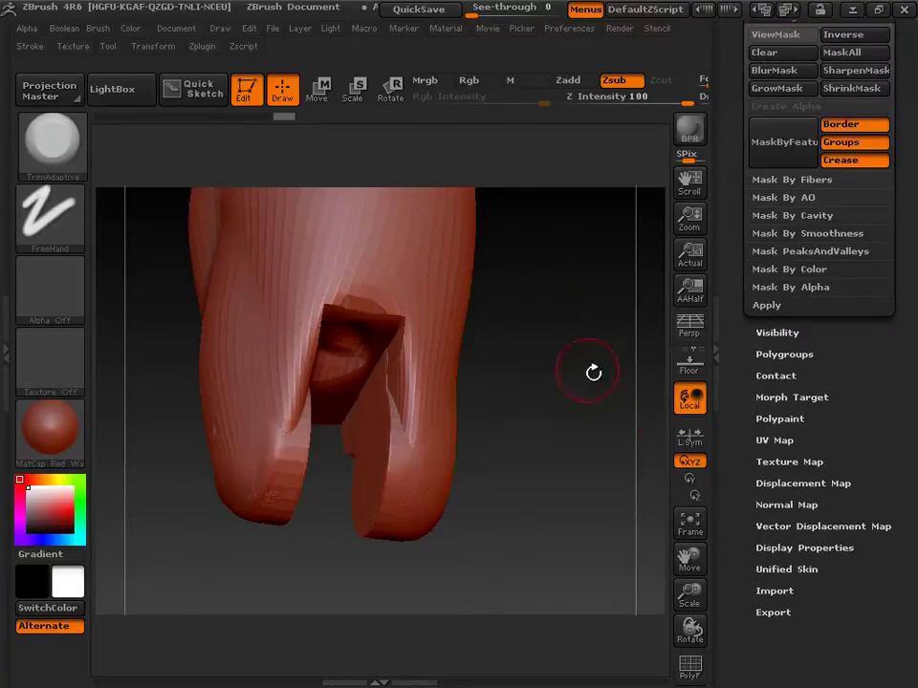
pyautogui.moveTo(590, 375); pyautogui.dragTo(588, 337)
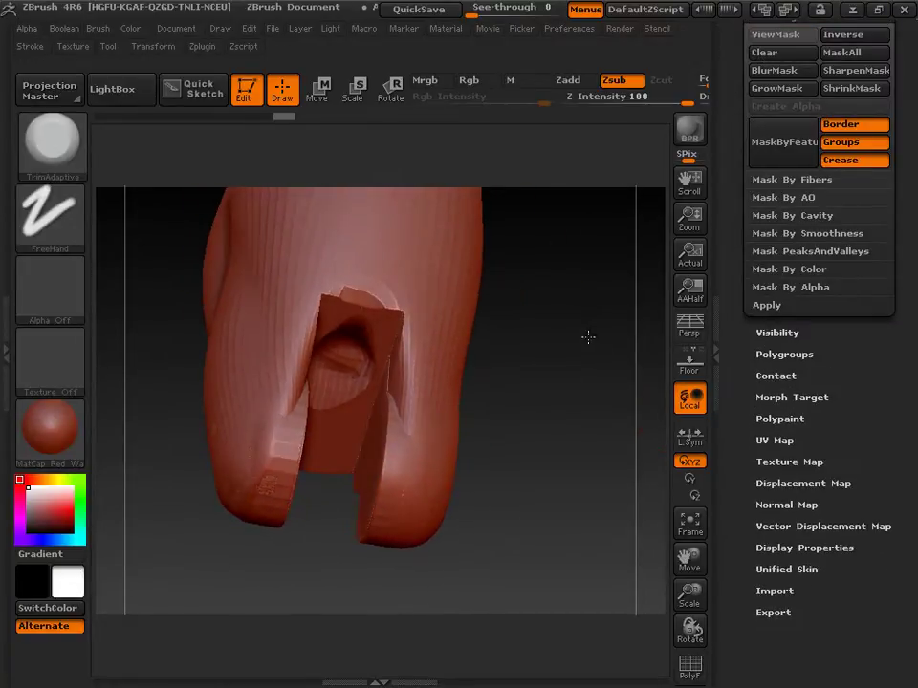
# Step: Flatten the ridge on one prong's inner wall with TrimAdaptive strokes and smooth the wall up to the notch corner
pyautogui.click(153, 46)
pyautogui.moveTo(569, 419); pyautogui.dragTo(512, 421)
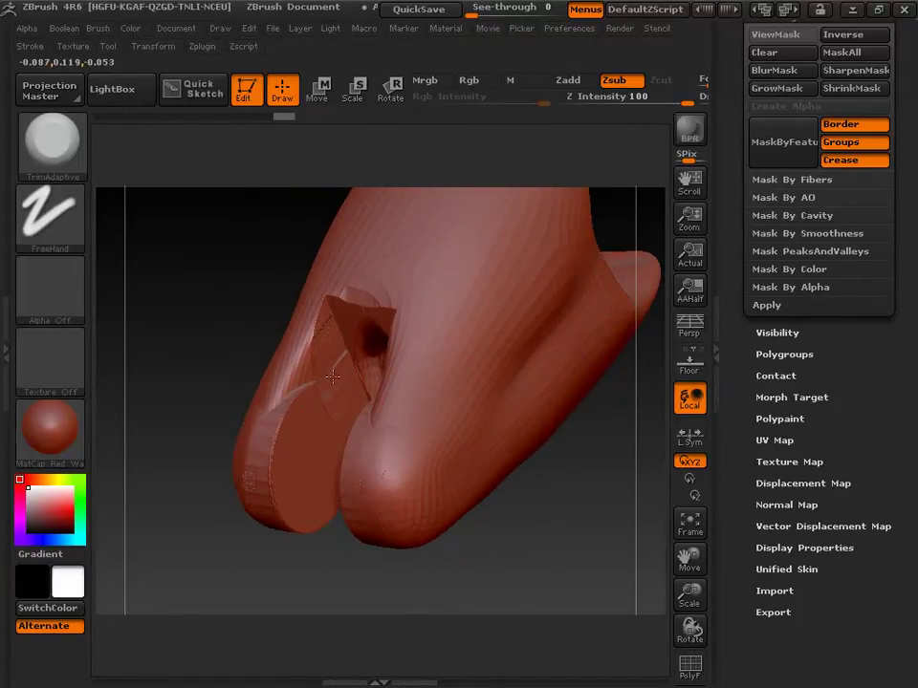
pyautogui.press('ctrl')
pyautogui.press('ctrl')
pyautogui.hotkey('ctrl', 'h')
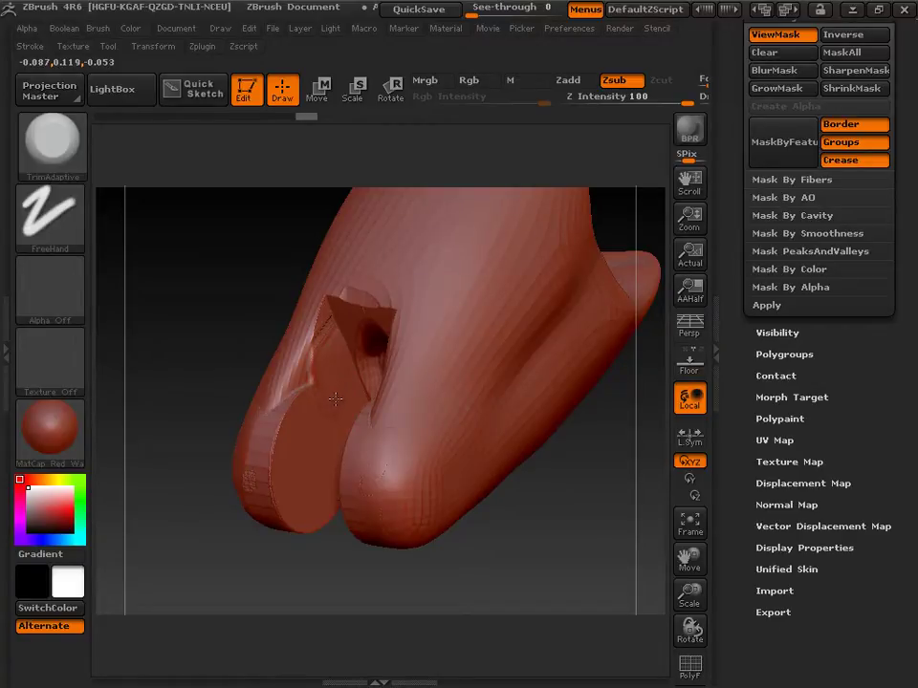
pyautogui.press('ctrl')
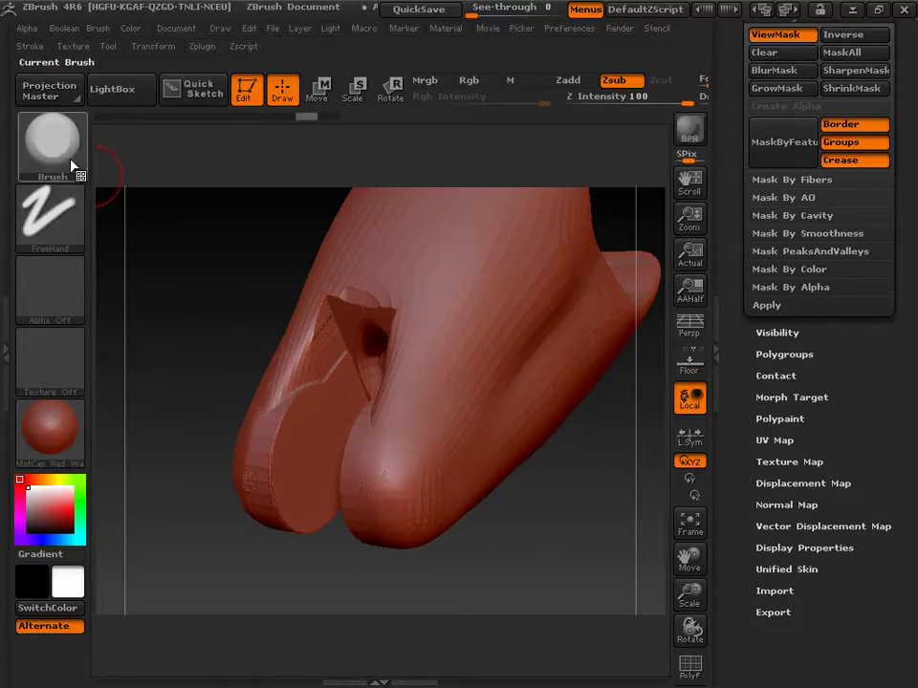
pyautogui.click(84, 171)
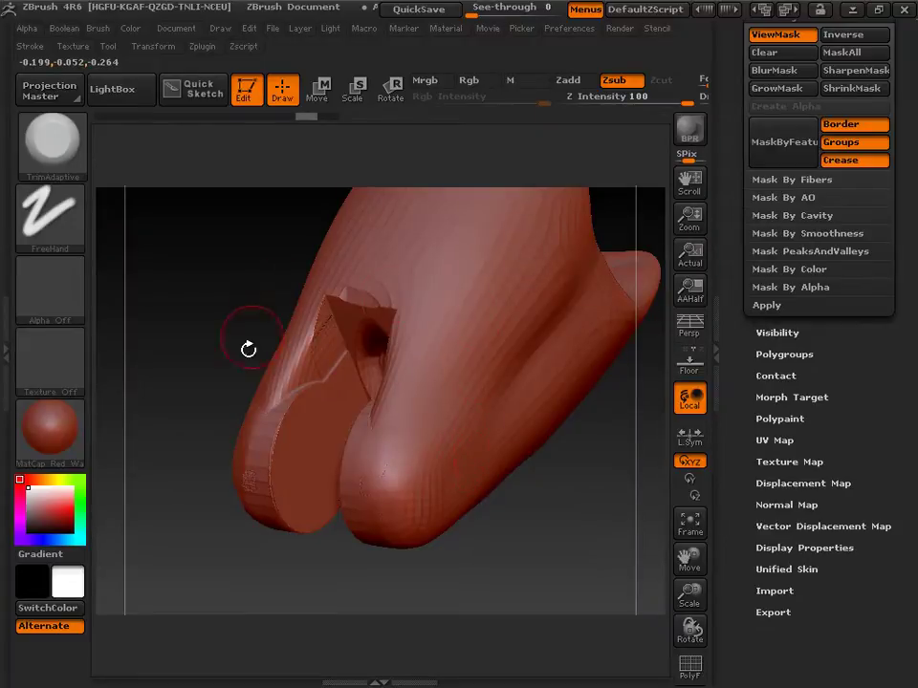
pyautogui.moveTo(239, 355); pyautogui.dragTo(154, 318)
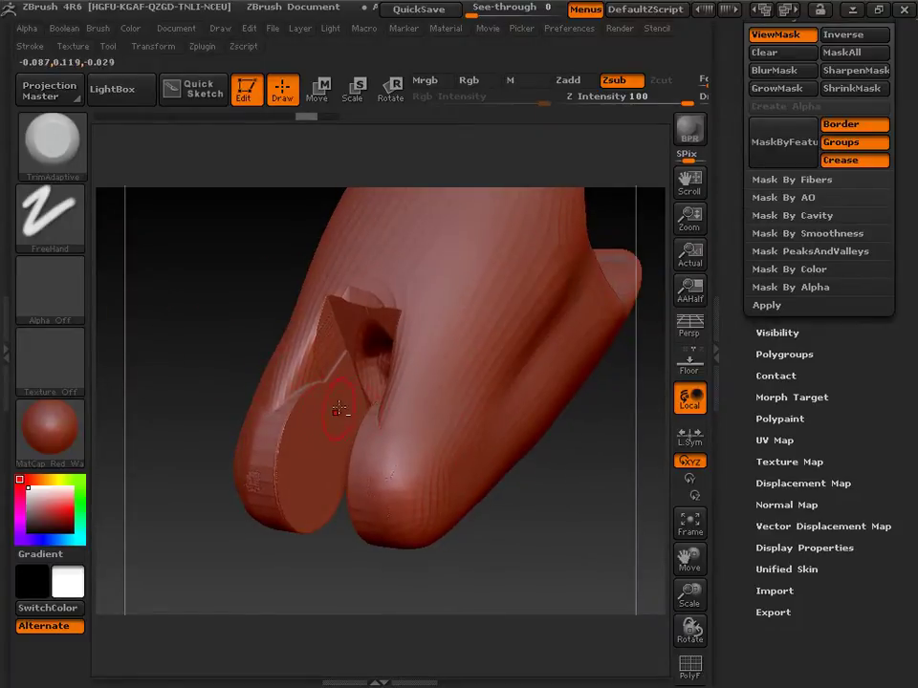
pyautogui.moveTo(332, 361); pyautogui.dragTo(326, 383)
pyautogui.press('shift')
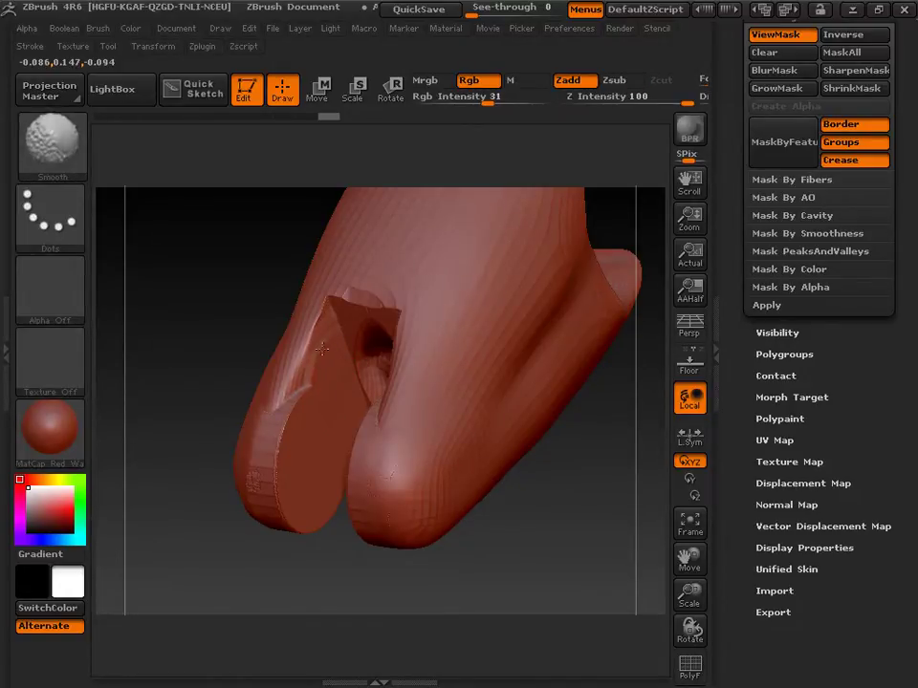
pyautogui.keyDown('shift'); pyautogui.moveTo(308, 336); pyautogui.dragTo(305, 346); pyautogui.keyUp('shift')
# Step: Shave off the leftover arched ledge along the notch's upper edge with the TrimDynamic brush and smooth the edge
pyautogui.moveTo(219, 354)
pyautogui.mouseDown()
pyautogui.moveTo(232, 330)
pyautogui.moveTo(242, 350)
pyautogui.mouseUp()
pyautogui.press('shift')
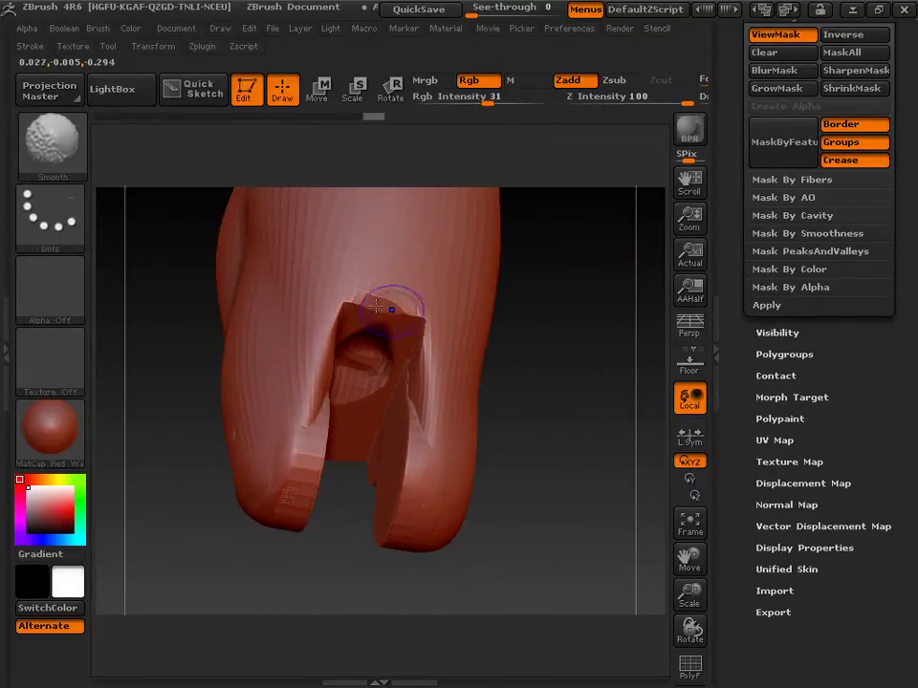
pyautogui.click(53, 144)
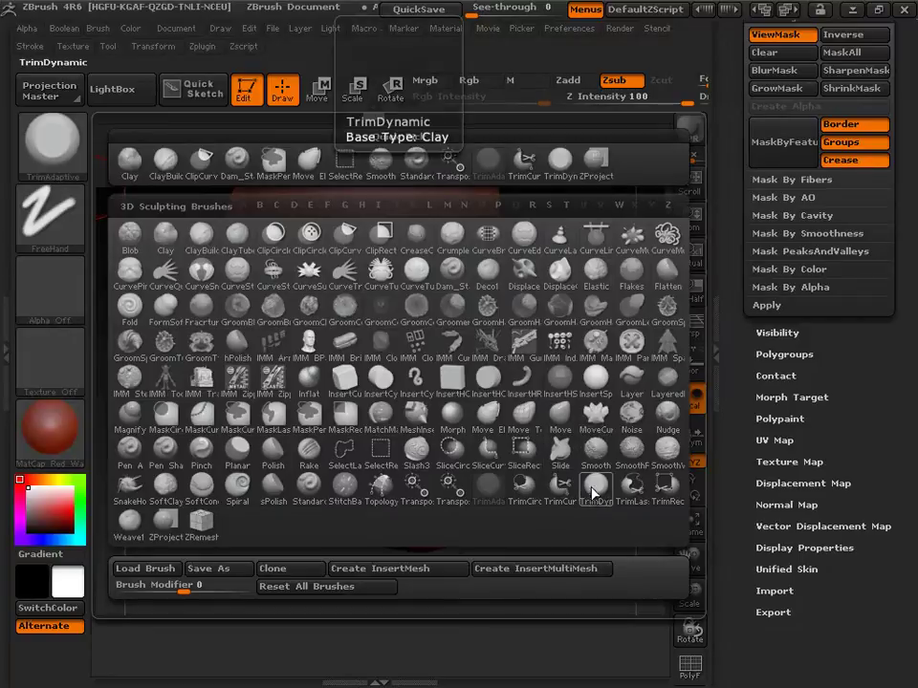
pyautogui.click(593, 486)
pyautogui.moveTo(400, 309); pyautogui.dragTo(408, 310)
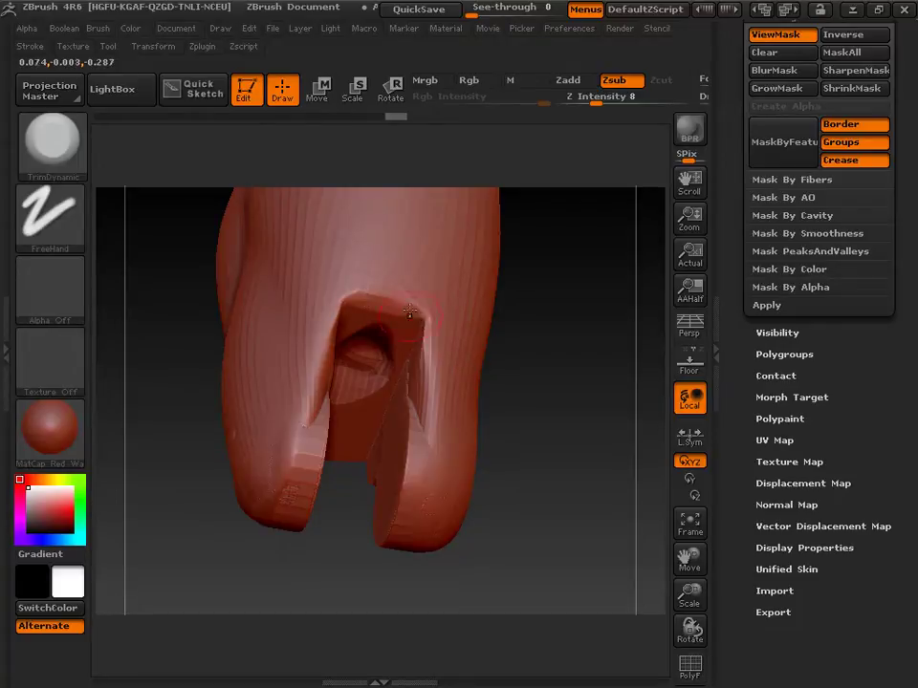
pyautogui.press('shift')
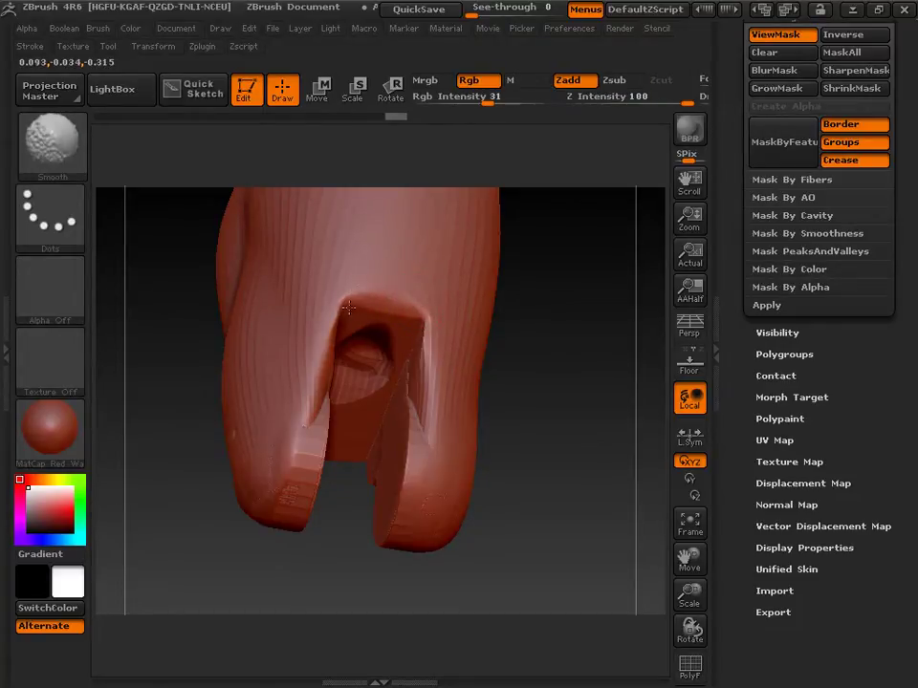
# Step: Flatten the upper ridge on the opposite prong's inner wall with the TrimAdaptive brush
pyautogui.moveTo(584, 397); pyautogui.dragTo(537, 384)
pyautogui.press('shift')
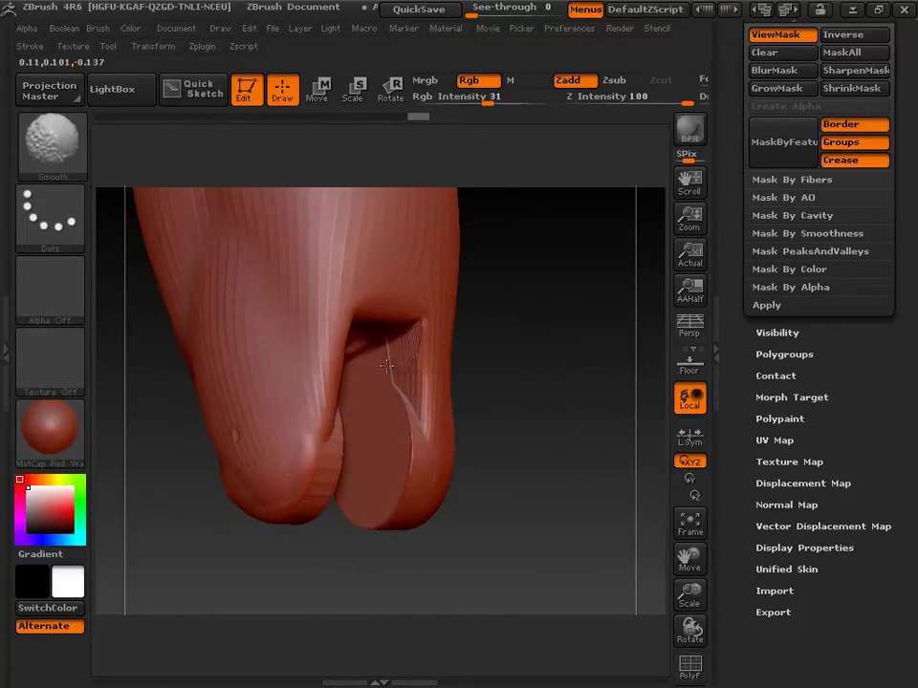
pyautogui.press('ctrl')
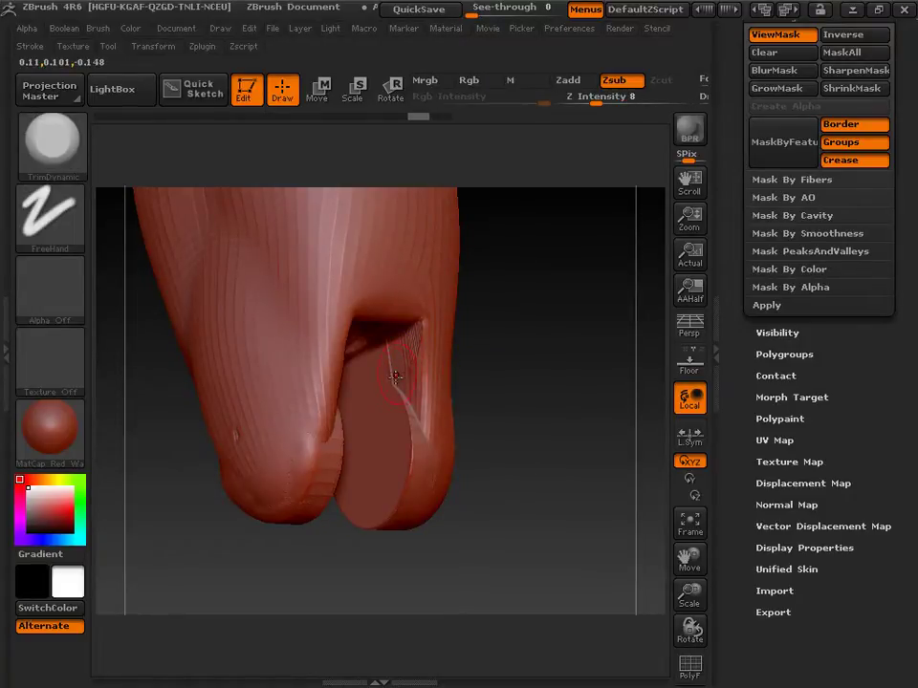
pyautogui.keyDown('alt'); pyautogui.moveTo(521, 445); pyautogui.dragTo(542, 473); pyautogui.keyUp('alt')
pyautogui.click(56, 148)
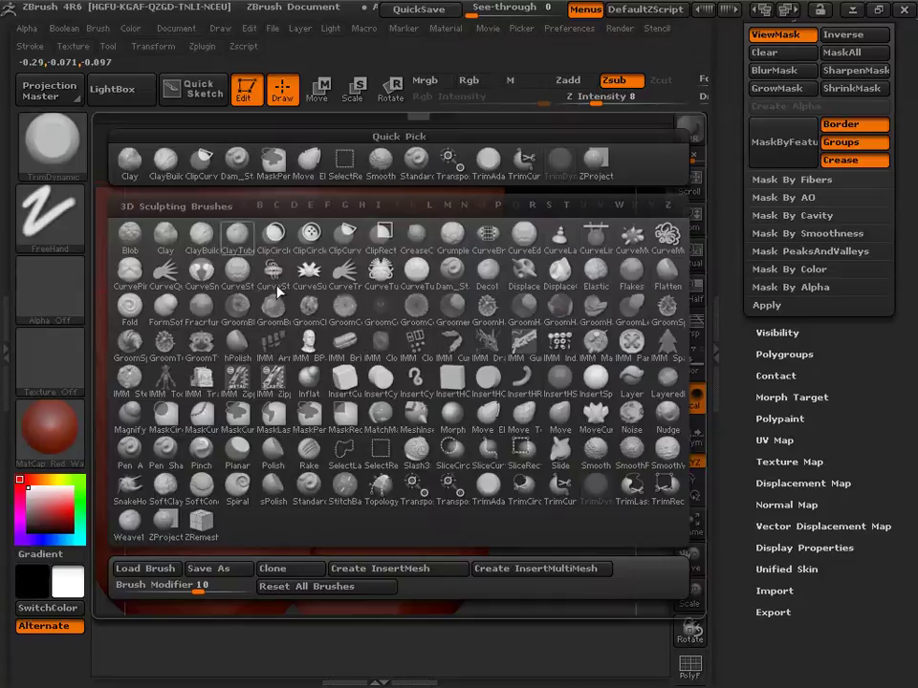
pyautogui.click(491, 490)
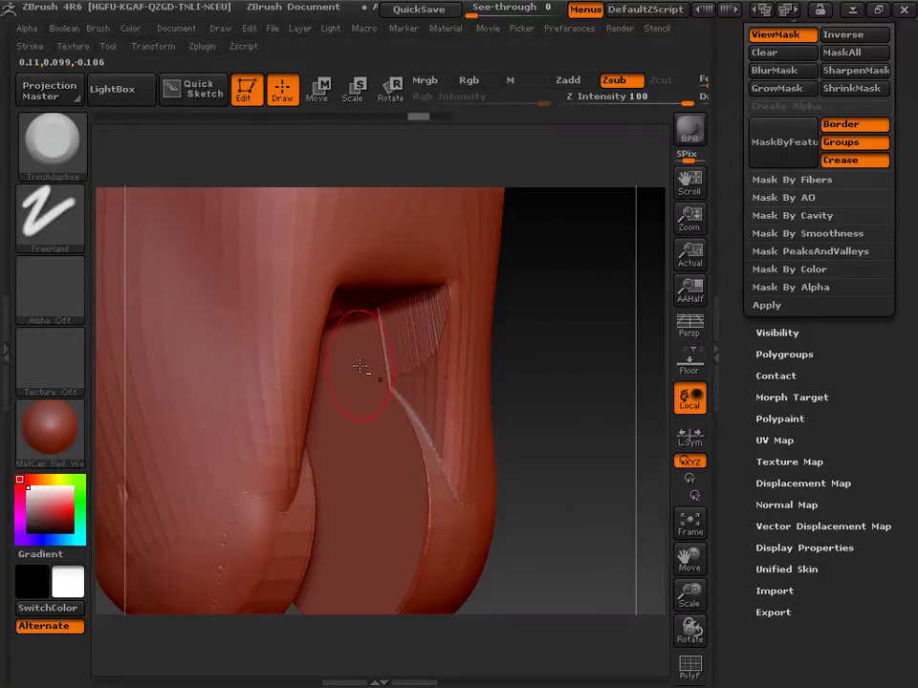
pyautogui.moveTo(372, 363); pyautogui.dragTo(397, 355)
pyautogui.press('shift')
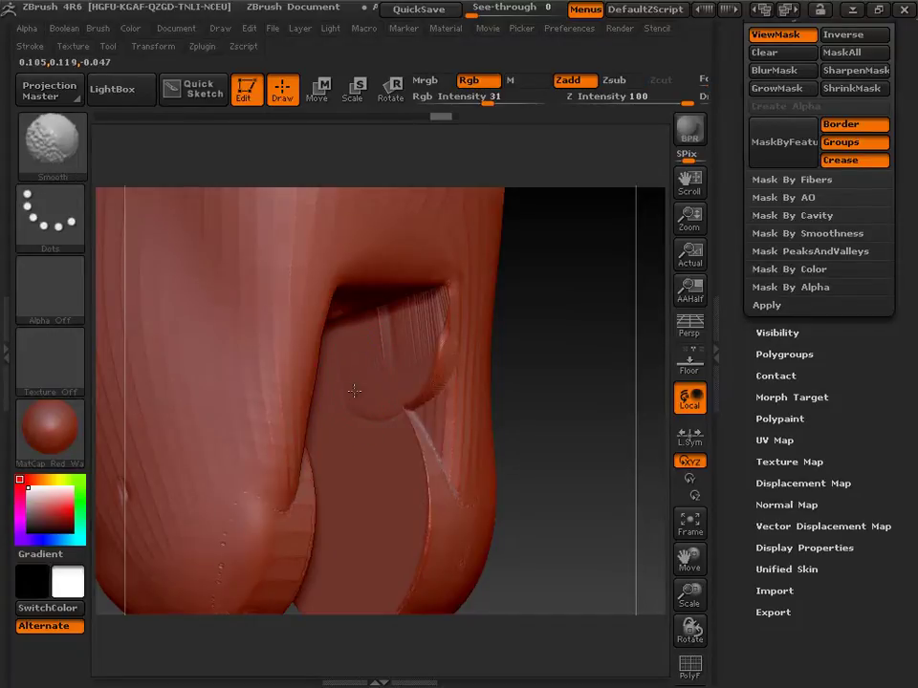
# Step: Extend the flattening further down the same inner wall with more TrimAdaptive strokes and smooth the trimmed area
pyautogui.press('alt')
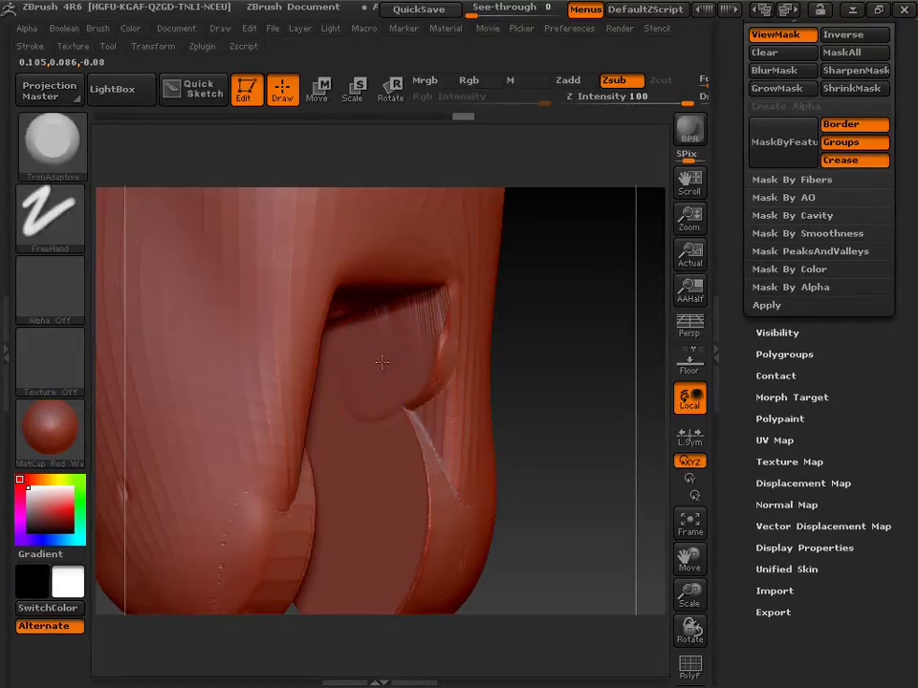
pyautogui.press('shift')
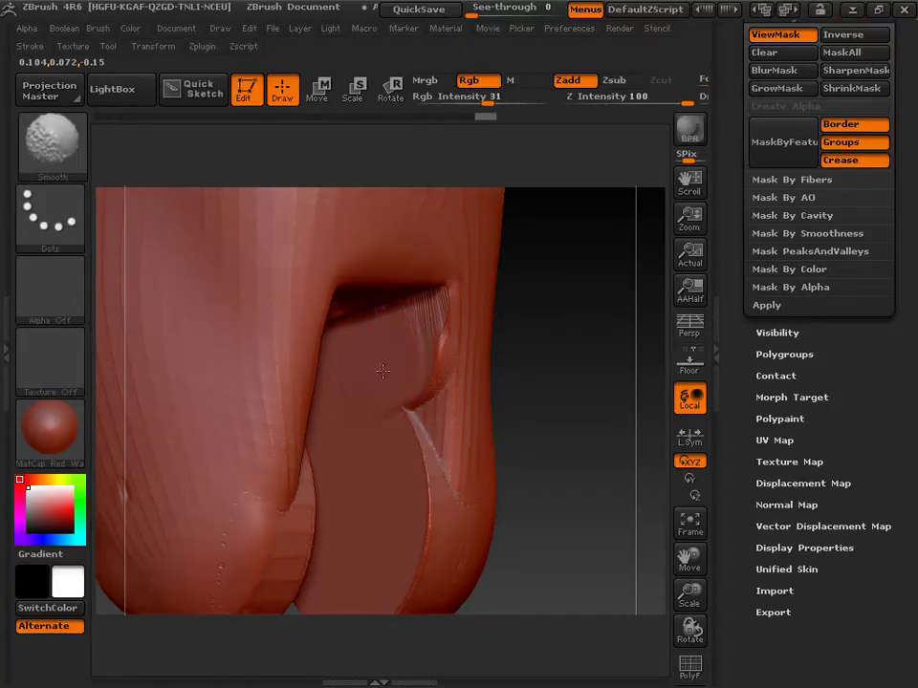
pyautogui.keyDown('shift'); pyautogui.moveTo(399, 350); pyautogui.dragTo(436, 346); pyautogui.keyUp('shift')
pyautogui.press('alt')
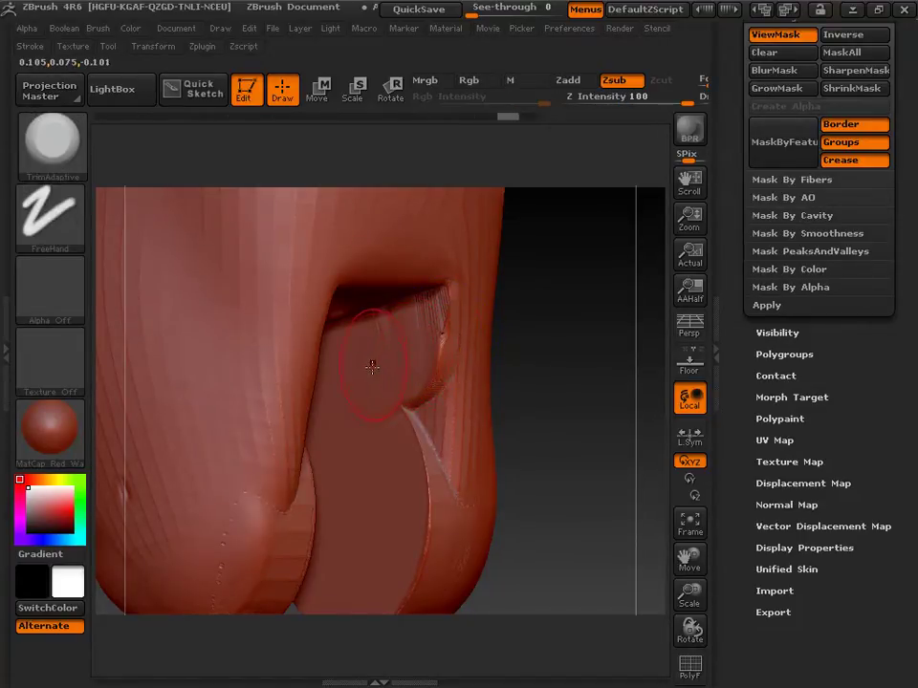
pyautogui.moveTo(549, 383); pyautogui.dragTo(557, 371)
pyautogui.moveTo(376, 385)
pyautogui.mouseDown()
pyautogui.moveTo(387, 384)
pyautogui.moveTo(404, 430)
pyautogui.moveTo(418, 384)
pyautogui.moveTo(413, 365)
pyautogui.mouseUp()
pyautogui.press('shift')
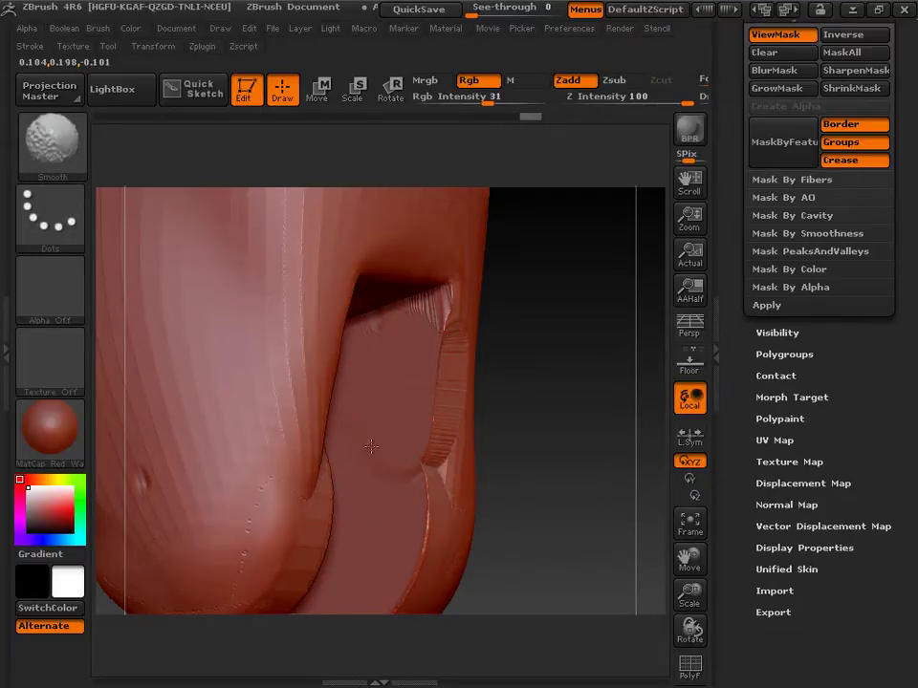
# Step: Trim the stepped front edge of that prong flat with TrimAdaptive and smooth the outline up to the notch corner
pyautogui.moveTo(504, 435); pyautogui.dragTo(421, 452)
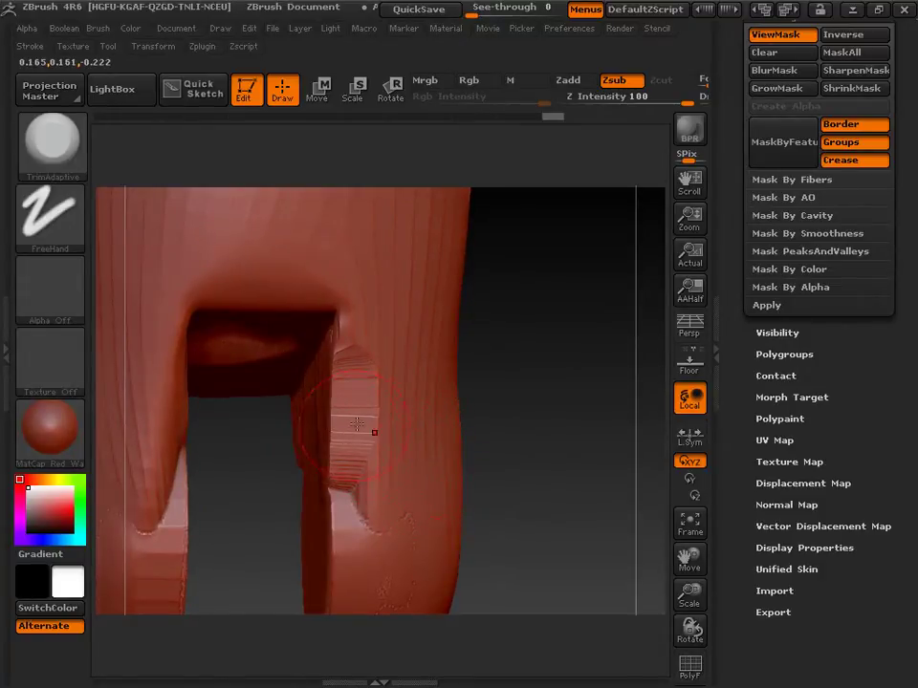
pyautogui.moveTo(356, 423); pyautogui.dragTo(382, 518)
pyautogui.press('shift')
pyautogui.moveTo(384, 563)
pyautogui.keyDown('shift'); pyautogui.mouseDown()
pyautogui.moveTo(398, 542)
pyautogui.moveTo(403, 485)
pyautogui.moveTo(381, 393)
pyautogui.mouseUp(); pyautogui.keyUp('shift')
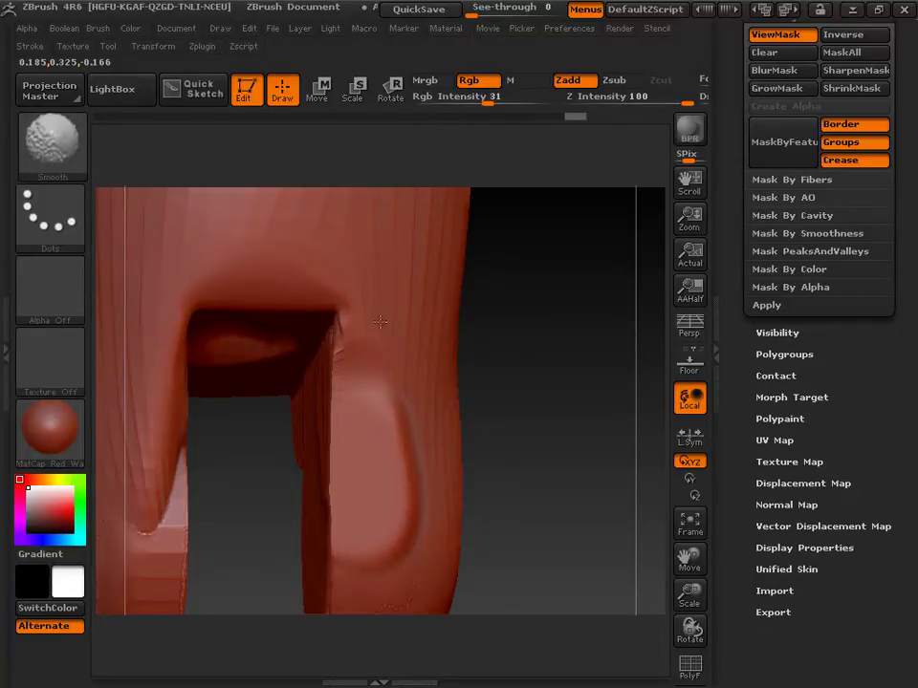
pyautogui.keyDown('shift'); pyautogui.moveTo(380, 318); pyautogui.dragTo(389, 335); pyautogui.keyUp('shift')
pyautogui.hotkey('ctrl', 'z')
pyautogui.moveTo(385, 401)
pyautogui.keyDown('shift'); pyautogui.mouseDown()
pyautogui.moveTo(405, 451)
pyautogui.moveTo(399, 521)
pyautogui.mouseUp(); pyautogui.keyUp('shift')
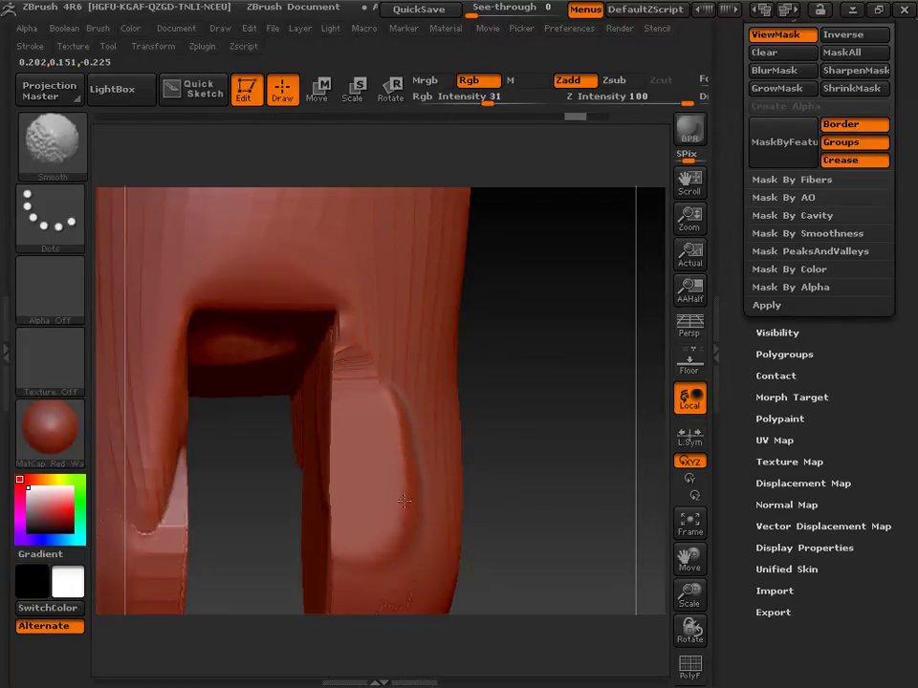
pyautogui.keyDown('shift'); pyautogui.moveTo(386, 399); pyautogui.dragTo(397, 336); pyautogui.keyUp('shift')
pyautogui.keyDown('alt'); pyautogui.moveTo(306, 327); pyautogui.dragTo(320, 332); pyautogui.keyUp('alt')
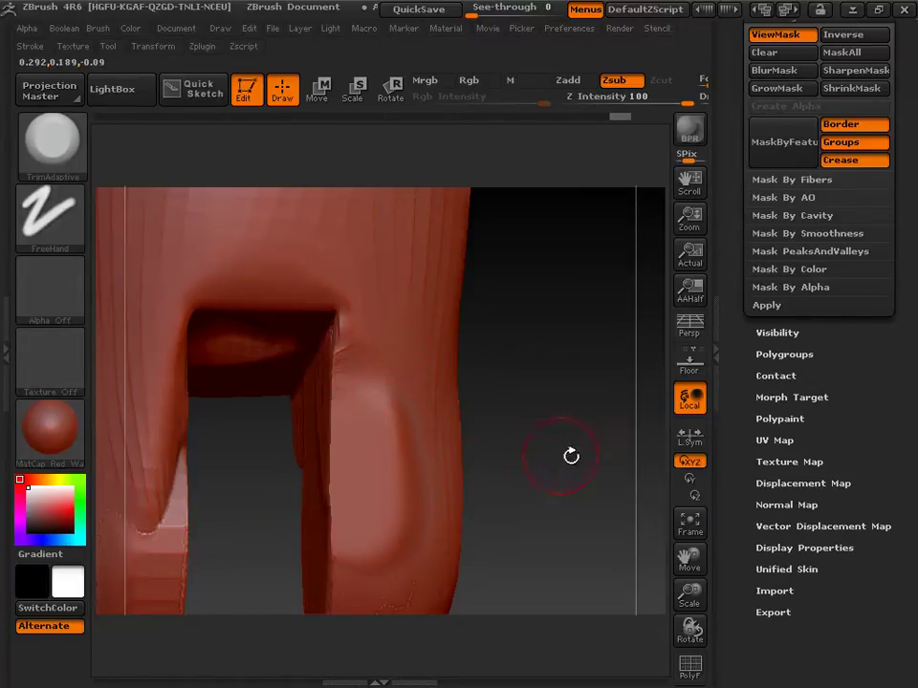
# Step: Soften the flattened front face of the prong and blend its rim with the TrimDynamic brush and smoothing
pyautogui.press('shift')
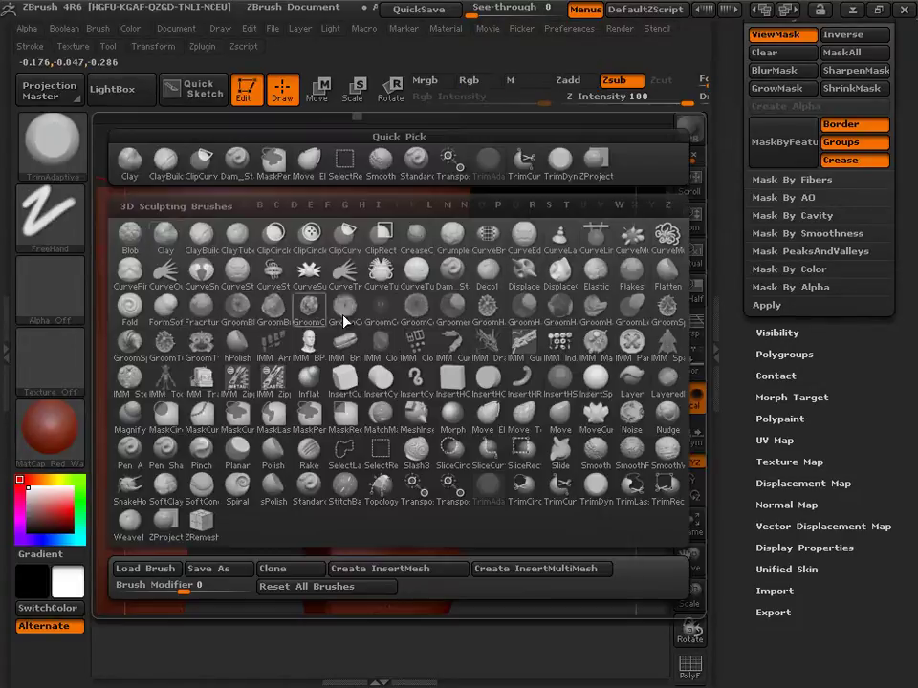
pyautogui.press('b')
pyautogui.click(594, 483)
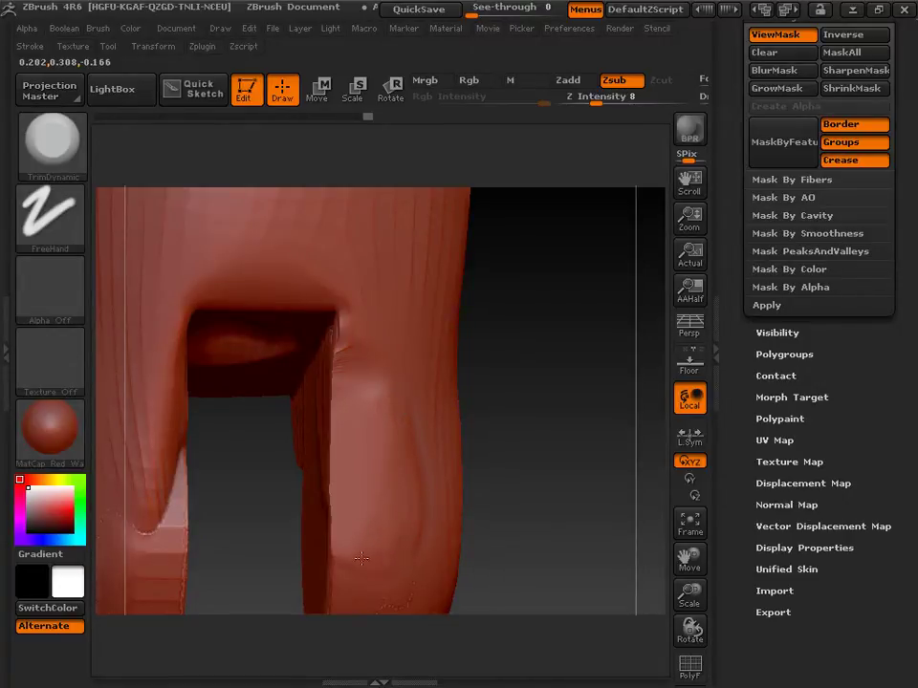
pyautogui.press('shift')
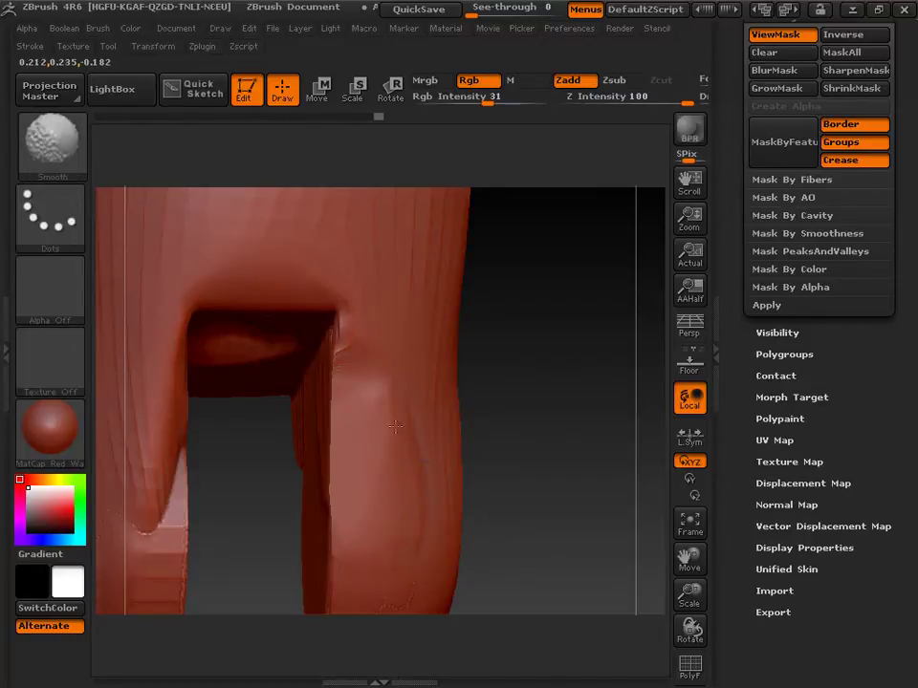
pyautogui.moveTo(389, 360)
pyautogui.keyDown('shift'); pyautogui.mouseDown()
pyautogui.moveTo(348, 333)
pyautogui.moveTo(364, 355)
pyautogui.moveTo(352, 380)
pyautogui.moveTo(373, 421)
pyautogui.mouseUp(); pyautogui.keyUp('shift')
# Step: Smooth the pinched notch corner above that prong and the front edge running down from it
pyautogui.moveTo(479, 397)
pyautogui.mouseDown()
pyautogui.moveTo(553, 414)
pyautogui.moveTo(486, 398)
pyautogui.mouseUp()
pyautogui.moveTo(304, 371)
pyautogui.keyDown('shift'); pyautogui.mouseDown()
pyautogui.moveTo(333, 341)
pyautogui.moveTo(320, 352)
pyautogui.mouseUp(); pyautogui.keyUp('shift')
pyautogui.moveTo(447, 384)
pyautogui.mouseDown()
pyautogui.moveTo(480, 381)
pyautogui.moveTo(459, 381)
pyautogui.mouseUp()
pyautogui.moveTo(312, 314)
pyautogui.keyDown('shift'); pyautogui.mouseDown()
pyautogui.moveTo(307, 328)
pyautogui.moveTo(320, 341)
pyautogui.mouseUp(); pyautogui.keyUp('shift')
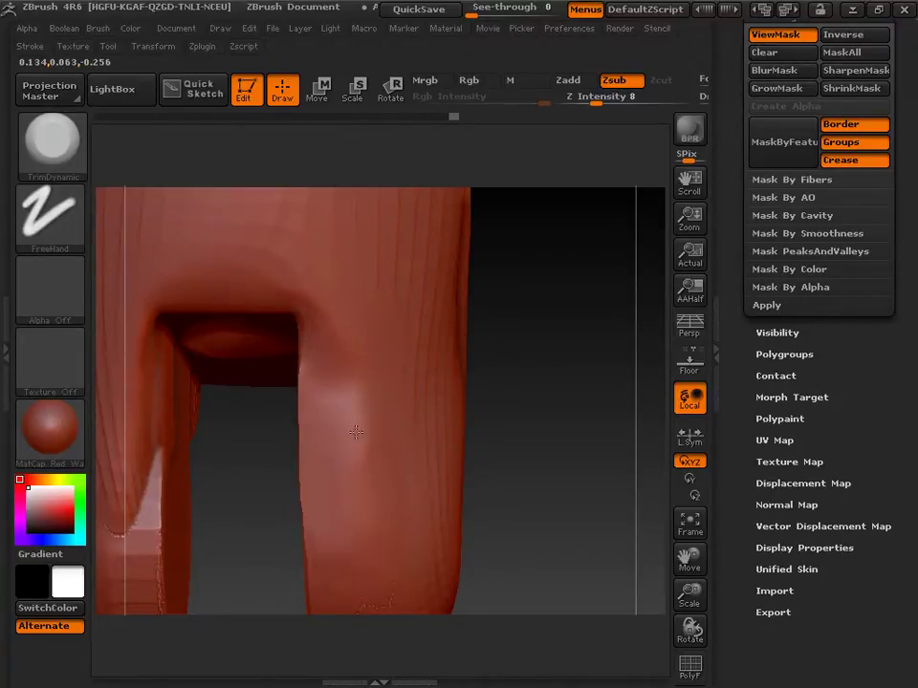
pyautogui.press('shift')
pyautogui.keyDown('shift'); pyautogui.moveTo(370, 447); pyautogui.dragTo(375, 474); pyautogui.keyUp('shift')
# Step: Fill the stepped recess on the opposite prong's front edge with ClayBuildup strokes
pyautogui.moveTo(695, 558); pyautogui.dragTo(911, 518)
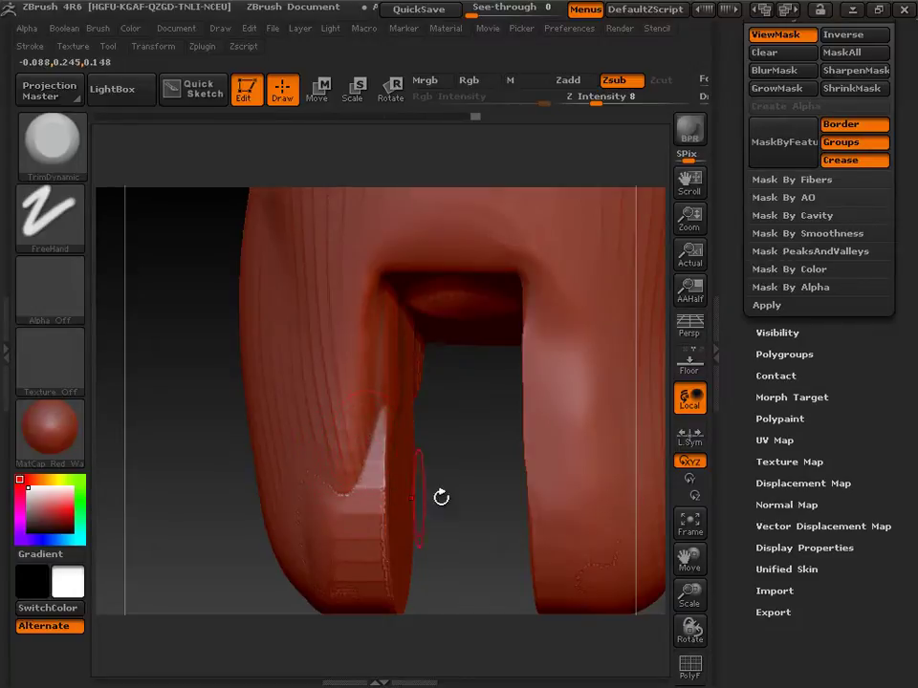
pyautogui.moveTo(472, 518); pyautogui.dragTo(479, 522)
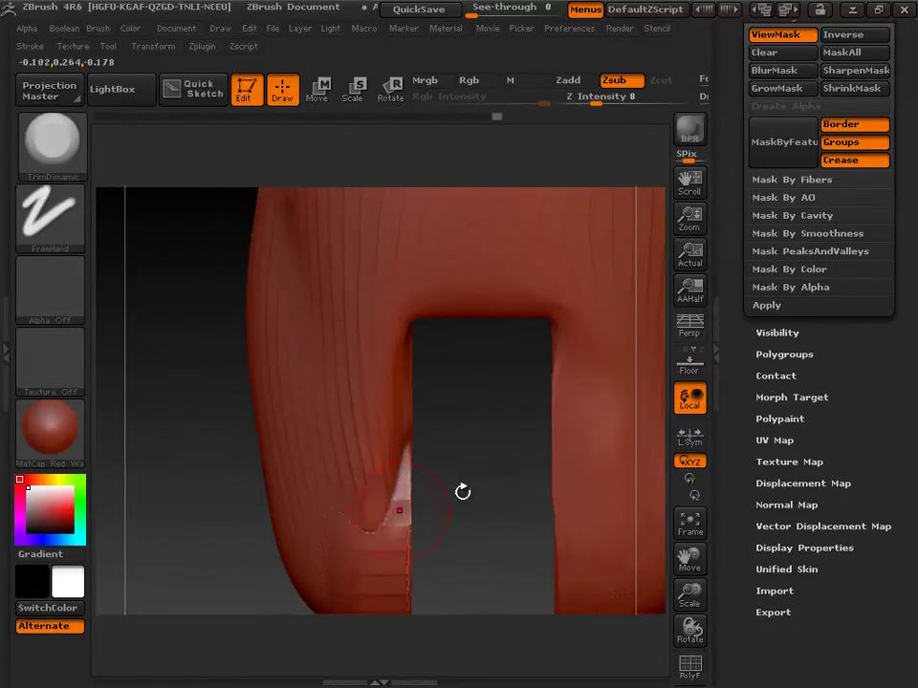
pyautogui.moveTo(488, 482); pyautogui.dragTo(461, 491)
pyautogui.click(69, 156)
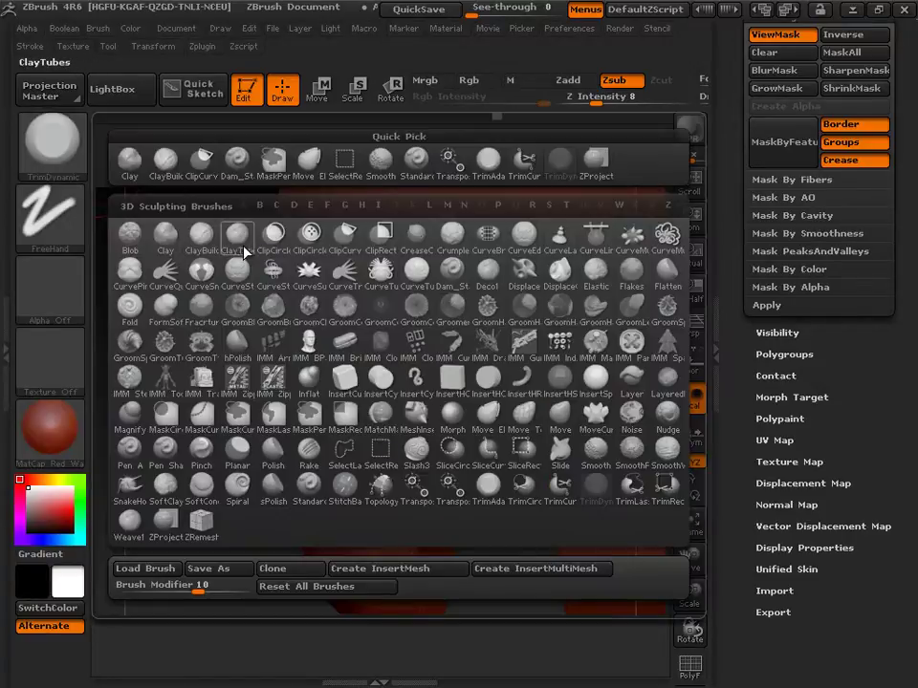
pyautogui.click(198, 247)
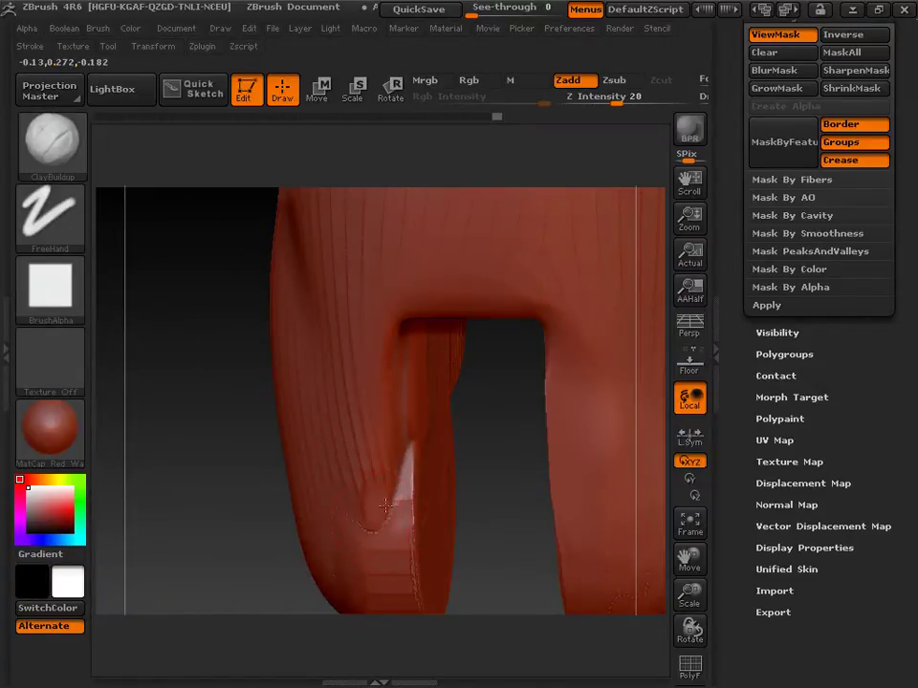
pyautogui.moveTo(387, 501)
pyautogui.mouseDown()
pyautogui.moveTo(402, 461)
pyautogui.moveTo(394, 538)
pyautogui.mouseUp()
pyautogui.moveTo(385, 481); pyautogui.dragTo(378, 540)
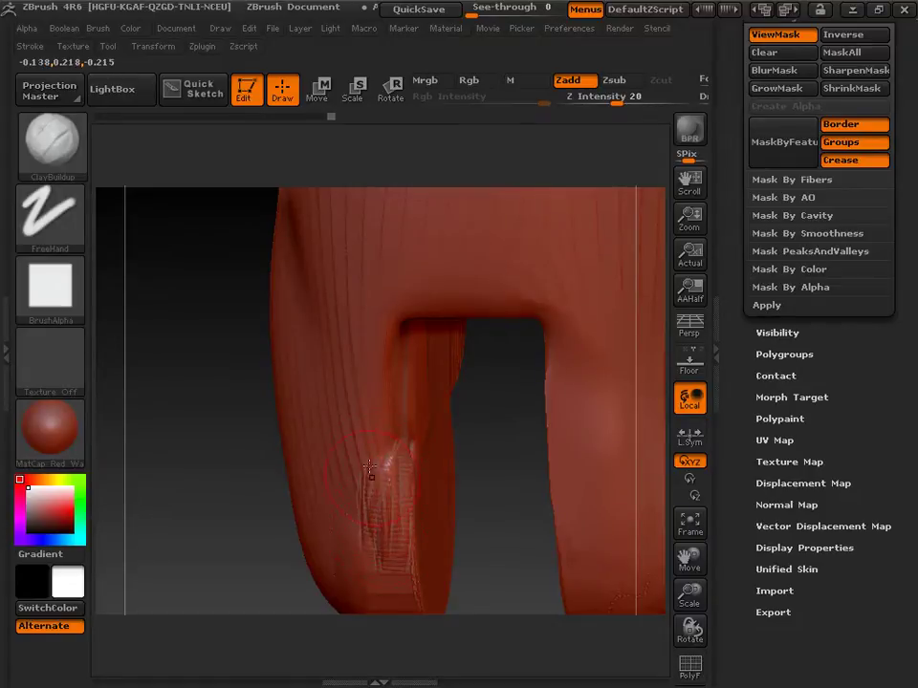
# Step: Level the built-up clay with the TrimDynamic brush and smooth it into the prong
pyautogui.moveTo(206, 459); pyautogui.dragTo(166, 300)
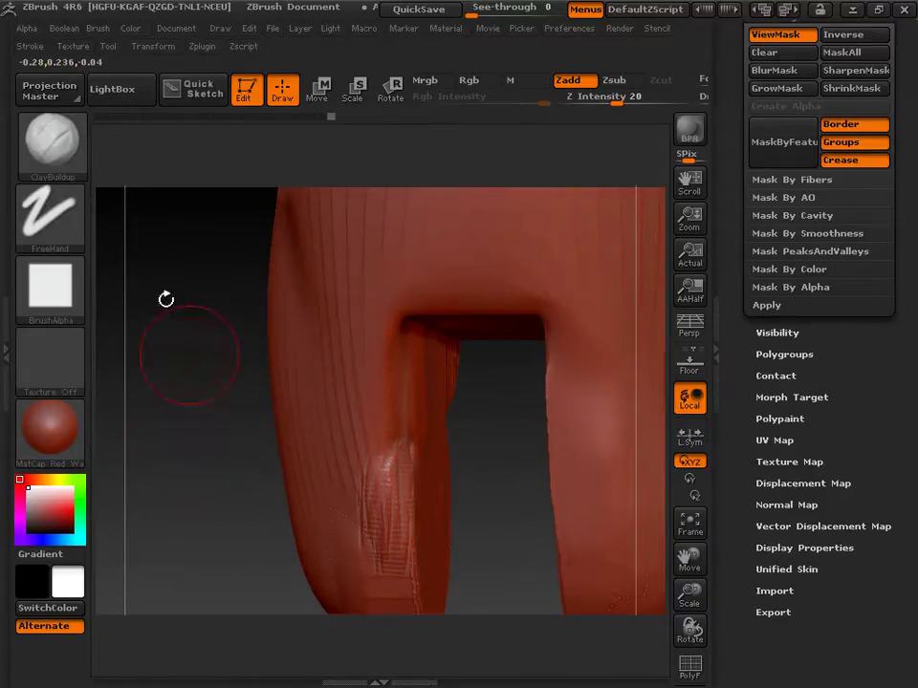
pyautogui.click(48, 146)
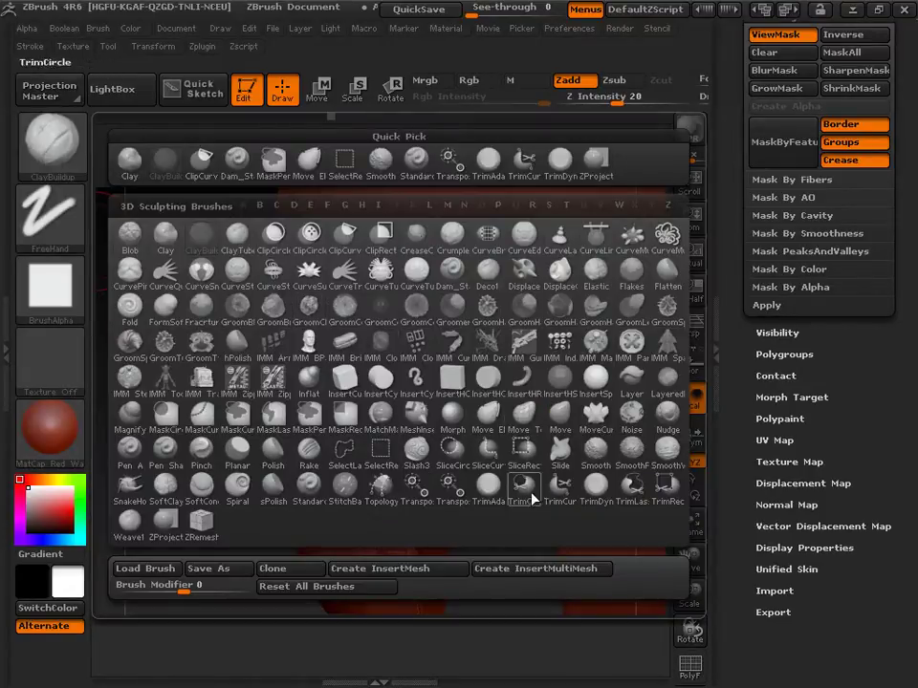
pyautogui.click(596, 486)
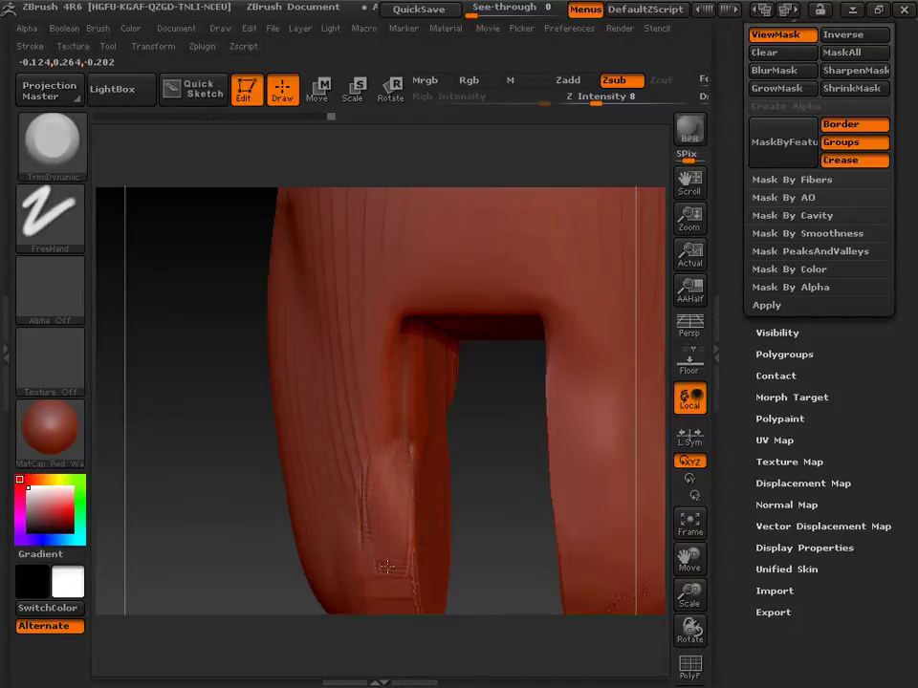
pyautogui.press('shift')
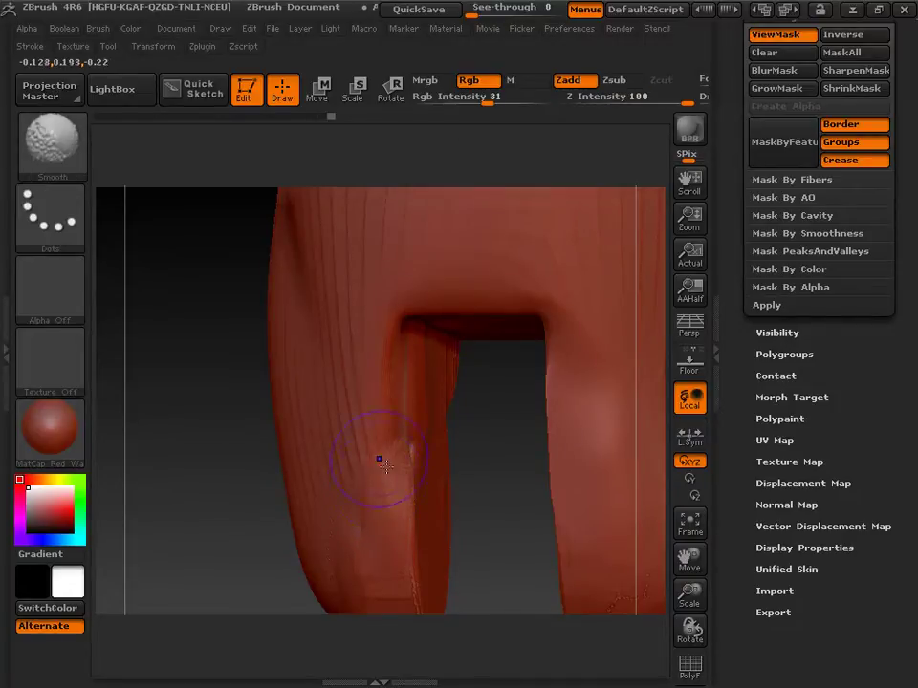
pyautogui.moveTo(249, 476); pyautogui.dragTo(297, 447)
# Step: Smooth the same prong's inner edge from the filled area up to the notch corner
pyautogui.moveTo(497, 510); pyautogui.dragTo(411, 449)
pyautogui.press('shift')
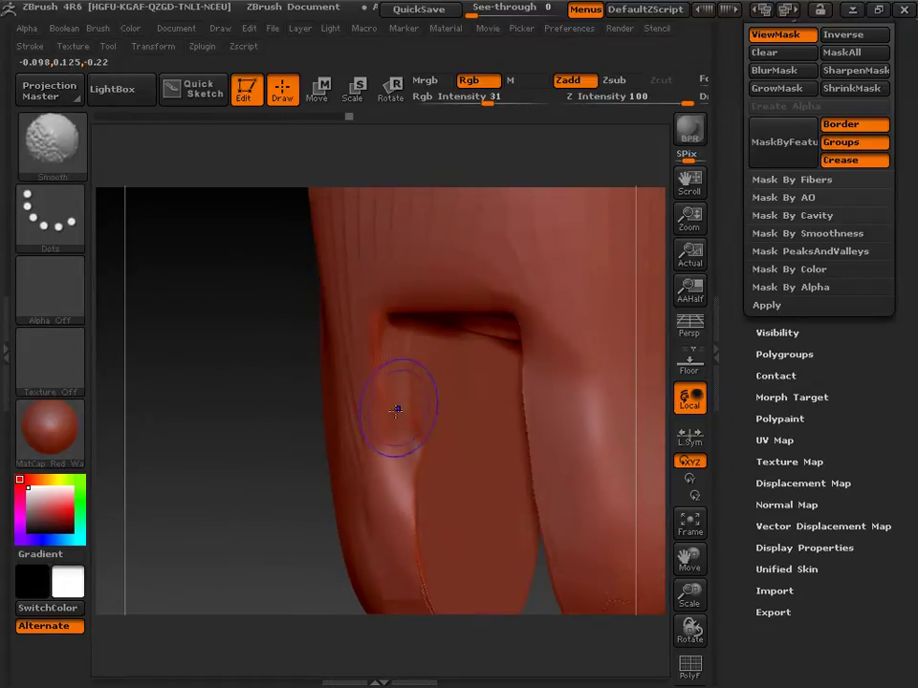
pyautogui.press('shift')
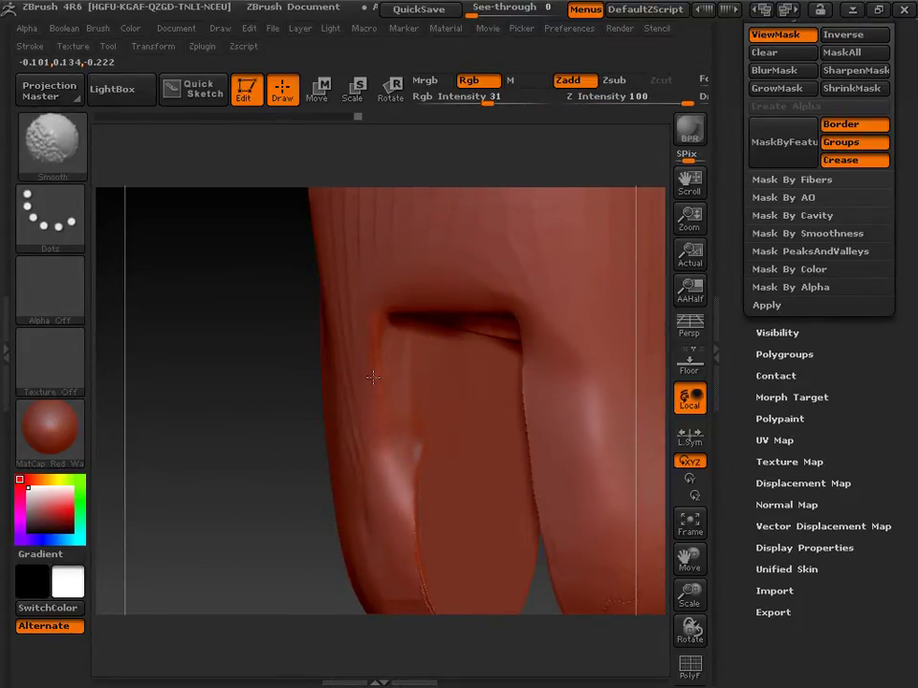
pyautogui.keyDown('shift'); pyautogui.moveTo(378, 365); pyautogui.dragTo(380, 331); pyautogui.keyUp('shift')
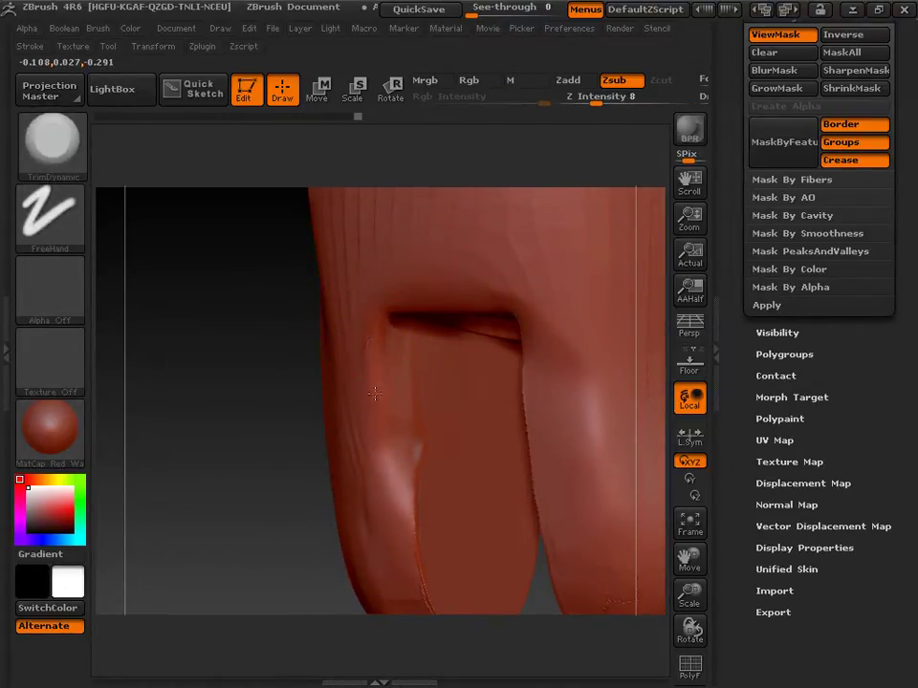
pyautogui.press('shift')
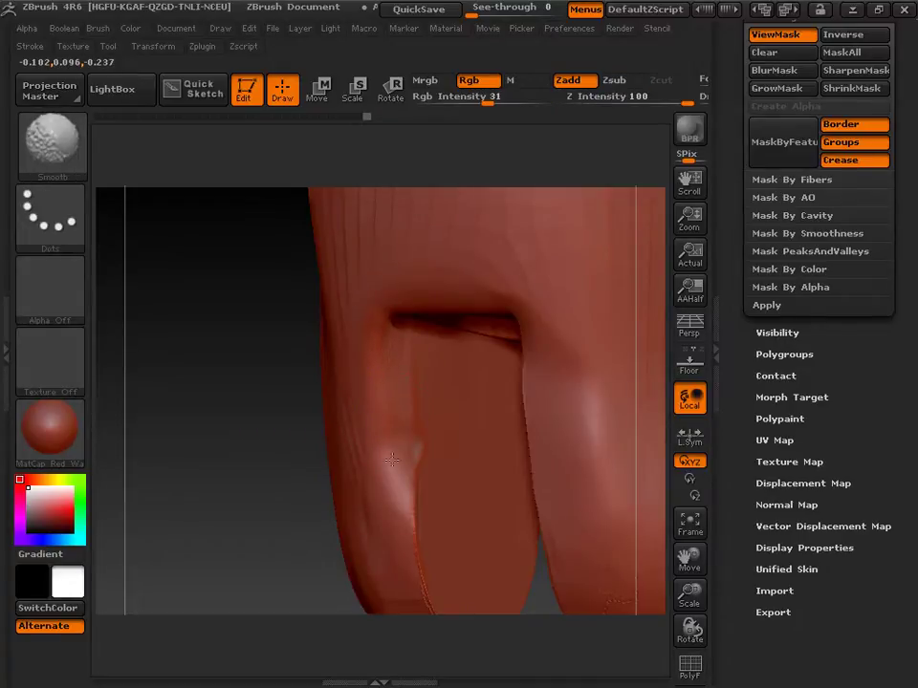
pyautogui.keyDown('shift'); pyautogui.moveTo(365, 469); pyautogui.dragTo(350, 484); pyautogui.keyUp('shift')
# Step: On the other side of the joint, flatten the raised ledge on the prong's upper inner wall with the TrimAdaptive brush
pyautogui.moveTo(258, 485); pyautogui.dragTo(385, 478)
pyautogui.moveTo(686, 596); pyautogui.dragTo(679, 512)
pyautogui.moveTo(533, 499)
pyautogui.mouseDown()
pyautogui.moveTo(560, 502)
pyautogui.moveTo(545, 511)
pyautogui.moveTo(605, 547)
pyautogui.moveTo(523, 534)
pyautogui.moveTo(545, 535)
pyautogui.moveTo(554, 515)
pyautogui.moveTo(490, 536)
pyautogui.moveTo(497, 537)
pyautogui.mouseUp()
pyautogui.moveTo(691, 595); pyautogui.dragTo(769, 549)
pyautogui.moveTo(615, 584)
pyautogui.mouseDown()
pyautogui.moveTo(599, 563)
pyautogui.moveTo(604, 549)
pyautogui.mouseUp()
pyautogui.click(43, 129)
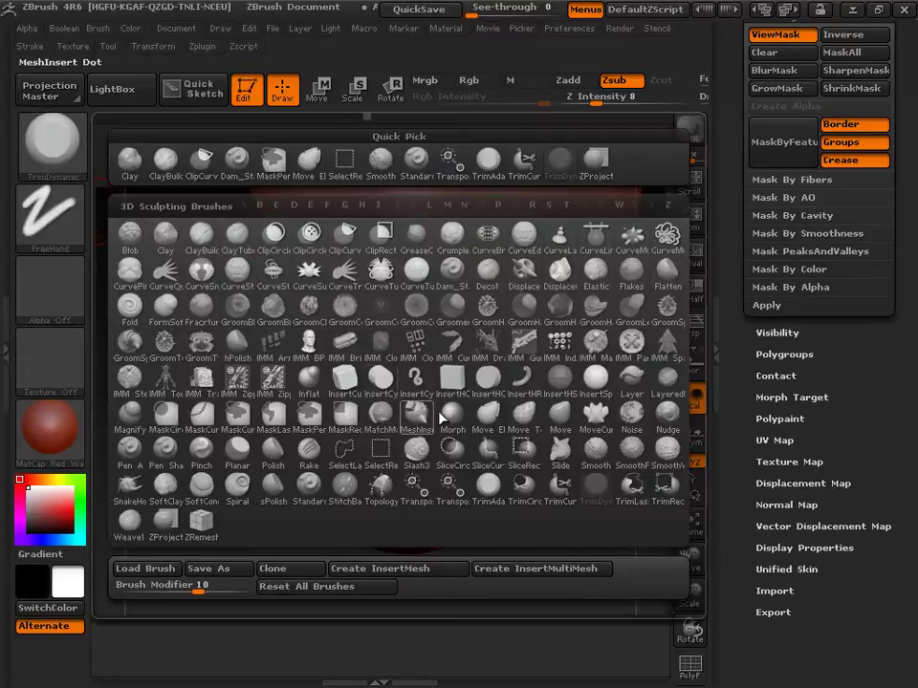
pyautogui.click(514, 490)
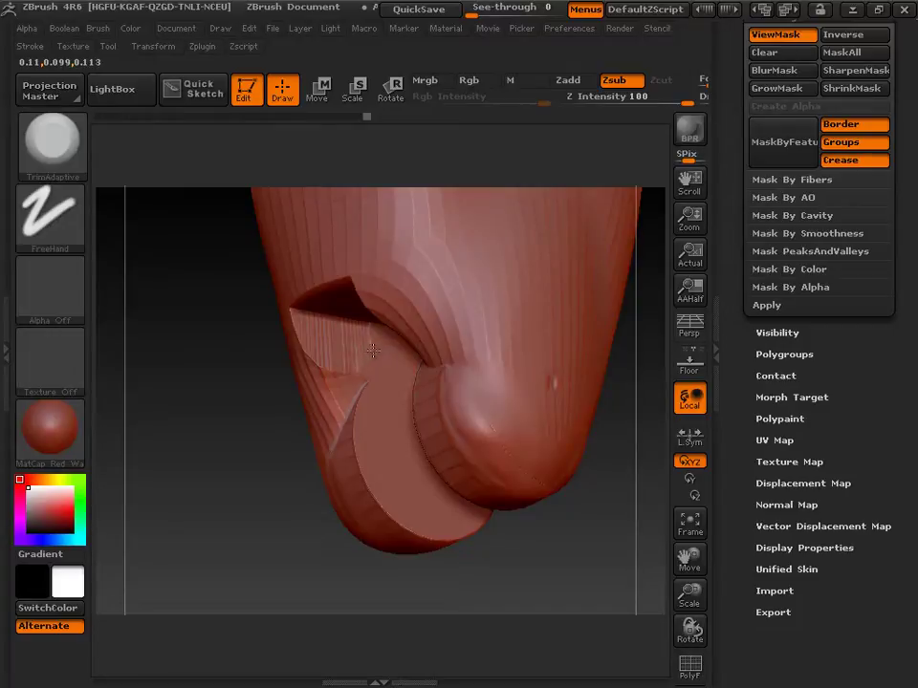
pyautogui.moveTo(359, 353)
pyautogui.mouseDown()
pyautogui.moveTo(371, 425)
pyautogui.moveTo(341, 356)
pyautogui.mouseUp()
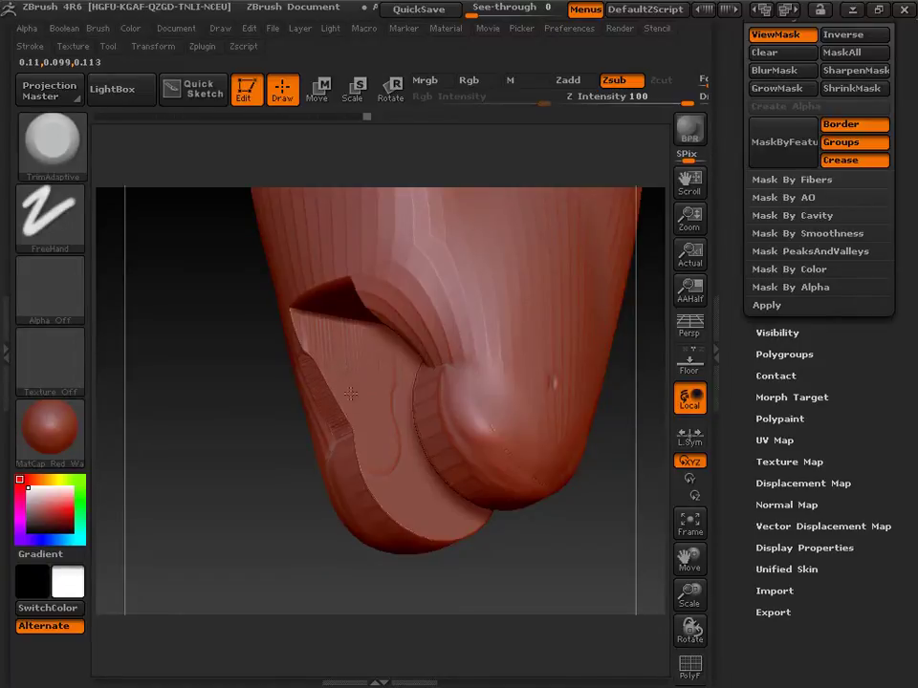
pyautogui.moveTo(341, 390); pyautogui.dragTo(322, 357)
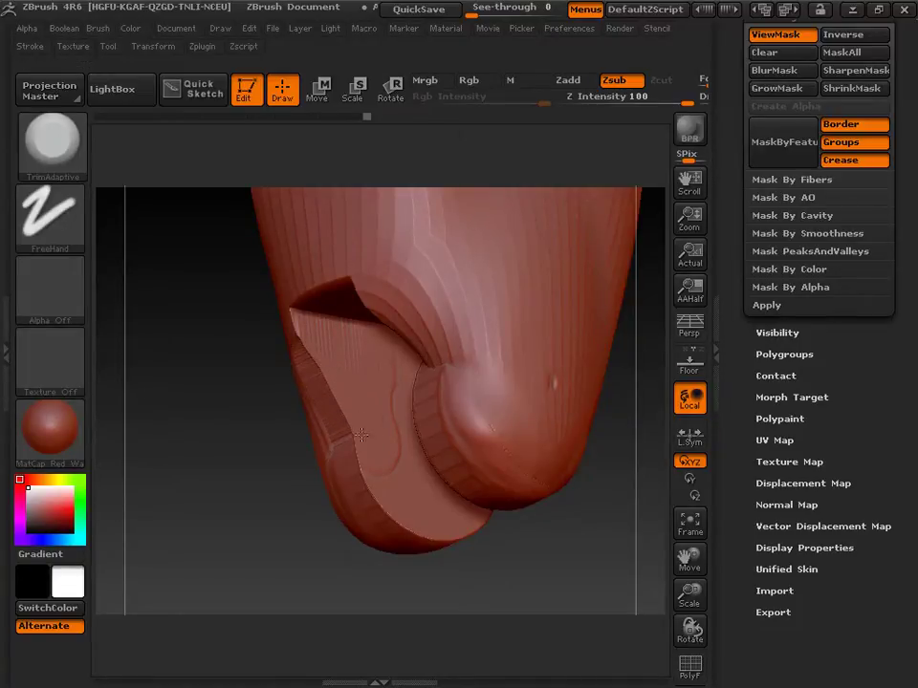
pyautogui.moveTo(379, 407); pyautogui.dragTo(373, 401)
# Step: Smooth away the trim marks left on the prong's inner wall
pyautogui.moveTo(285, 522)
pyautogui.mouseDown()
pyautogui.moveTo(242, 504)
pyautogui.moveTo(253, 486)
pyautogui.mouseUp()
pyautogui.keyDown('shift'); pyautogui.moveTo(417, 463); pyautogui.dragTo(408, 439); pyautogui.keyUp('shift')
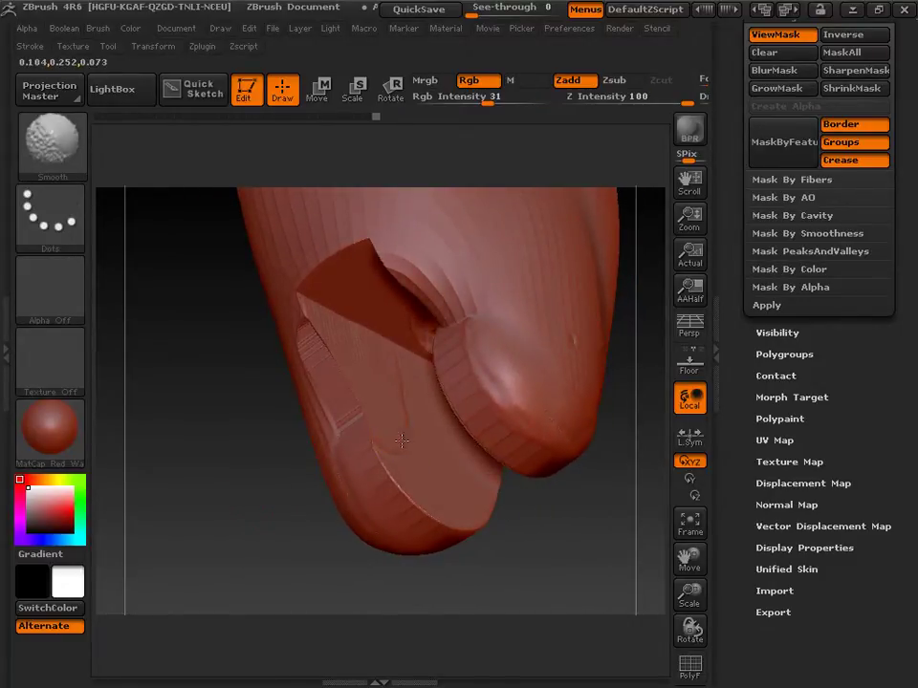
pyautogui.keyDown('shift'); pyautogui.moveTo(367, 360); pyautogui.dragTo(362, 365); pyautogui.keyUp('shift')
# Step: Build up the sunken front edge beside the trimmed inner wall with ClayBuildup and smooth the added clay
pyautogui.moveTo(272, 485)
pyautogui.mouseDown()
pyautogui.moveTo(213, 502)
pyautogui.moveTo(260, 494)
pyautogui.mouseUp()
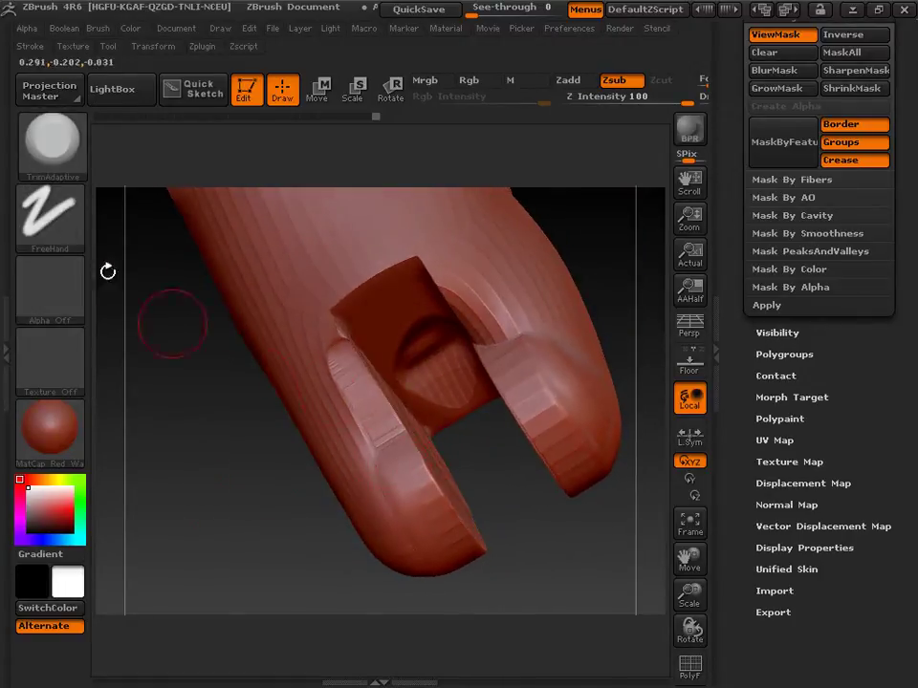
pyautogui.click(53, 158)
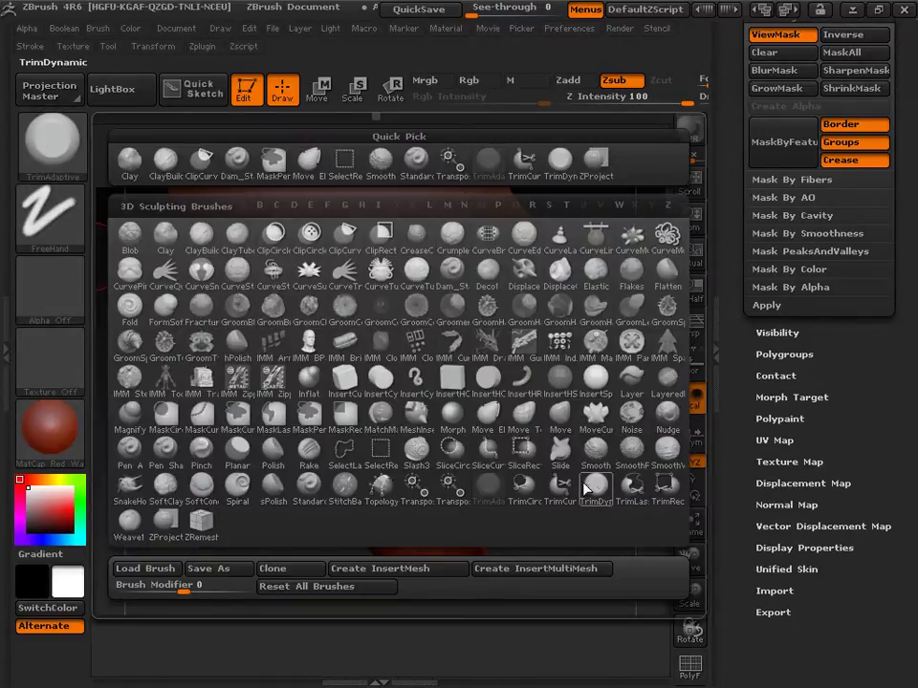
pyautogui.click(165, 158)
pyautogui.moveTo(272, 490); pyautogui.dragTo(279, 490)
pyautogui.moveTo(367, 430)
pyautogui.mouseDown()
pyautogui.moveTo(378, 434)
pyautogui.moveTo(379, 418)
pyautogui.mouseUp()
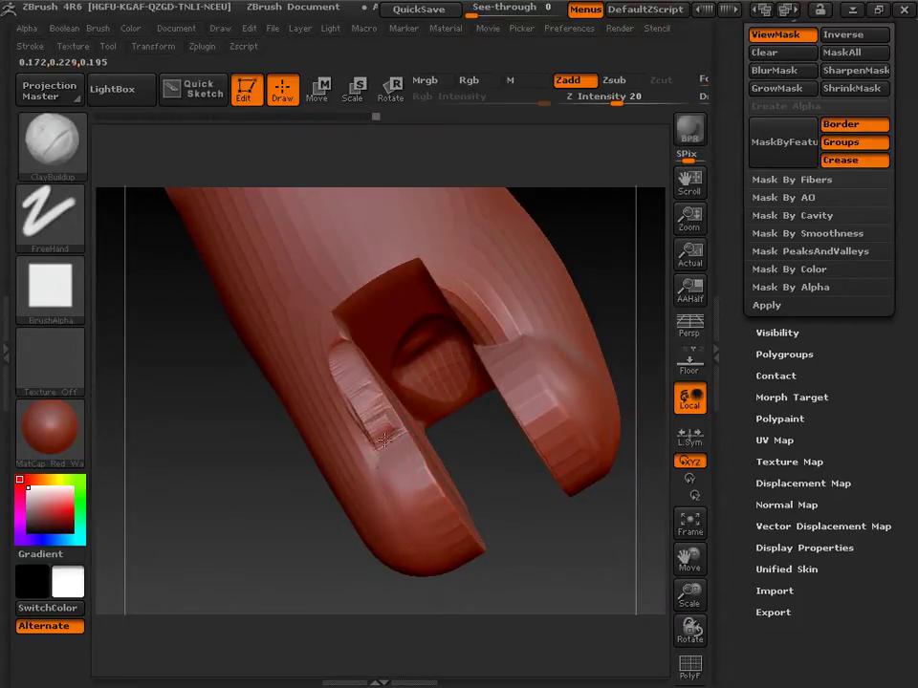
pyautogui.keyDown('shift'); pyautogui.moveTo(307, 389); pyautogui.dragTo(373, 437); pyautogui.keyUp('shift')
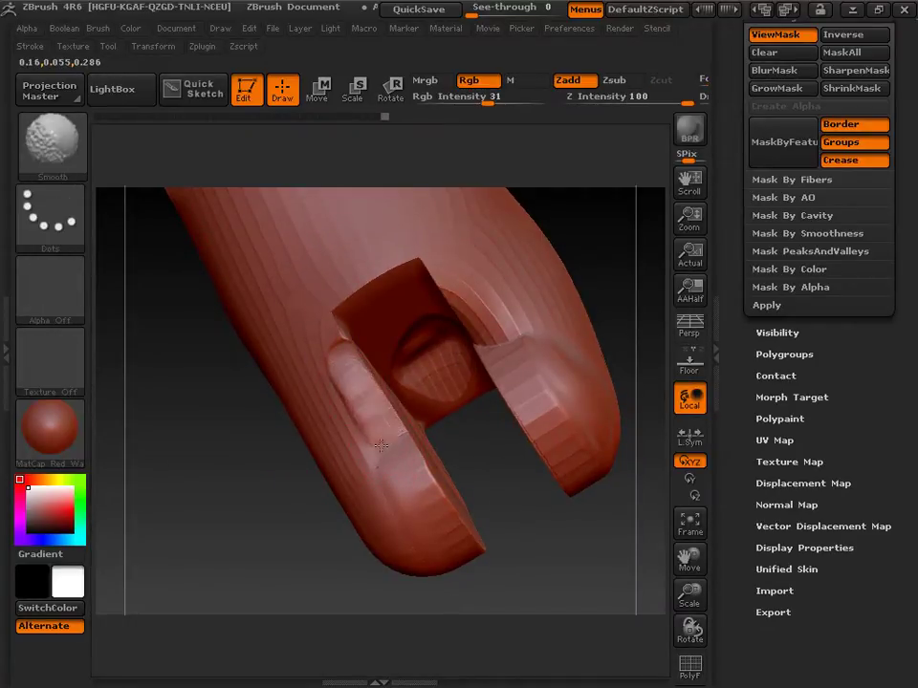
pyautogui.moveTo(239, 574)
pyautogui.mouseDown()
pyautogui.moveTo(246, 561)
pyautogui.moveTo(216, 531)
pyautogui.mouseUp()
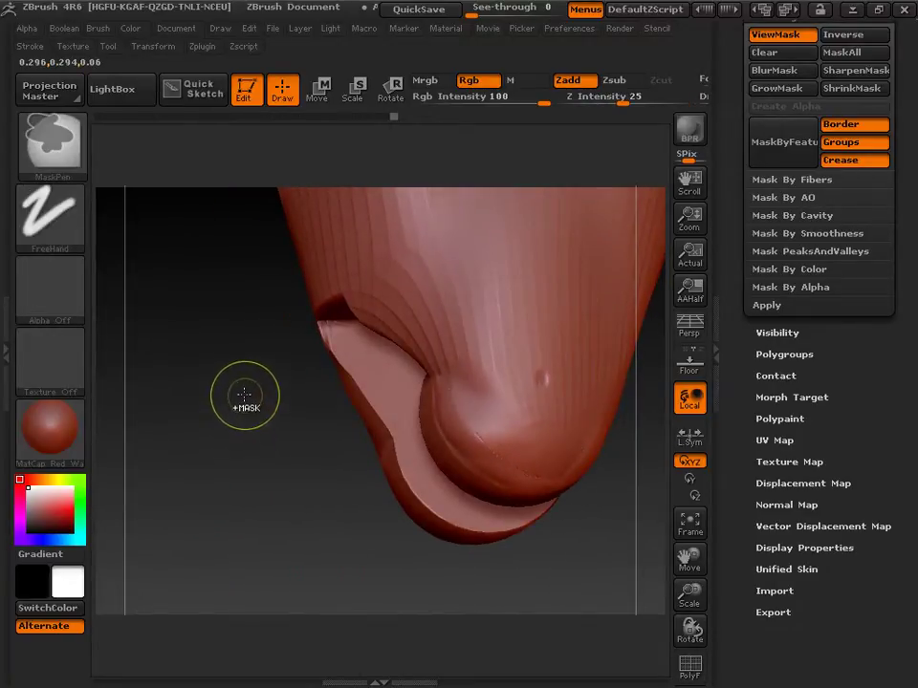
pyautogui.moveTo(280, 502)
pyautogui.mouseDown()
pyautogui.moveTo(324, 486)
pyautogui.moveTo(344, 412)
pyautogui.mouseUp()
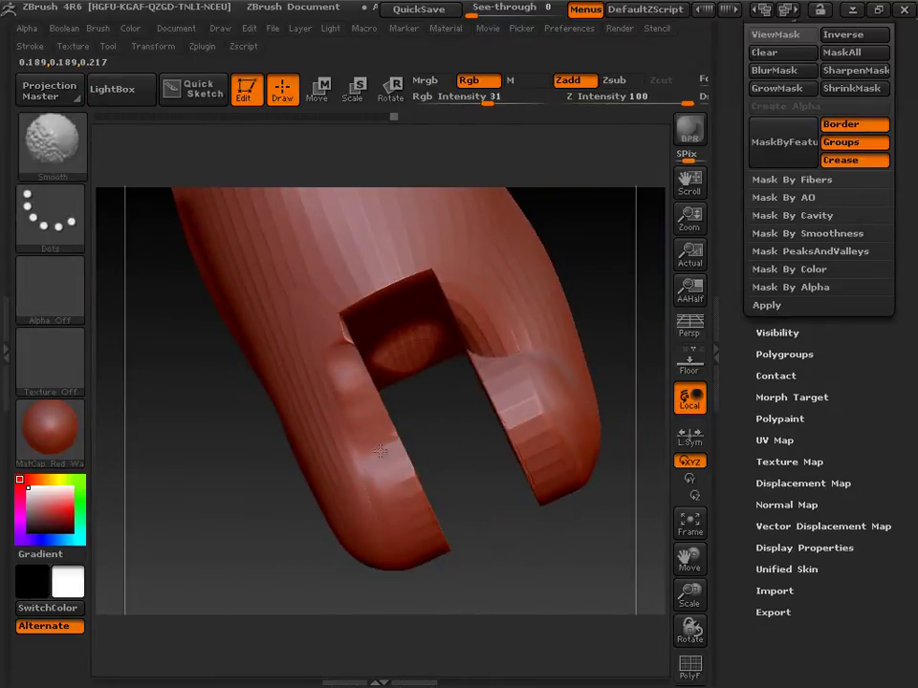
# Step: Add more ClayBuildup strokes along that front edge, level them with TrimDynamic and smooth up to the notch corner
pyautogui.click(79, 164)
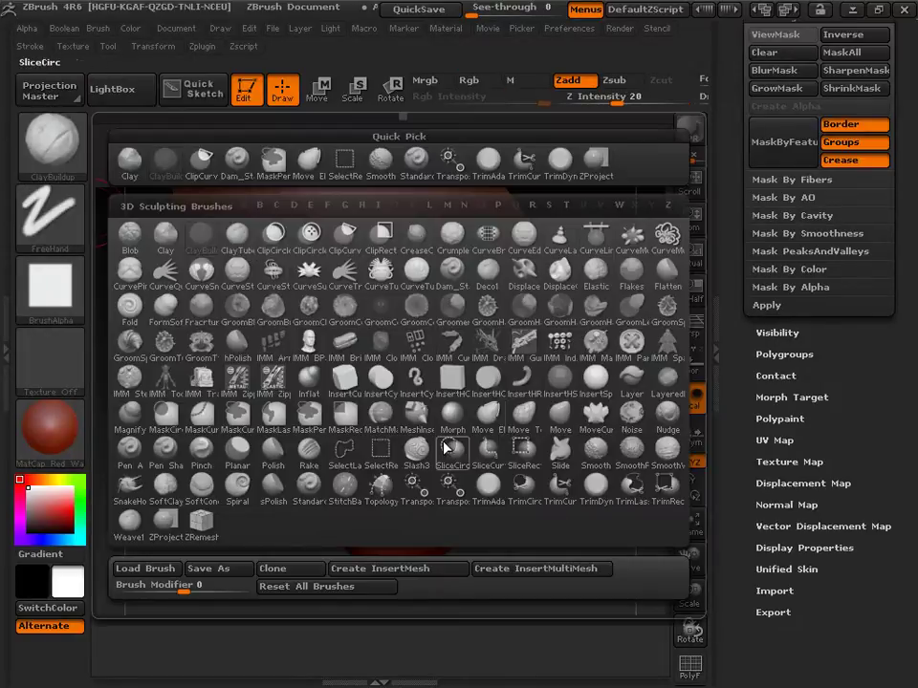
pyautogui.click(188, 248)
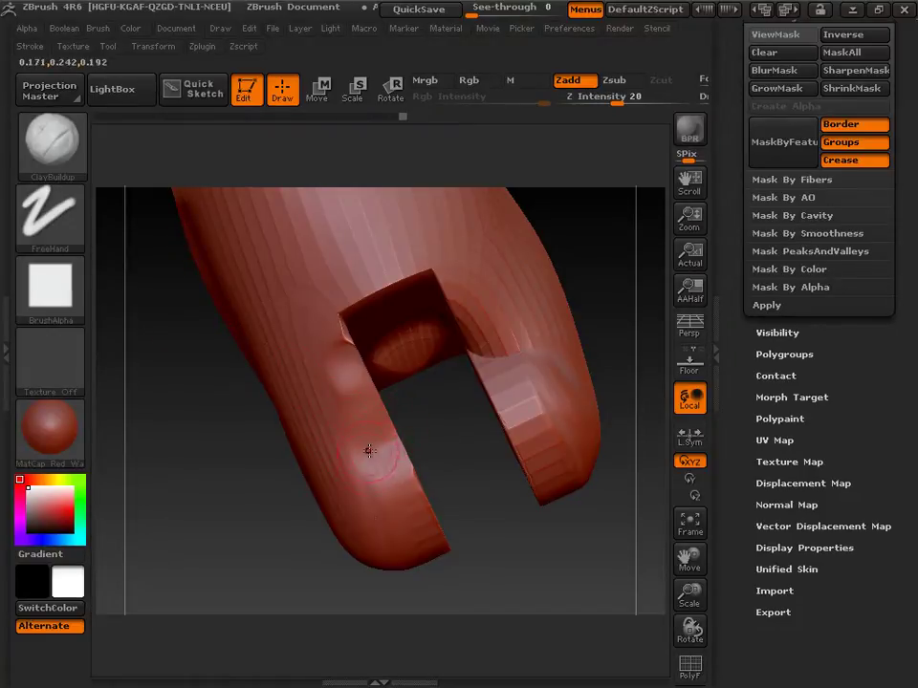
pyautogui.moveTo(370, 450)
pyautogui.mouseDown()
pyautogui.moveTo(378, 459)
pyautogui.moveTo(369, 417)
pyautogui.moveTo(384, 436)
pyautogui.moveTo(375, 463)
pyautogui.moveTo(353, 408)
pyautogui.mouseUp()
pyautogui.click(55, 132)
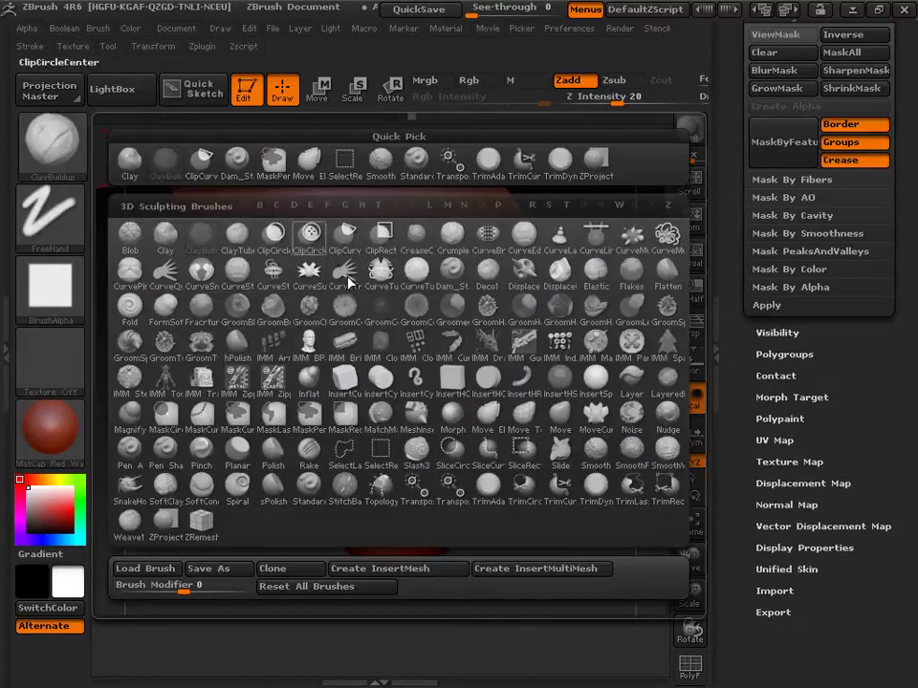
pyautogui.click(593, 489)
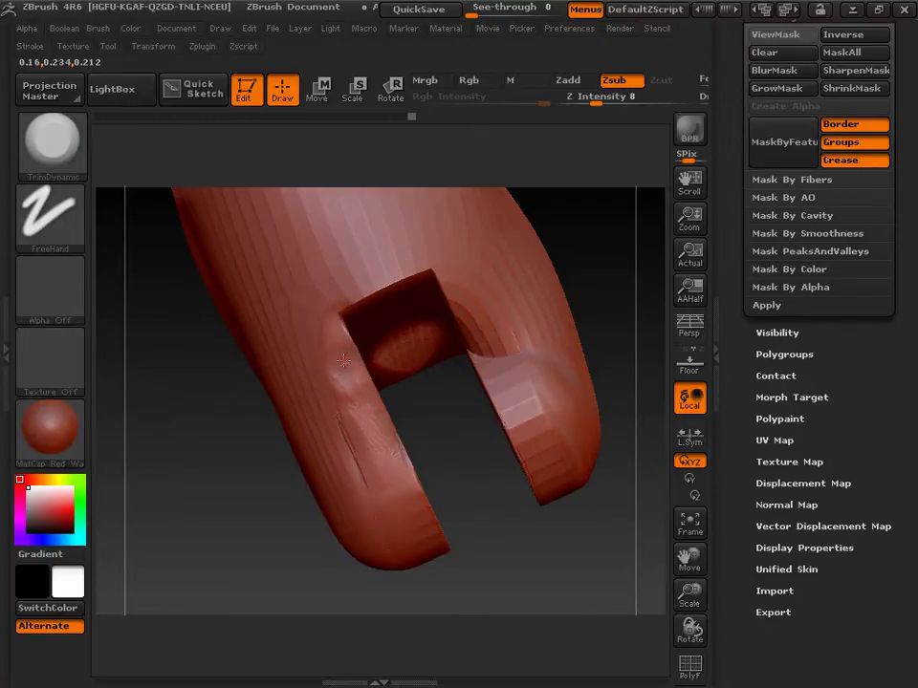
pyautogui.press('shift')
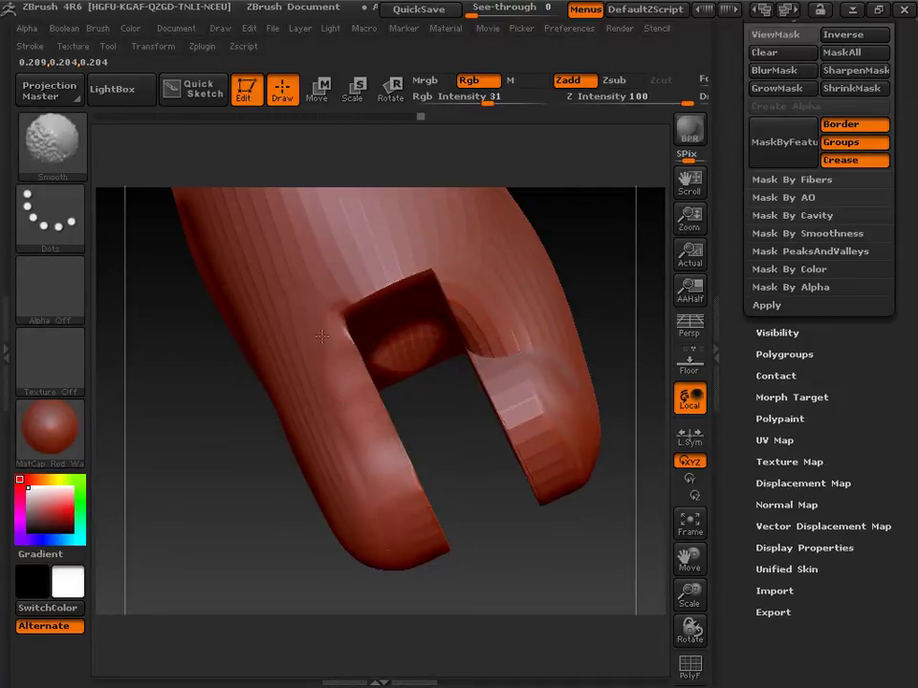
# Step: Smooth the notch's upper rim and its corner above the opposite prong
pyautogui.press('shift')
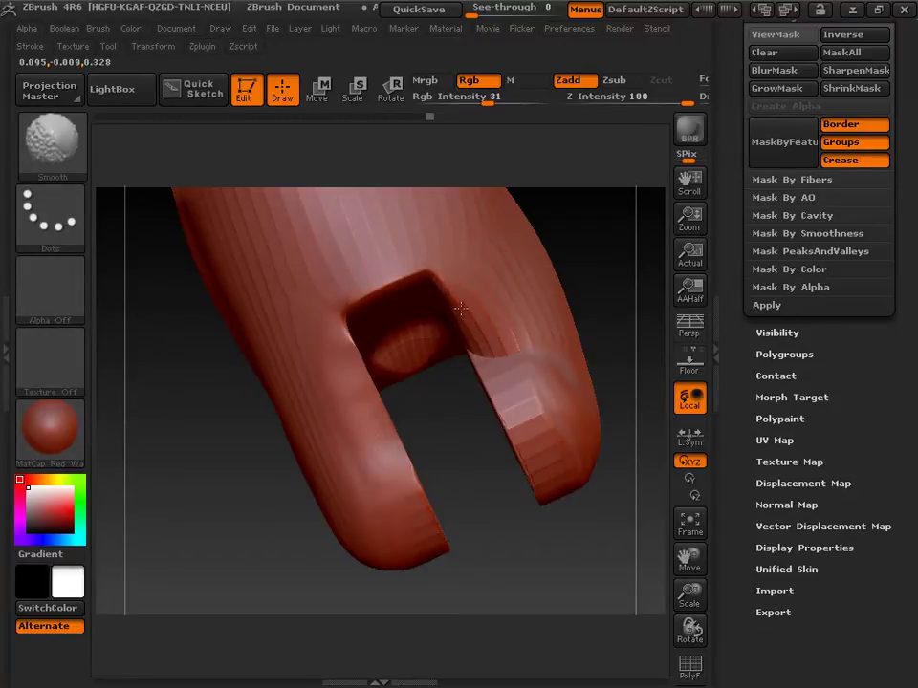
pyautogui.keyDown('shift'); pyautogui.moveTo(485, 346); pyautogui.dragTo(460, 341); pyautogui.keyUp('shift')
pyautogui.moveTo(622, 247); pyautogui.dragTo(545, 257)
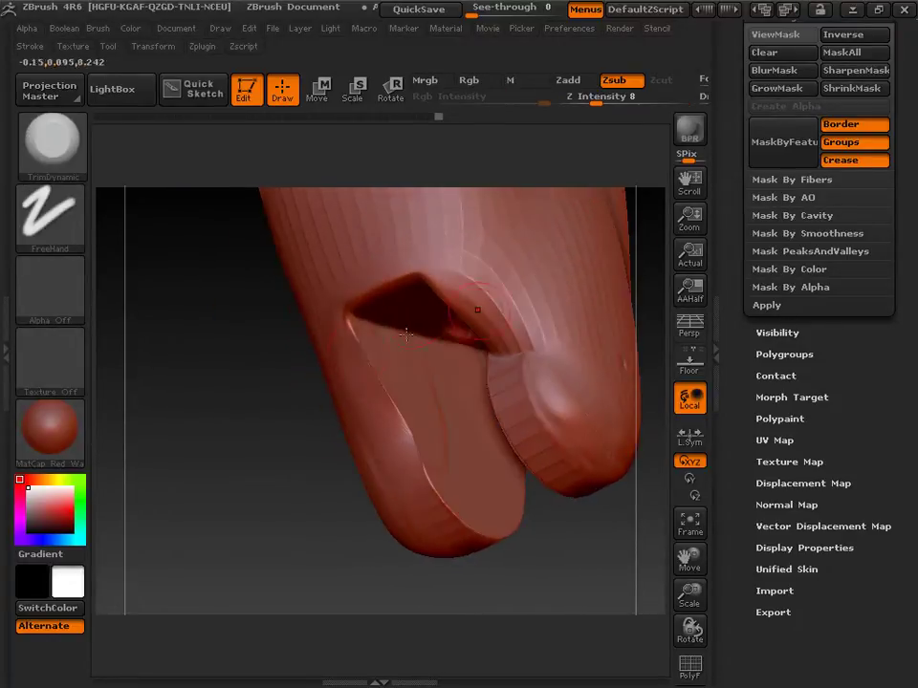
# Step: Build up the dent along the prong's front edge below the notch corner with ClayBuildup, replacing the first rough stroke with gentler ones
pyautogui.press('shift')
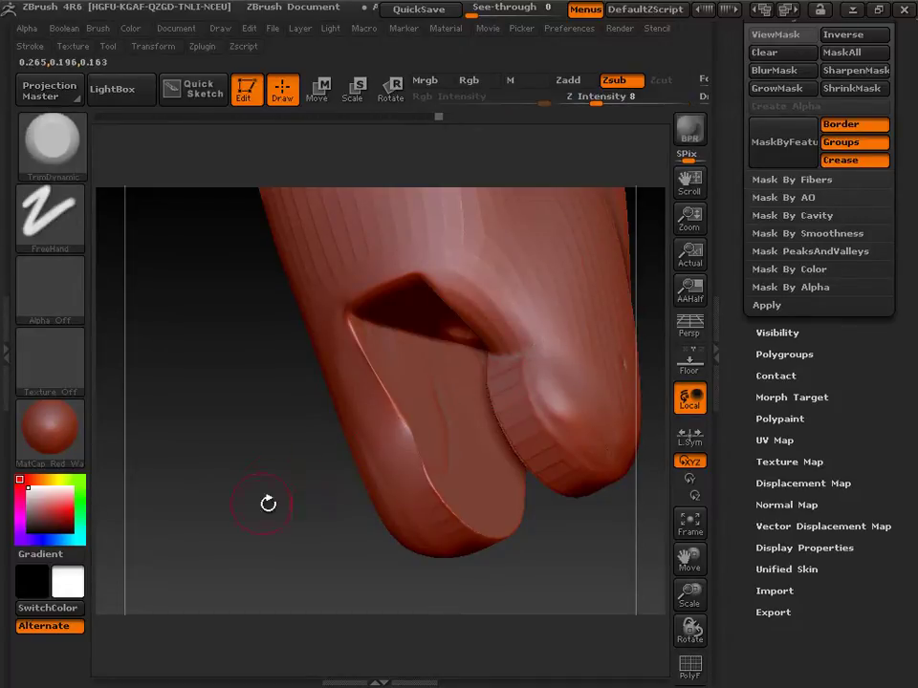
pyautogui.moveTo(272, 502)
pyautogui.mouseDown()
pyautogui.moveTo(330, 491)
pyautogui.moveTo(317, 486)
pyautogui.mouseUp()
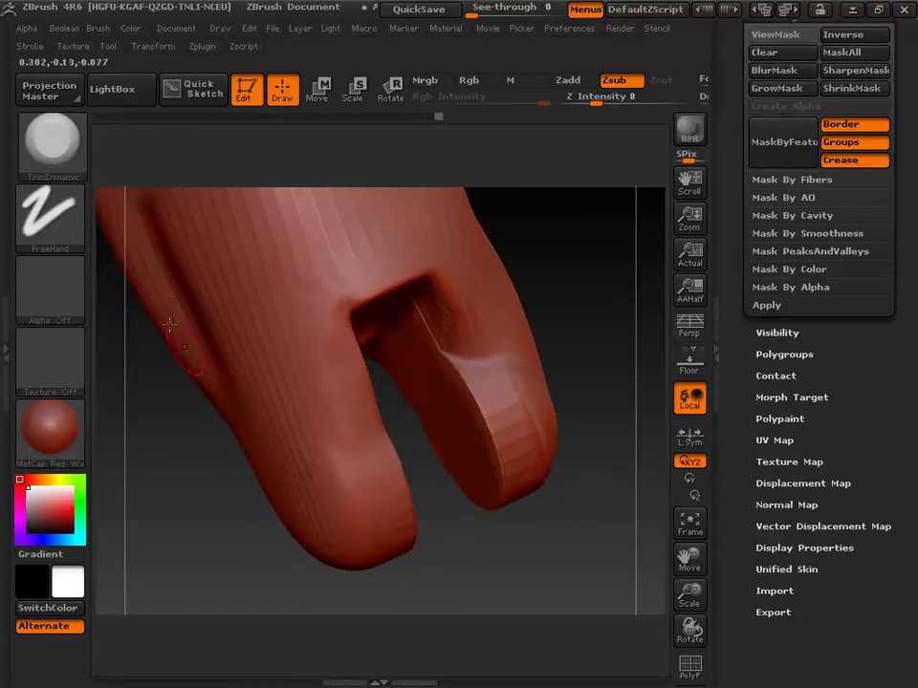
pyautogui.click(71, 173)
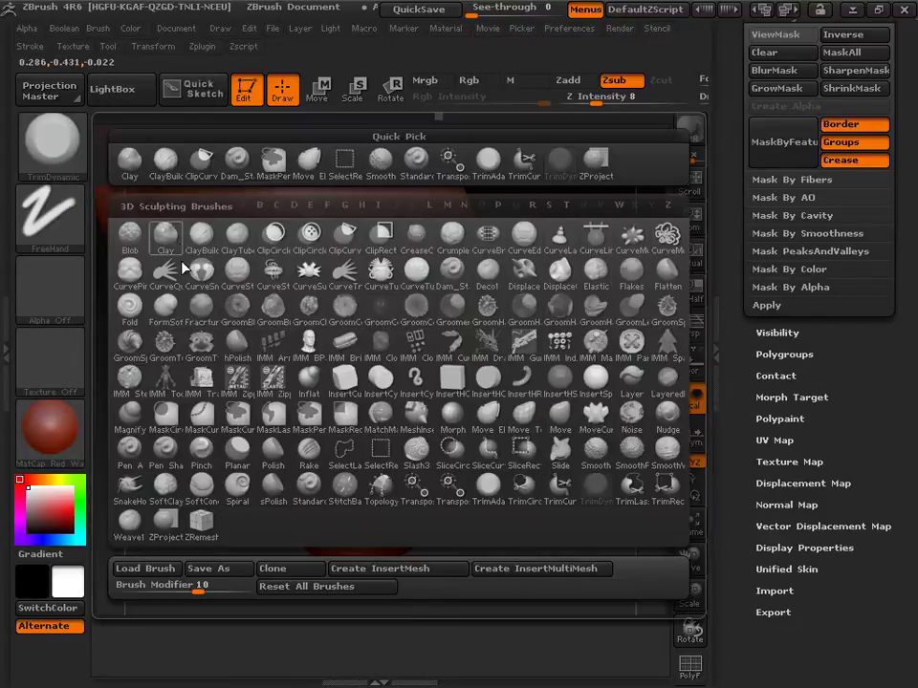
pyautogui.click(199, 240)
pyautogui.moveTo(604, 343); pyautogui.dragTo(478, 345)
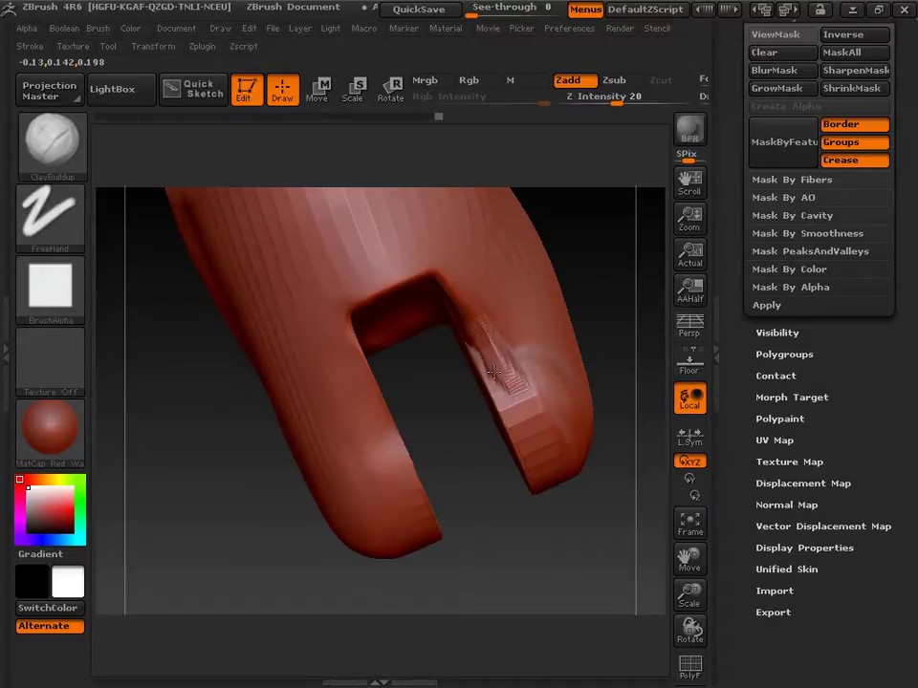
pyautogui.hotkey('ctrl', 'z')
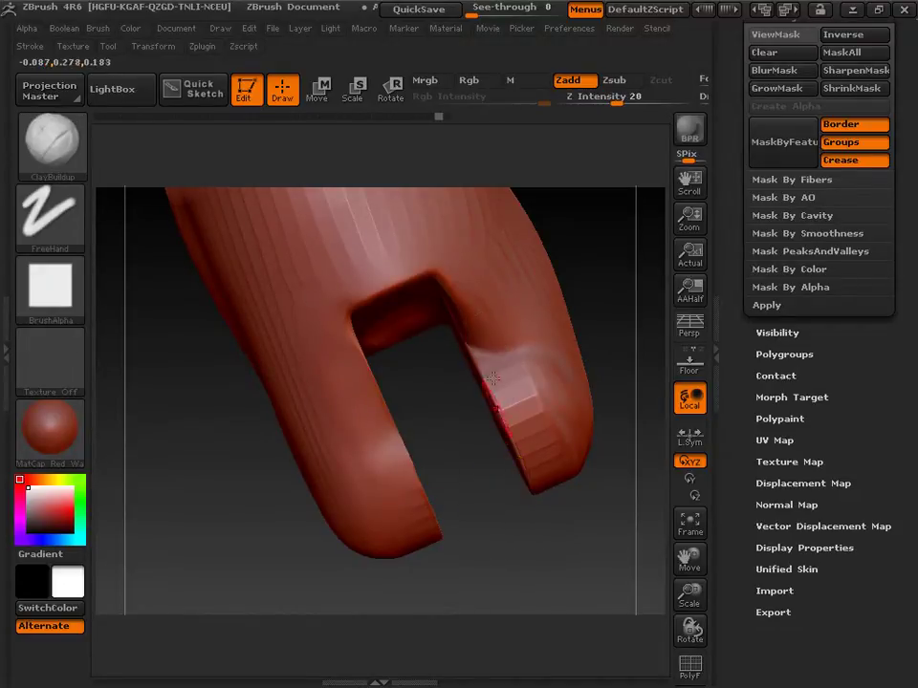
pyautogui.moveTo(471, 333); pyautogui.dragTo(480, 342)
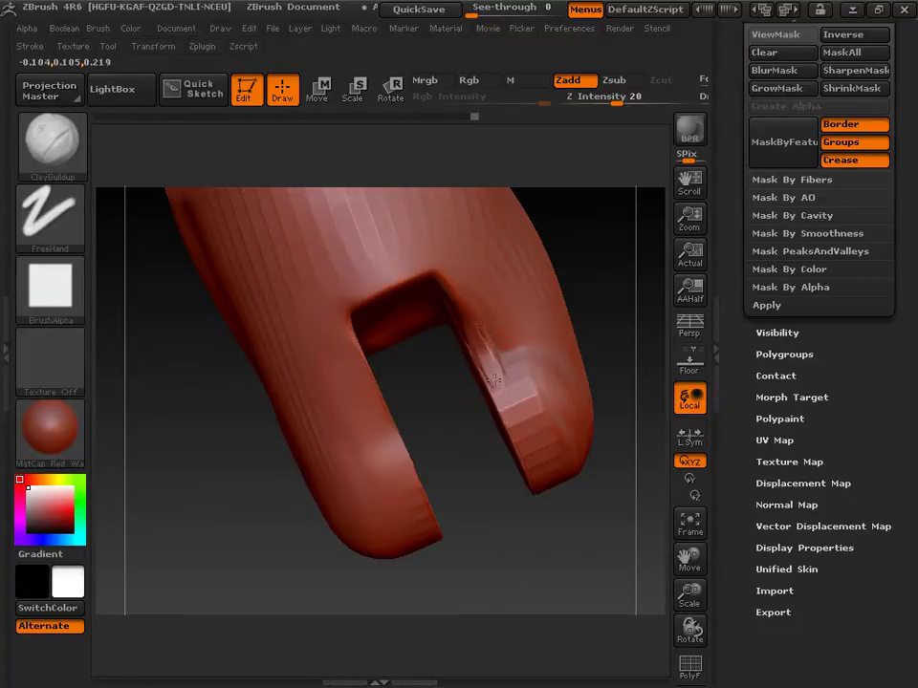
pyautogui.moveTo(504, 400); pyautogui.dragTo(520, 398)
pyautogui.moveTo(494, 335)
pyautogui.mouseDown()
pyautogui.moveTo(515, 387)
pyautogui.moveTo(512, 419)
pyautogui.mouseUp()
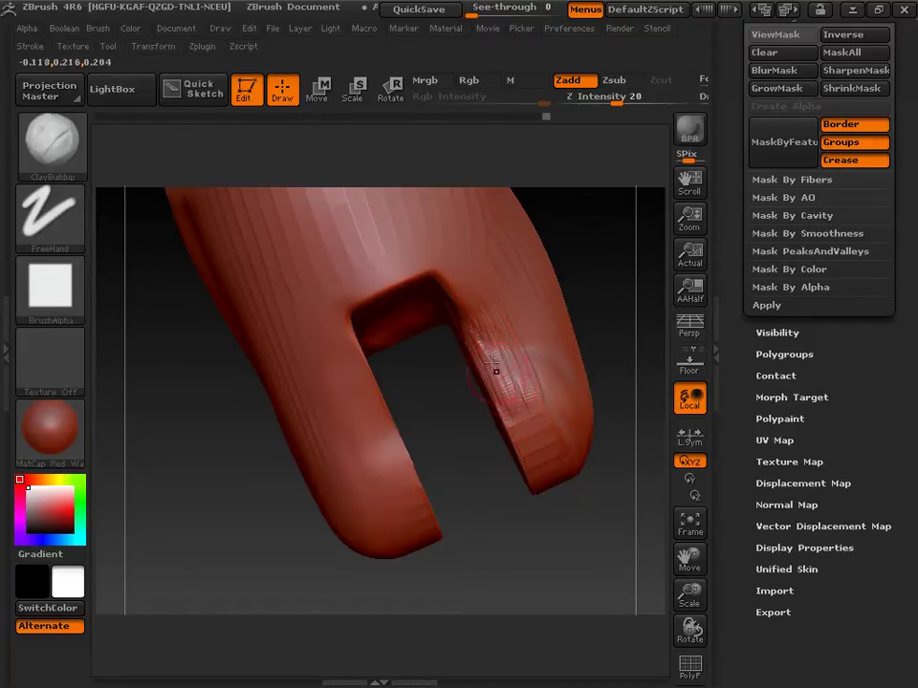
# Step: Level the added clay on the prong's front edge with TrimDynamic and smooth it into the surrounding surface
pyautogui.click(75, 138)
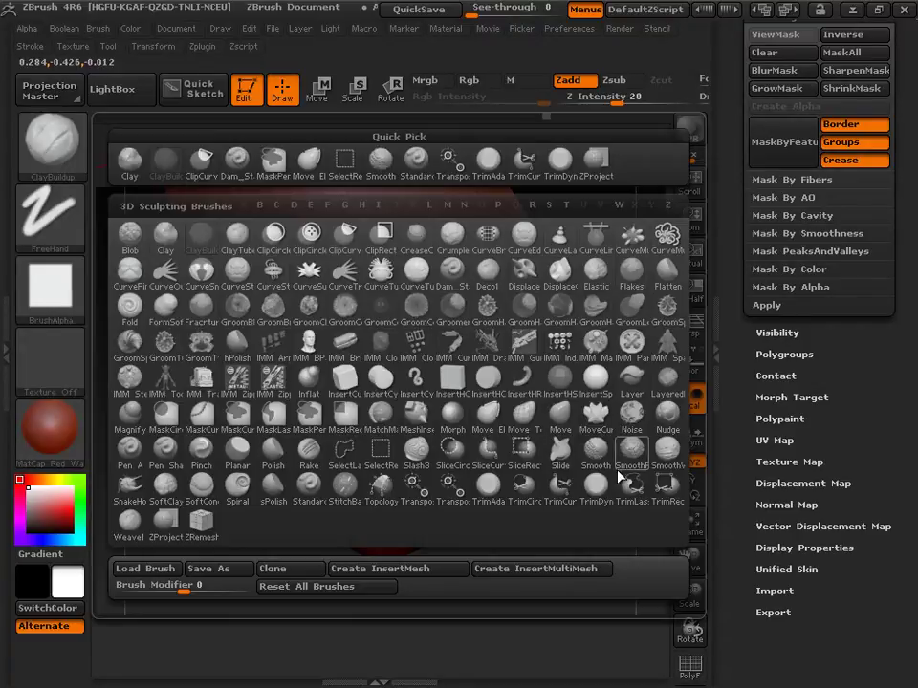
pyautogui.click(598, 481)
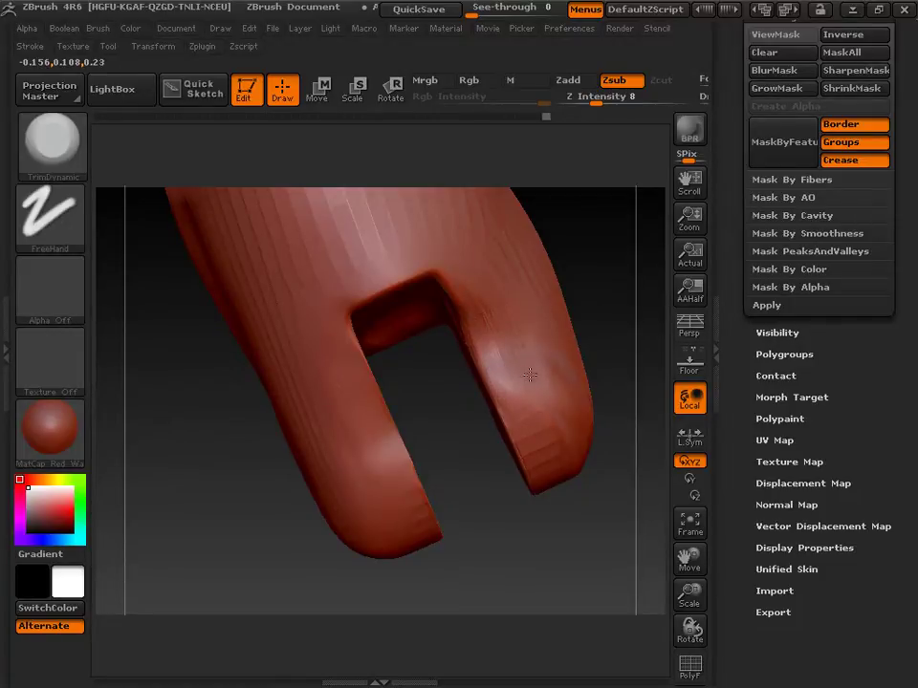
pyautogui.press('shift')
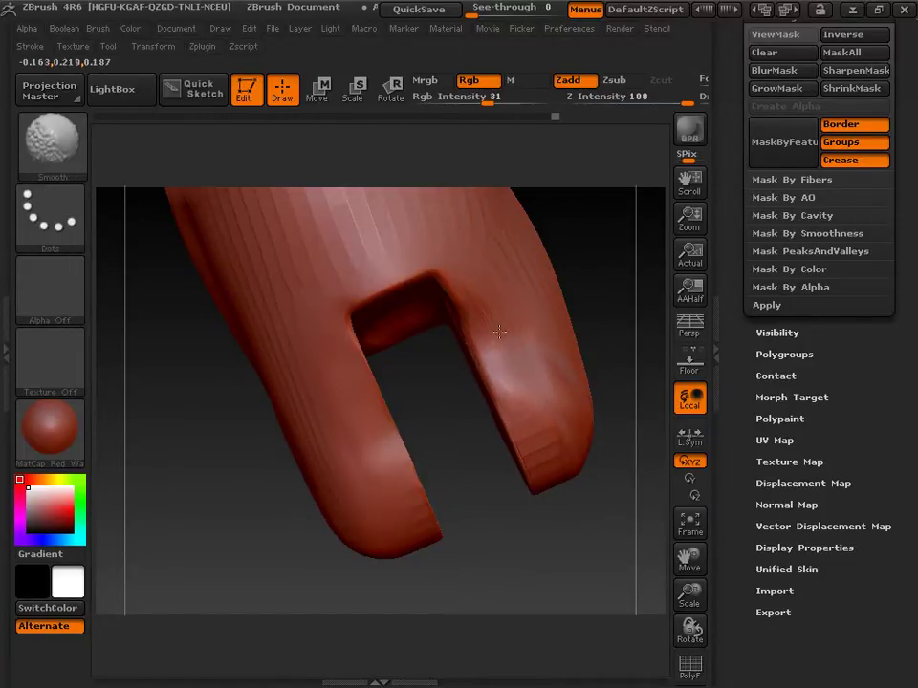
# Step: Trim the rough clay off the prong's inner wall with TrimAdaptive, redo the first stroke and smooth the wall
pyautogui.moveTo(608, 307); pyautogui.dragTo(639, 235)
pyautogui.click(50, 142)
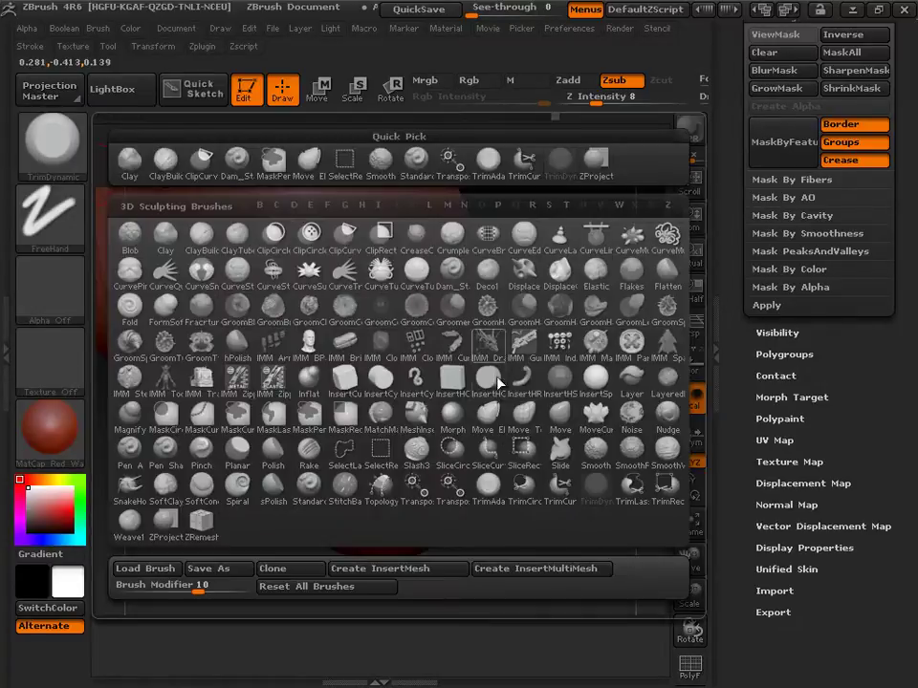
pyautogui.click(489, 475)
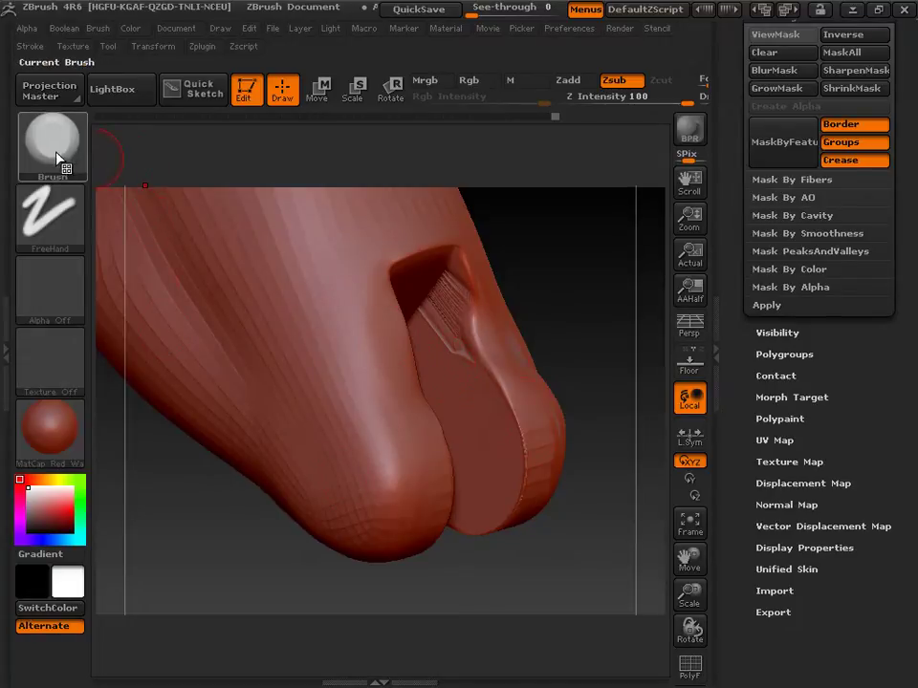
pyautogui.click(54, 119)
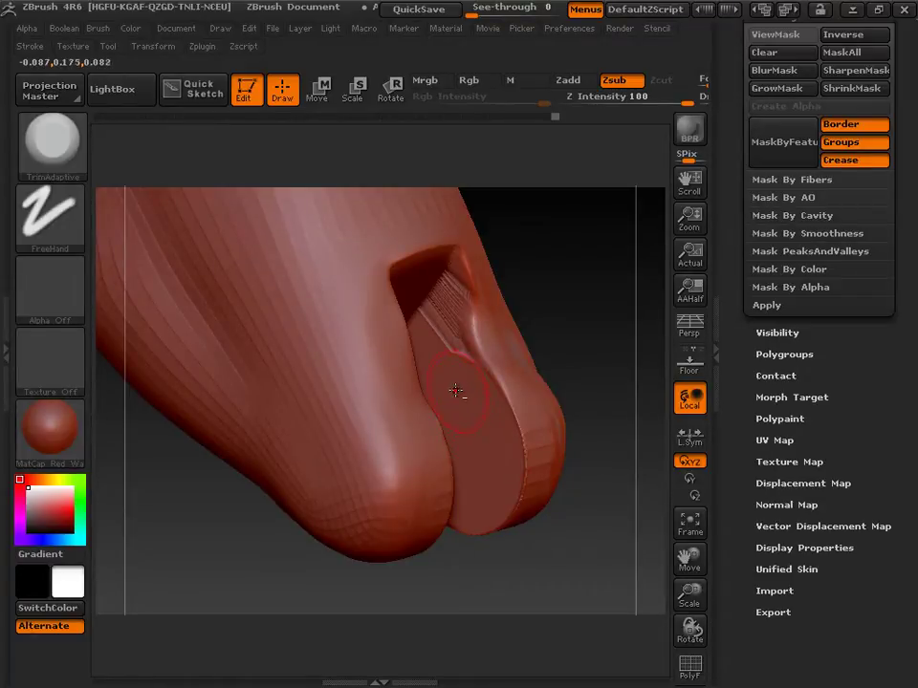
pyautogui.moveTo(451, 375)
pyautogui.mouseDown()
pyautogui.moveTo(444, 295)
pyautogui.moveTo(457, 273)
pyautogui.moveTo(431, 323)
pyautogui.moveTo(455, 371)
pyautogui.moveTo(459, 317)
pyautogui.mouseUp()
pyautogui.hotkey('ctrl', 'z')
pyautogui.moveTo(568, 303)
pyautogui.mouseDown()
pyautogui.moveTo(555, 298)
pyautogui.moveTo(565, 300)
pyautogui.mouseUp()
pyautogui.keyDown('shift'); pyautogui.moveTo(450, 350); pyautogui.dragTo(446, 345); pyautogui.keyUp('shift')
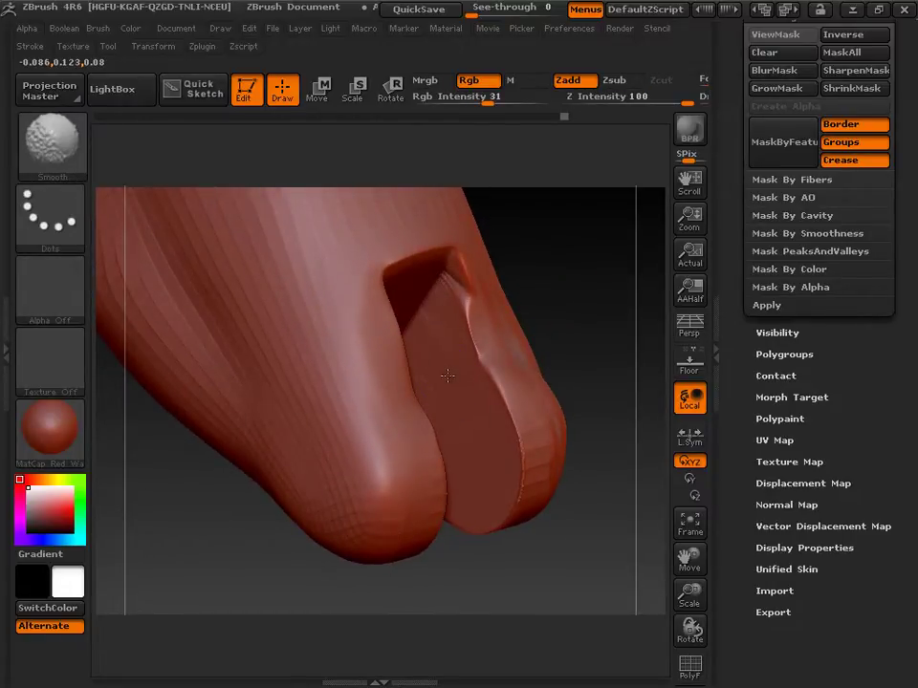
# Step: Try to trim the upper inner wall through to the front edge with TrimAdaptive, and undo the cut
pyautogui.moveTo(532, 324)
pyautogui.mouseDown()
pyautogui.moveTo(580, 278)
pyautogui.moveTo(552, 291)
pyautogui.moveTo(606, 269)
pyautogui.moveTo(602, 285)
pyautogui.moveTo(475, 304)
pyautogui.mouseUp()
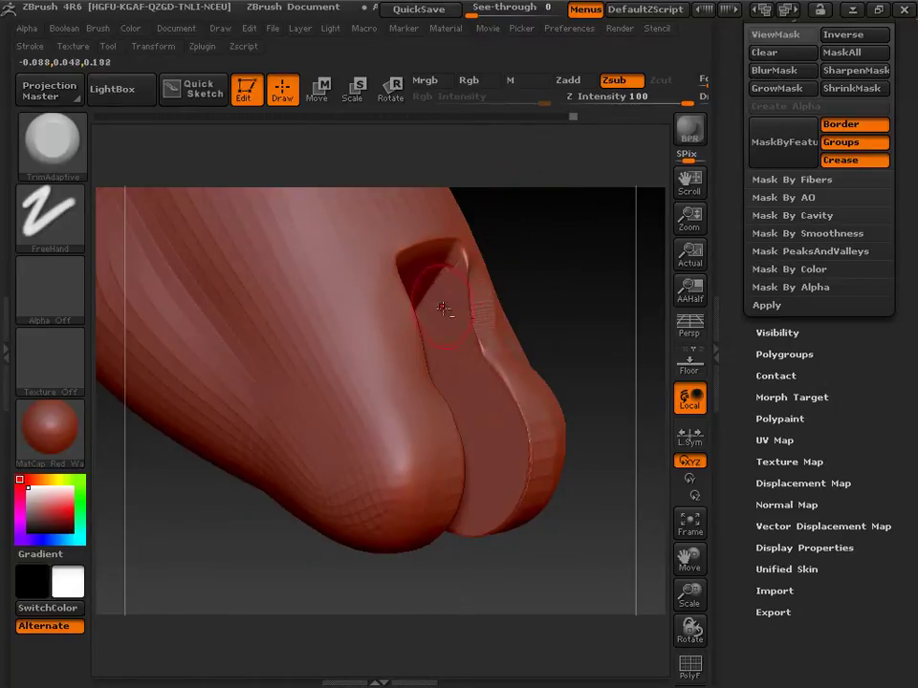
pyautogui.moveTo(577, 221)
pyautogui.mouseDown()
pyautogui.moveTo(538, 260)
pyautogui.moveTo(572, 271)
pyautogui.moveTo(576, 260)
pyautogui.moveTo(542, 323)
pyautogui.mouseUp()
pyautogui.press('ctrl')
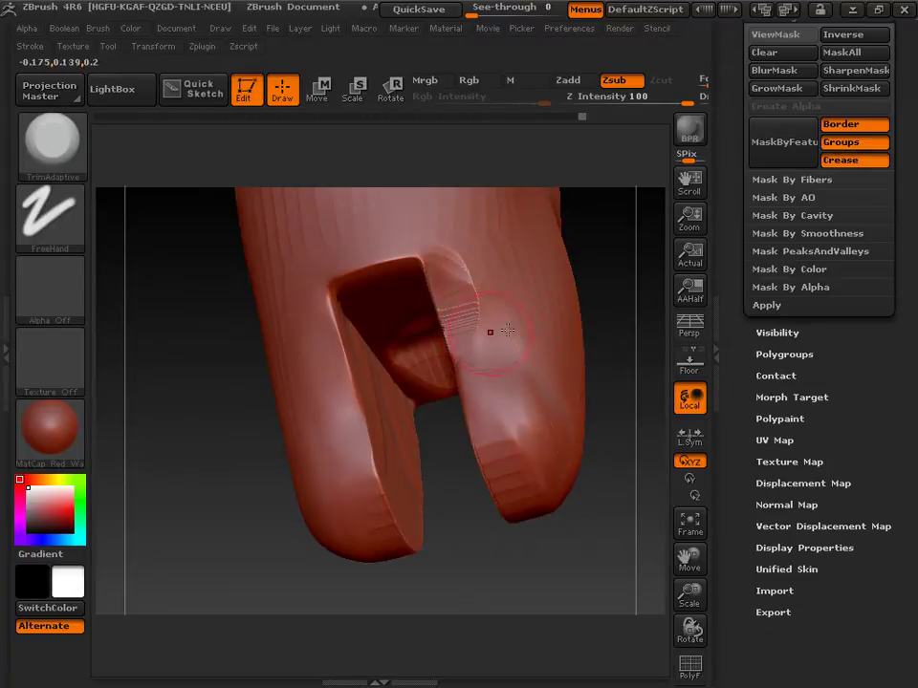
pyautogui.press('ctrl')
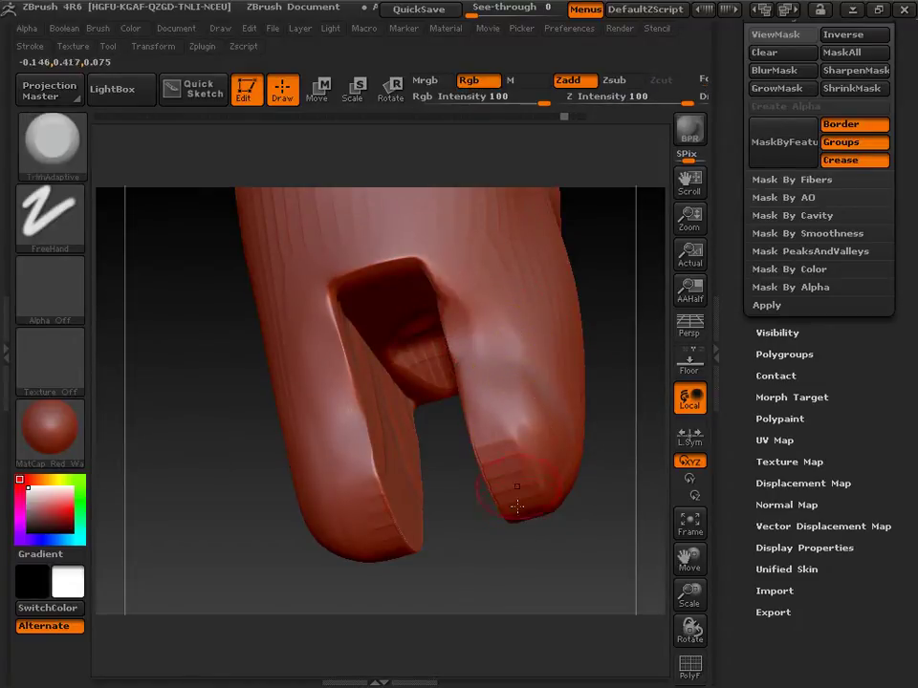
# Step: Retry the TrimAdaptive cuts on the upper inner wall, undoing unwanted ones, until the wall is flush up to the notch corner
pyautogui.moveTo(512, 520)
pyautogui.mouseDown()
pyautogui.moveTo(557, 549)
pyautogui.moveTo(436, 394)
pyautogui.mouseUp()
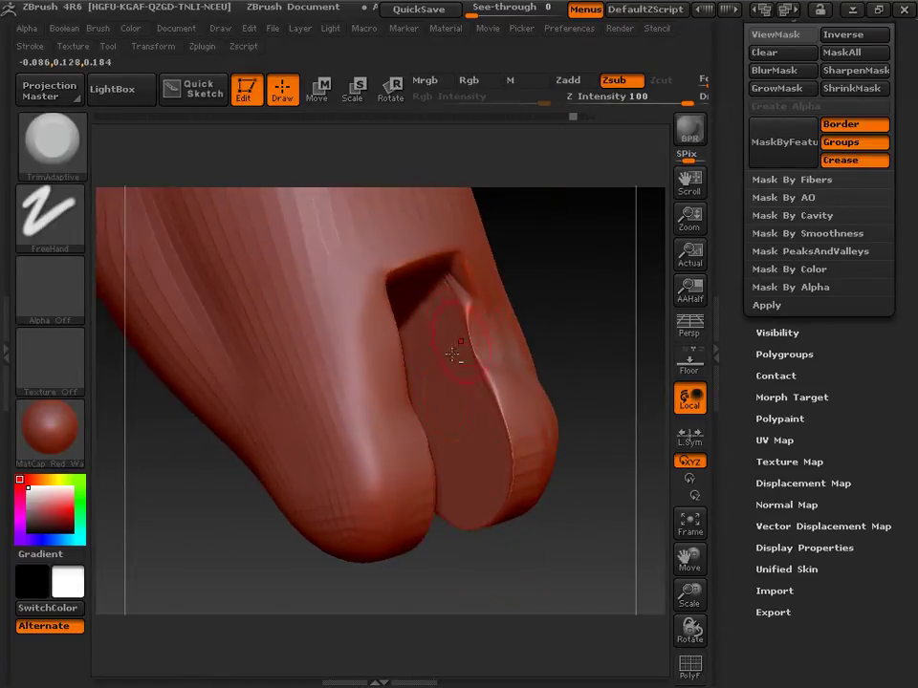
pyautogui.press('ctrl')
pyautogui.press('ctrl')
pyautogui.moveTo(596, 340); pyautogui.dragTo(526, 319)
pyautogui.press('ctrl')
pyautogui.keyDown('ctrl'); pyautogui.moveTo(606, 271); pyautogui.dragTo(616, 452); pyautogui.keyUp('ctrl')
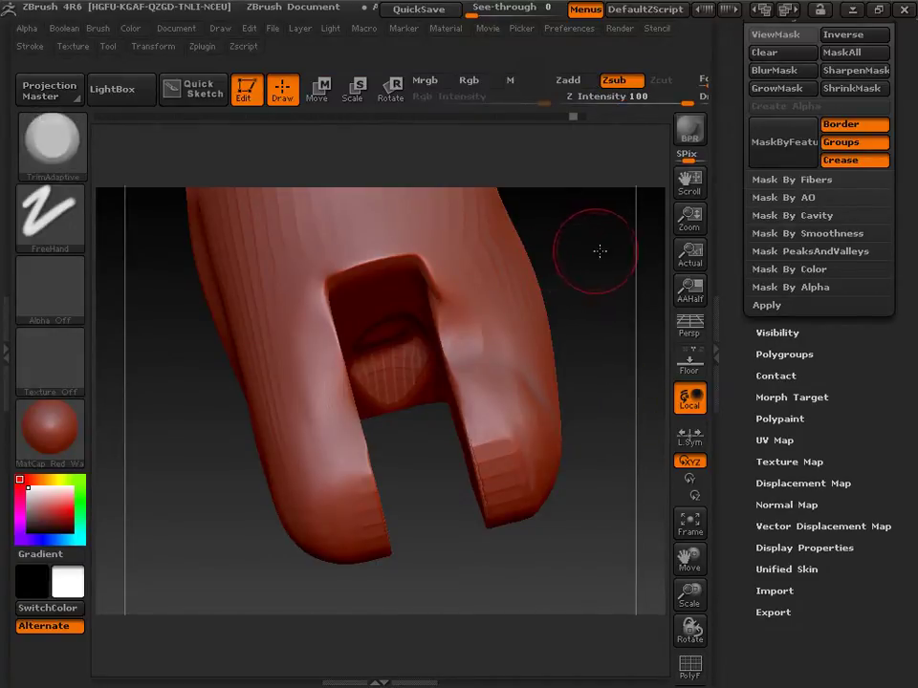
pyautogui.moveTo(599, 250)
pyautogui.mouseDown()
pyautogui.moveTo(637, 238)
pyautogui.moveTo(569, 278)
pyautogui.mouseUp()
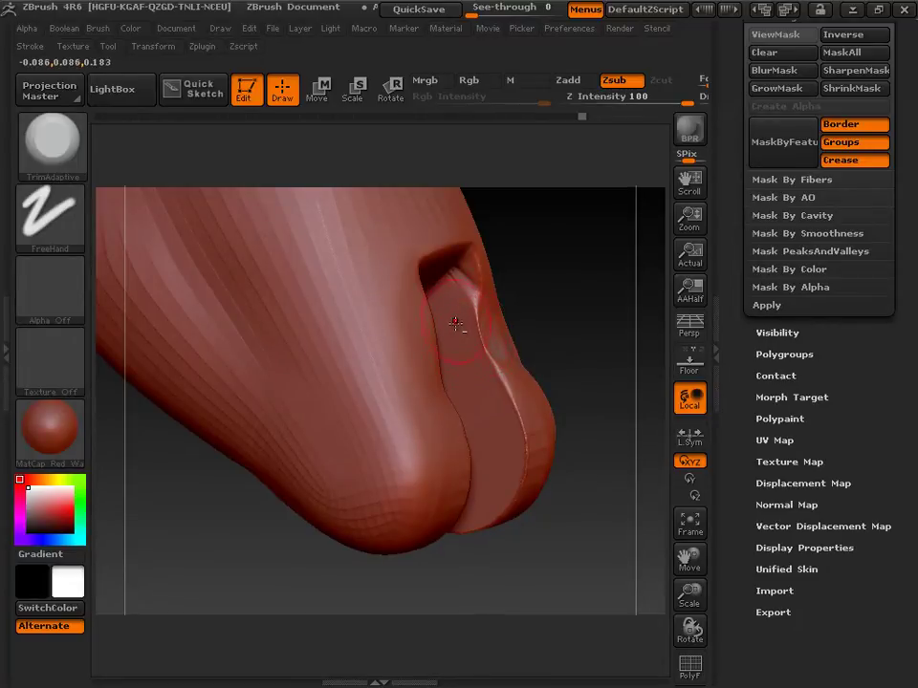
pyautogui.moveTo(558, 291); pyautogui.dragTo(478, 320)
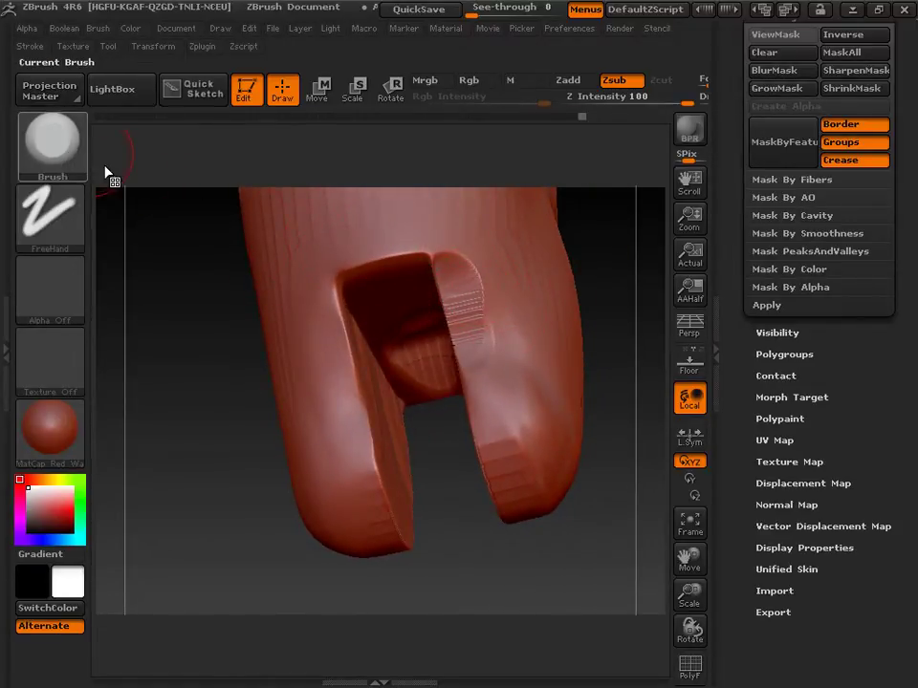
# Step: Fill the ridged cut along the front edge beside the notch corner with ClayBuildup and level it with TrimDynamic
pyautogui.click(76, 134)
pyautogui.click(157, 178)
pyautogui.moveTo(460, 293)
pyautogui.mouseDown()
pyautogui.moveTo(475, 334)
pyautogui.moveTo(463, 321)
pyautogui.moveTo(471, 298)
pyautogui.moveTo(479, 327)
pyautogui.moveTo(450, 275)
pyautogui.moveTo(481, 316)
pyautogui.mouseUp()
pyautogui.click(53, 144)
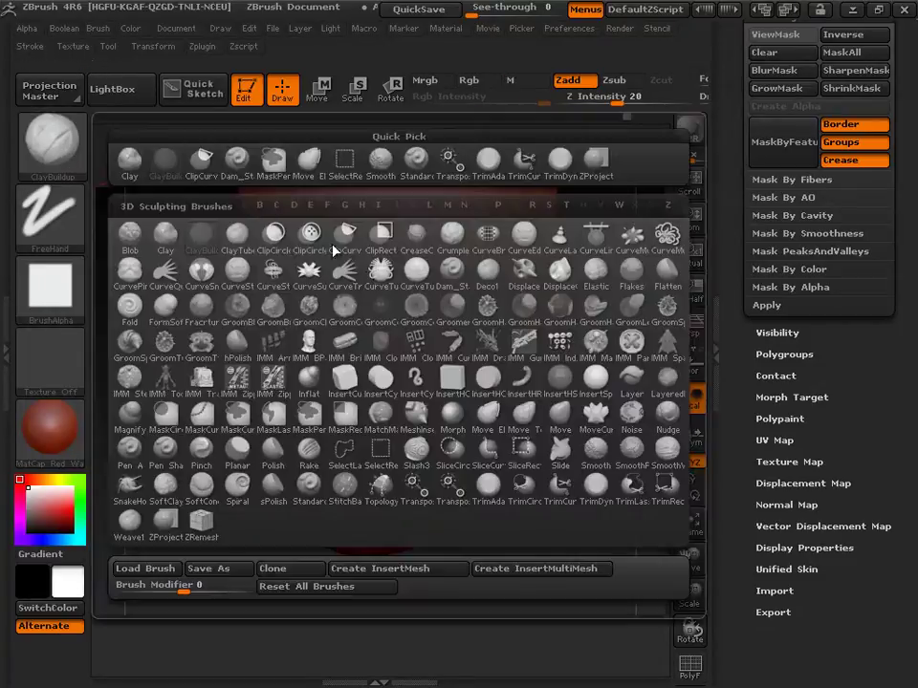
pyautogui.click(473, 367)
pyautogui.moveTo(461, 261); pyautogui.dragTo(480, 301)
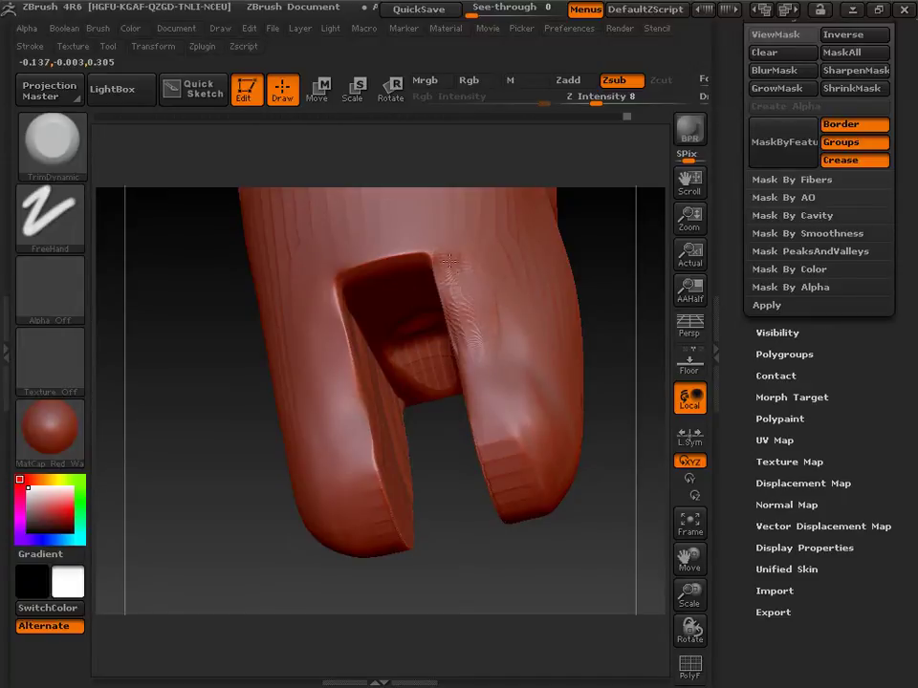
# Step: Smooth the upper inner wall and blend the filled front edge into the prong's front surface
pyautogui.moveTo(513, 615); pyautogui.dragTo(564, 595)
pyautogui.press('shift')
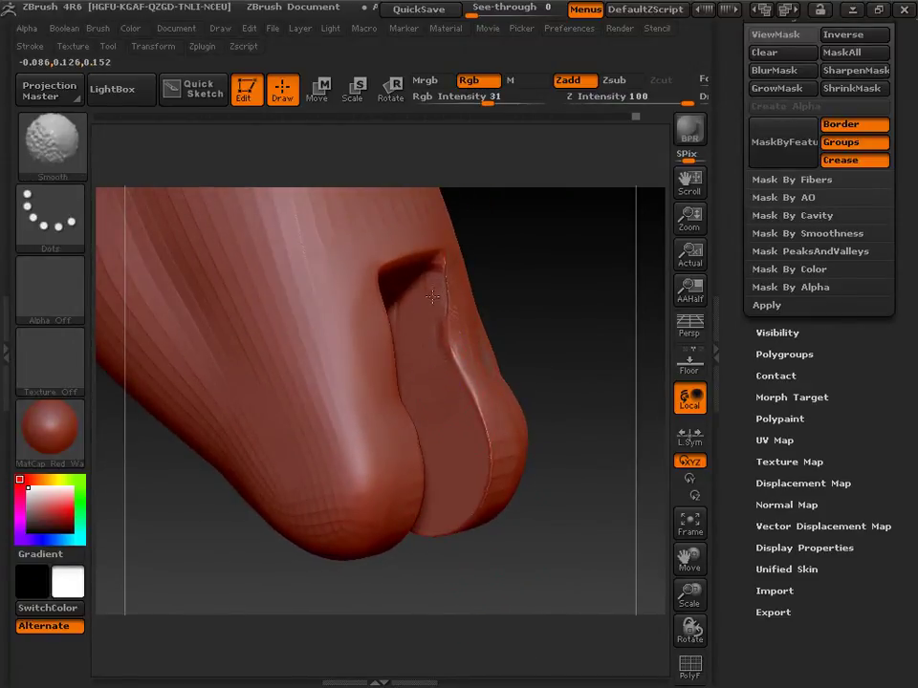
pyautogui.moveTo(587, 334); pyautogui.dragTo(464, 318)
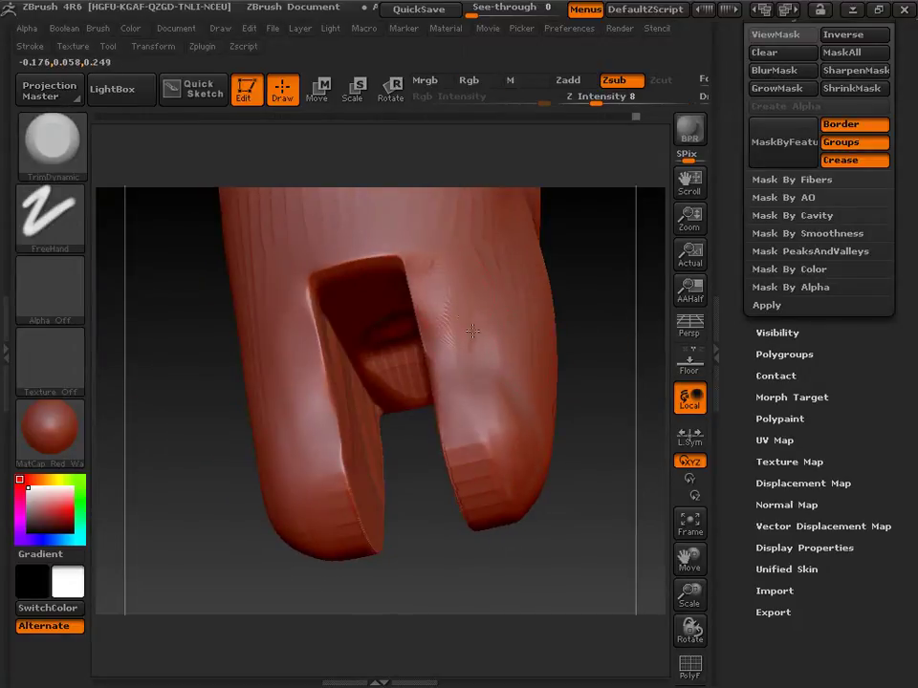
pyautogui.press('shift')
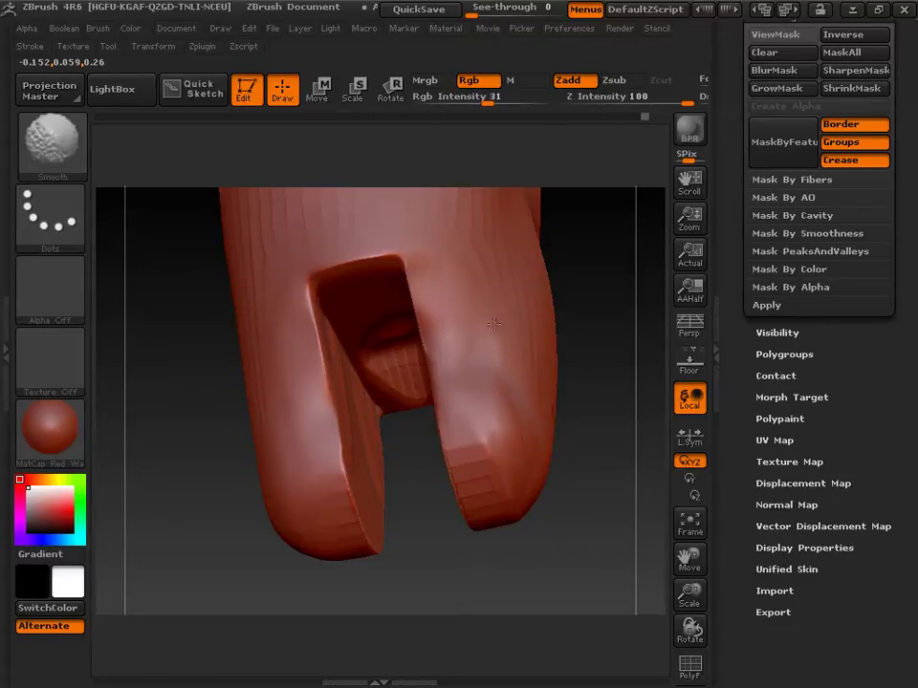
pyautogui.moveTo(492, 325)
pyautogui.keyDown('shift'); pyautogui.mouseDown()
pyautogui.moveTo(453, 312)
pyautogui.moveTo(439, 334)
pyautogui.mouseUp(); pyautogui.keyUp('shift')
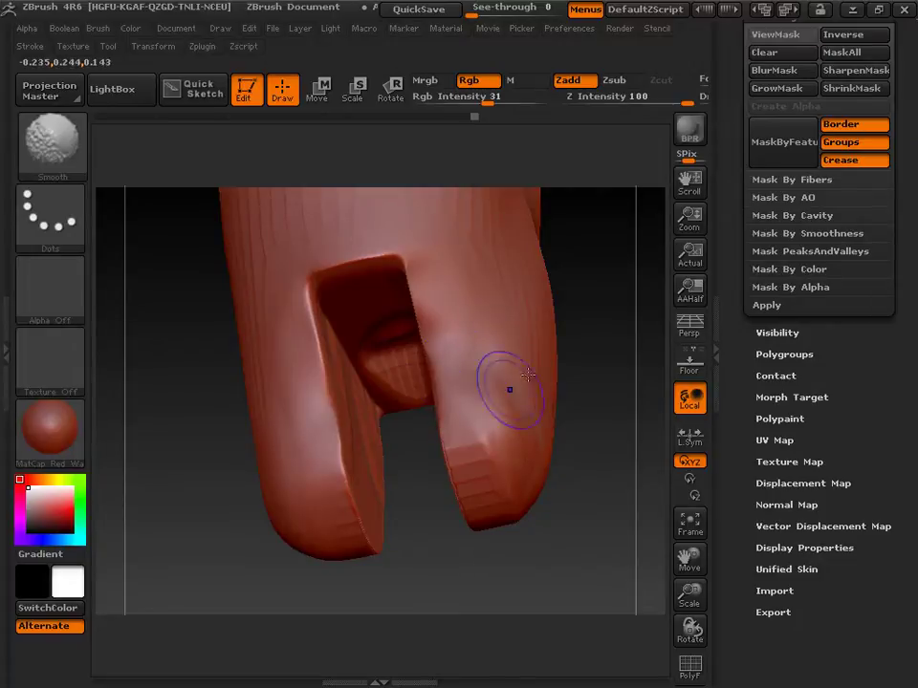
# Step: Smooth the outer side of the prong and the arm surface above it
pyautogui.moveTo(595, 430)
pyautogui.mouseDown()
pyautogui.moveTo(576, 457)
pyautogui.moveTo(584, 465)
pyautogui.moveTo(579, 457)
pyautogui.mouseUp()
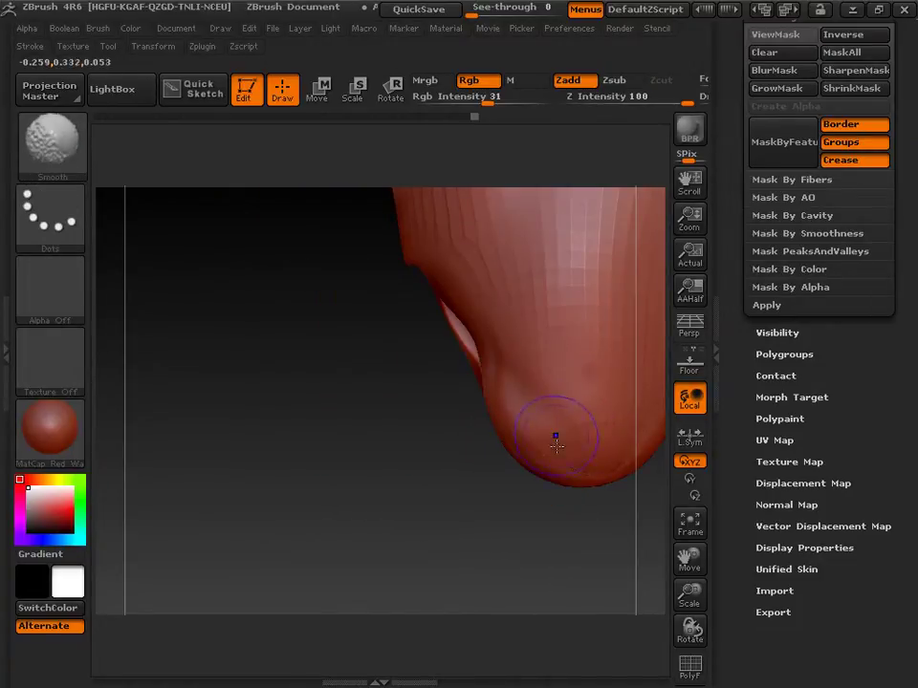
pyautogui.moveTo(691, 558); pyautogui.dragTo(501, 680)
pyautogui.moveTo(583, 486); pyautogui.dragTo(447, 482)
pyautogui.press('shift')
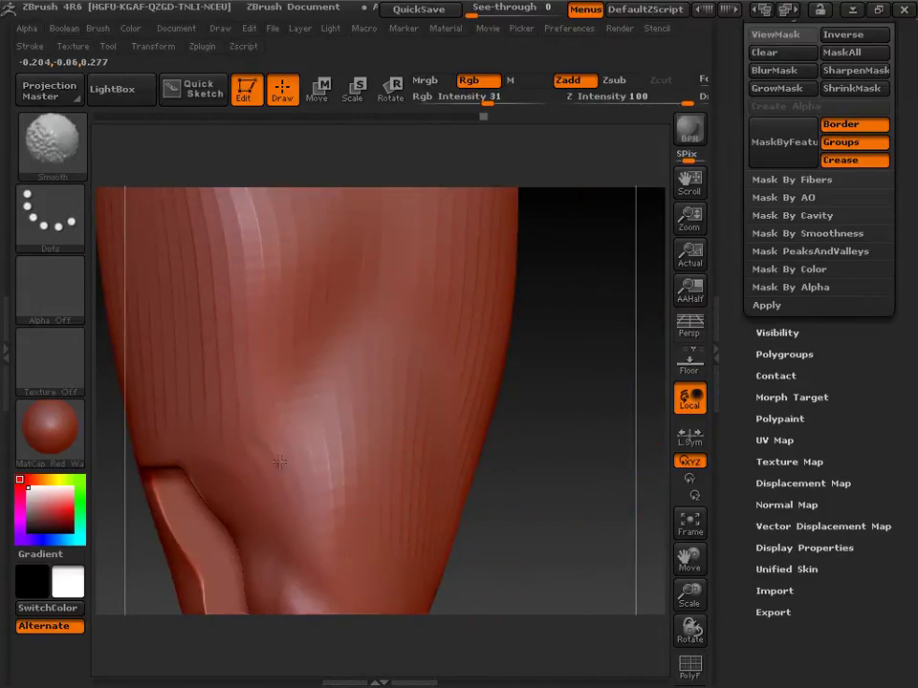
# Step: Hide the upper portion of the arm with the SelectRect selection brush, leaving only the elbow end visible
pyautogui.moveTo(687, 593)
pyautogui.mouseDown()
pyautogui.moveTo(690, 600)
pyautogui.moveTo(522, 448)
pyautogui.mouseUp()
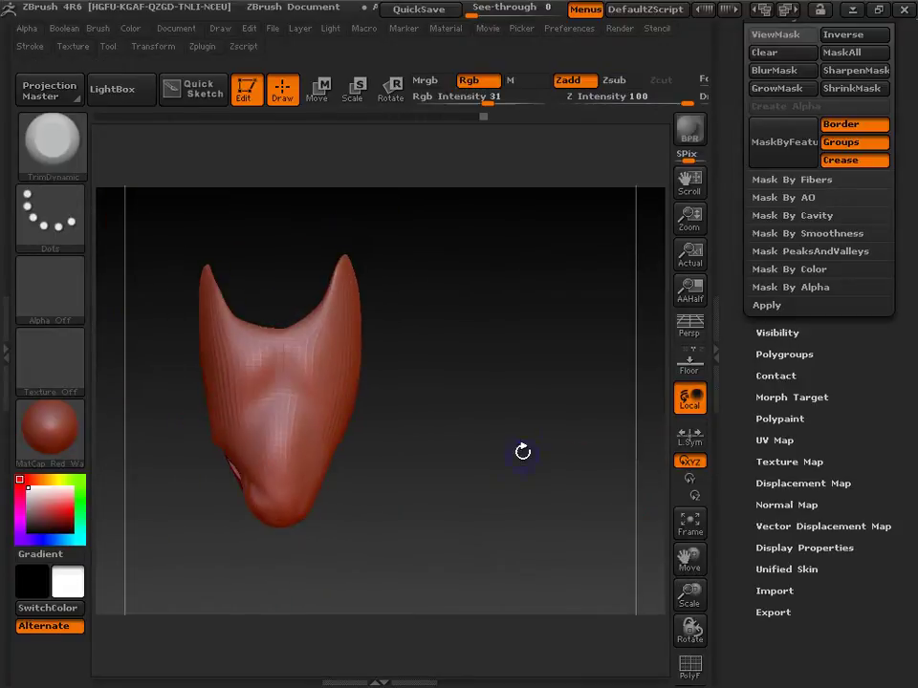
pyautogui.click(84, 176)
pyautogui.click(380, 455)
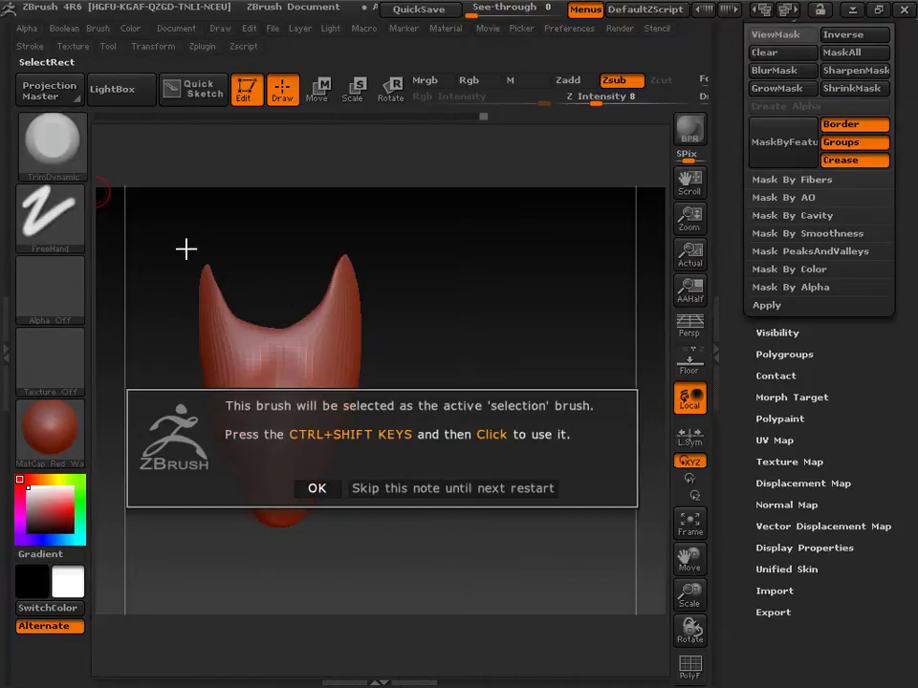
pyautogui.click(315, 487)
pyautogui.keyDown('ctrl'); pyautogui.keyDown('shift'); pyautogui.moveTo(157, 227); pyautogui.dragTo(426, 396); pyautogui.keyUp('shift'); pyautogui.keyUp('ctrl')
pyautogui.keyDown('ctrl'); pyautogui.keyDown('shift'); pyautogui.click(391, 355); pyautogui.keyUp('shift'); pyautogui.keyUp('ctrl')
pyautogui.keyDown('ctrl'); pyautogui.keyDown('alt'); pyautogui.keyDown('shift'); pyautogui.moveTo(152, 220); pyautogui.dragTo(402, 410); pyautogui.keyUp('shift'); pyautogui.keyUp('alt'); pyautogui.keyUp('ctrl')
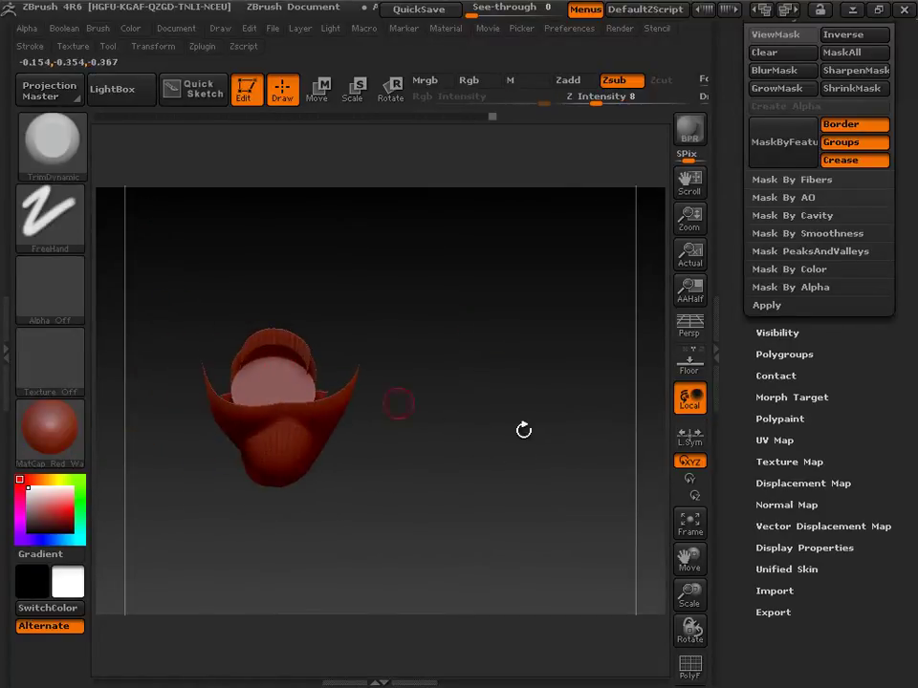
# Step: Turn on double-sided display, inspect the arm's hollow interior around the slot from above, and restore the hidden upper portion
pyautogui.click(788, 548)
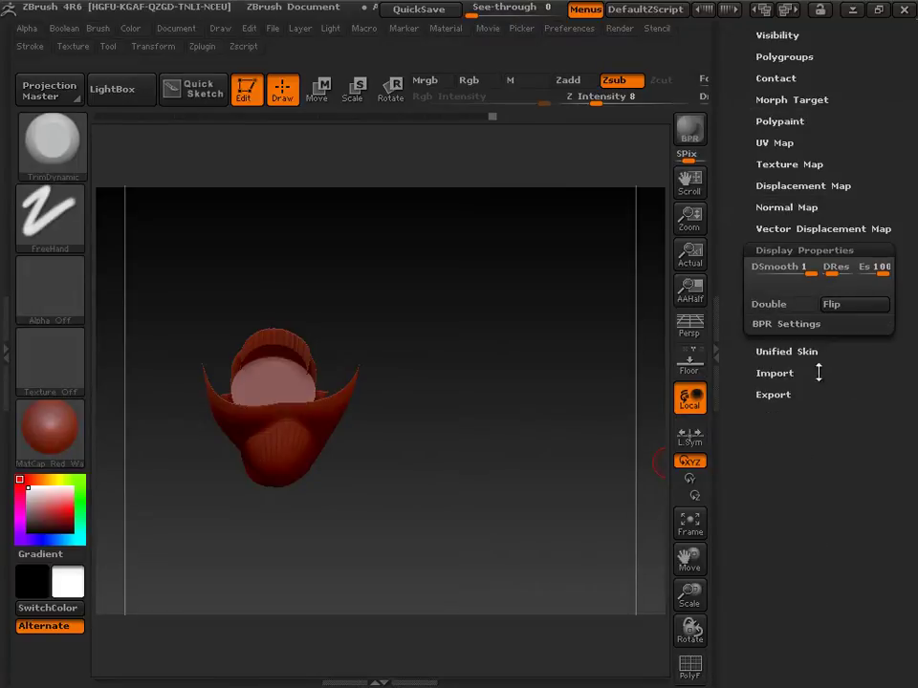
pyautogui.click(790, 306)
pyautogui.moveTo(573, 402); pyautogui.dragTo(373, 404)
pyautogui.moveTo(691, 595); pyautogui.dragTo(690, 674)
pyautogui.moveTo(699, 561); pyautogui.dragTo(875, 587)
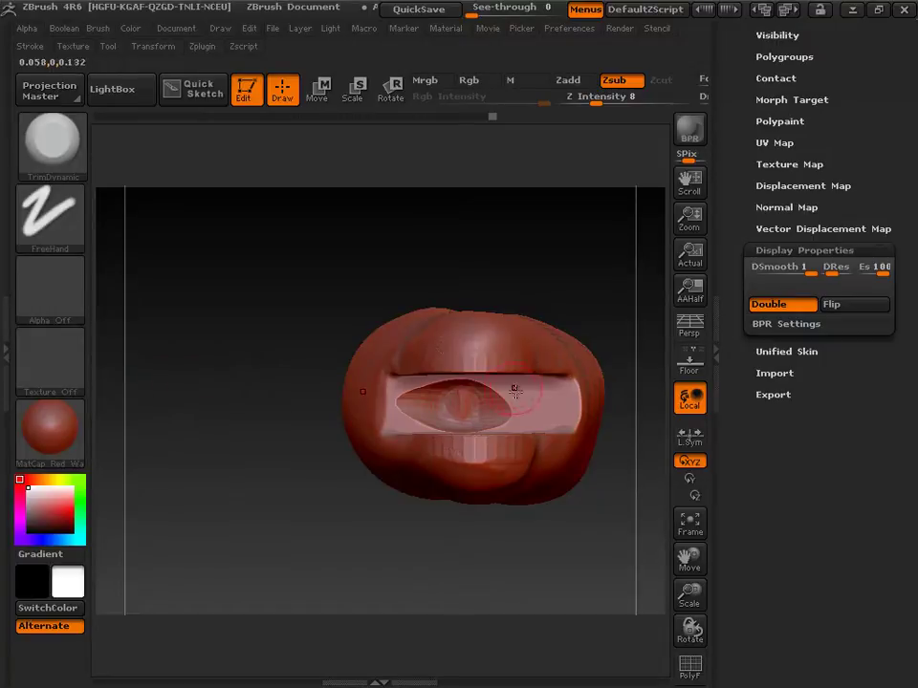
pyautogui.keyDown('ctrl'); pyautogui.keyDown('shift'); pyautogui.click(320, 358); pyautogui.keyUp('shift'); pyautogui.keyUp('ctrl')
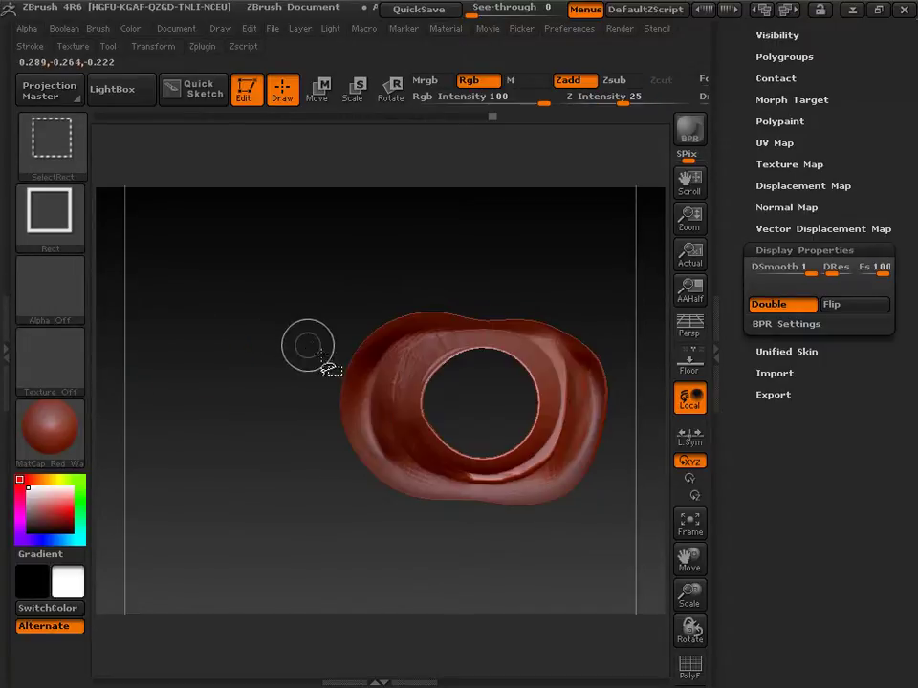
# Step: Flatten the floor of the elbow slot with the TrimAdaptive brush, removing the eye-shaped recess
pyautogui.keyDown('ctrl'); pyautogui.keyDown('shift'); pyautogui.click(209, 429); pyautogui.keyUp('shift'); pyautogui.keyUp('ctrl')
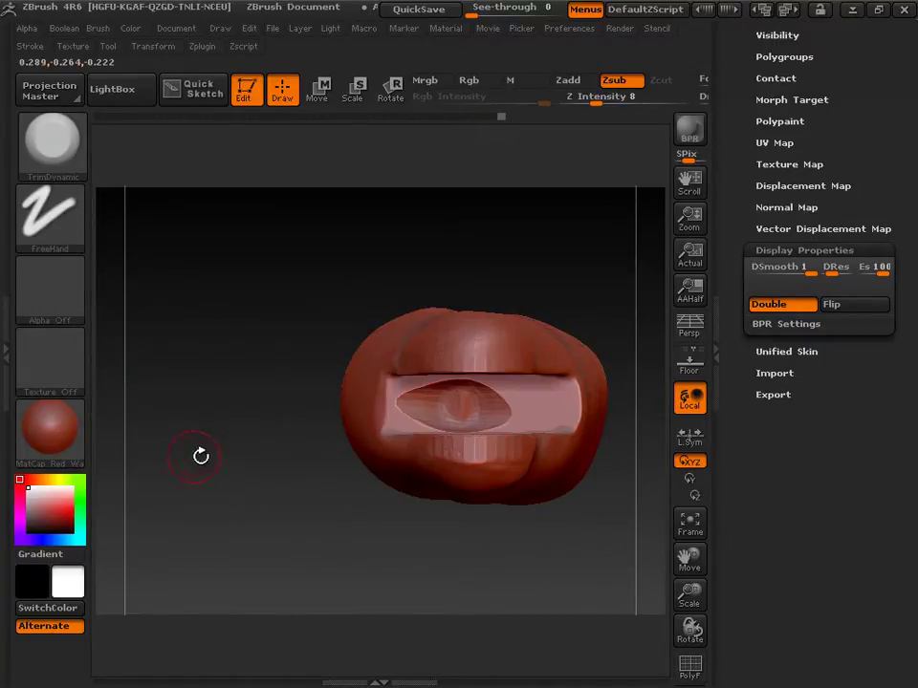
pyautogui.moveTo(201, 456); pyautogui.dragTo(370, 476)
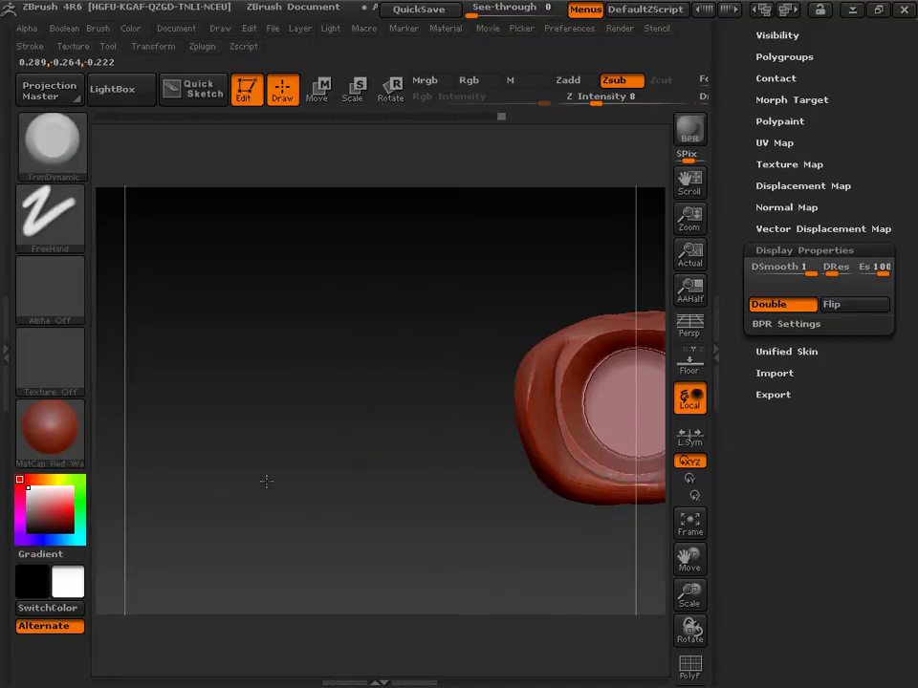
pyautogui.keyDown('shift'); pyautogui.moveTo(224, 482); pyautogui.dragTo(188, 477); pyautogui.keyUp('shift')
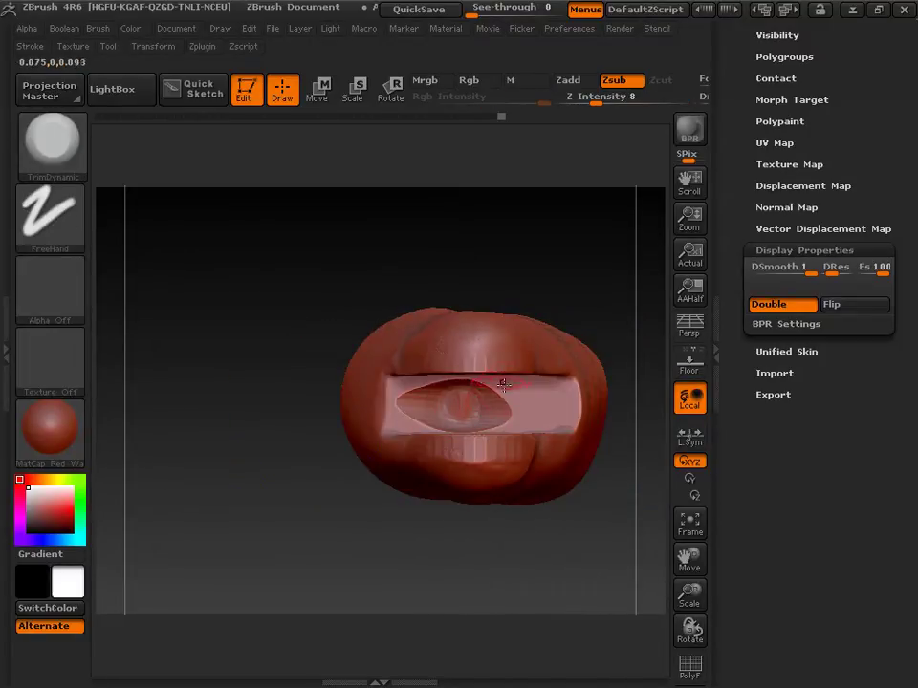
pyautogui.click(53, 143)
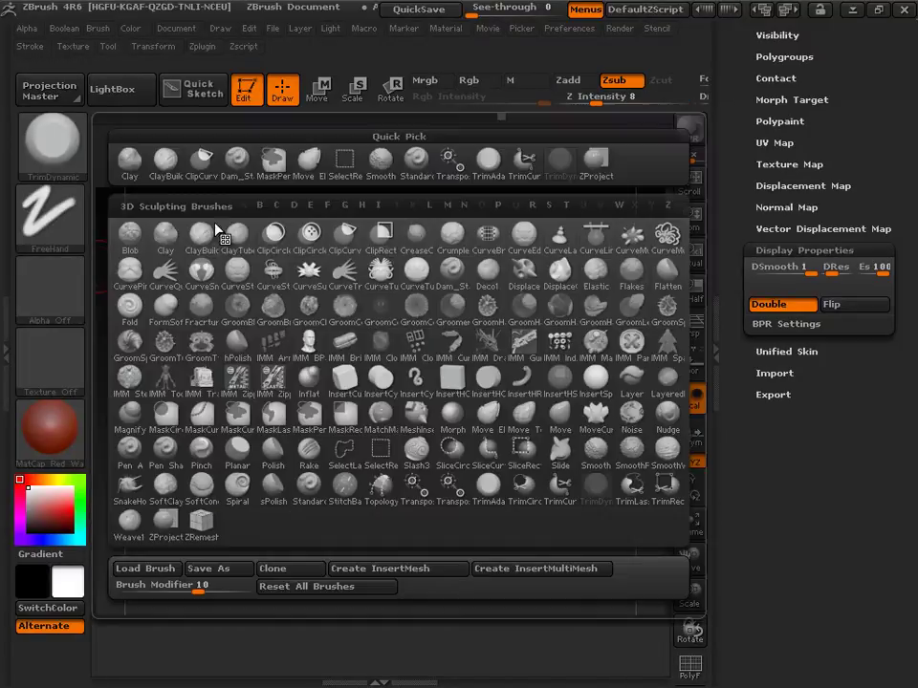
pyautogui.click(491, 494)
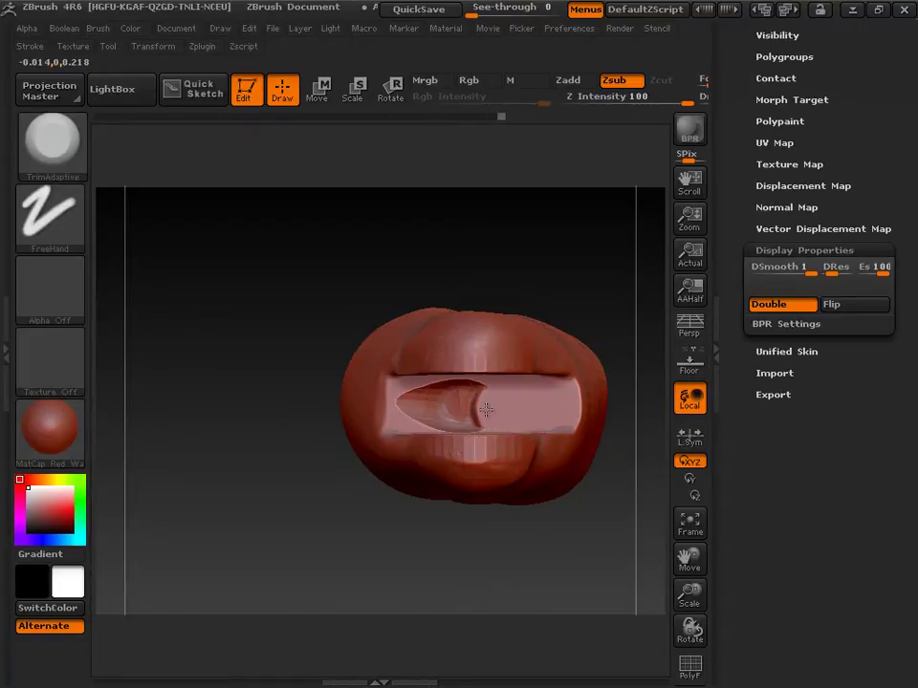
pyautogui.moveTo(484, 409); pyautogui.dragTo(427, 402)
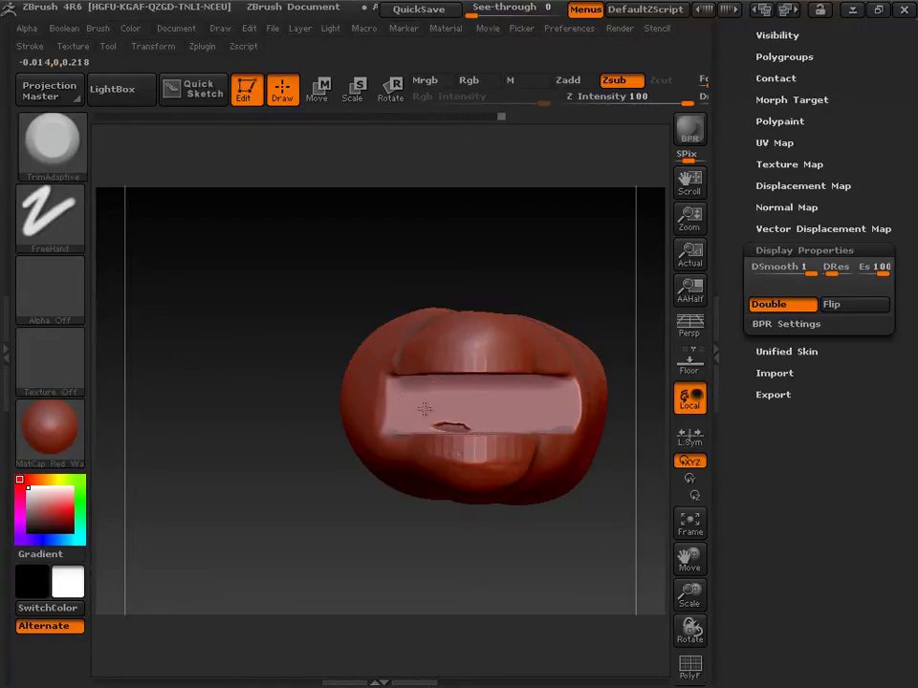
pyautogui.moveTo(255, 464)
pyautogui.mouseDown()
pyautogui.moveTo(281, 498)
pyautogui.moveTo(257, 486)
pyautogui.mouseUp()
pyautogui.moveTo(297, 533)
pyautogui.mouseDown()
pyautogui.moveTo(297, 549)
pyautogui.moveTo(260, 554)
pyautogui.moveTo(295, 546)
pyautogui.mouseUp()
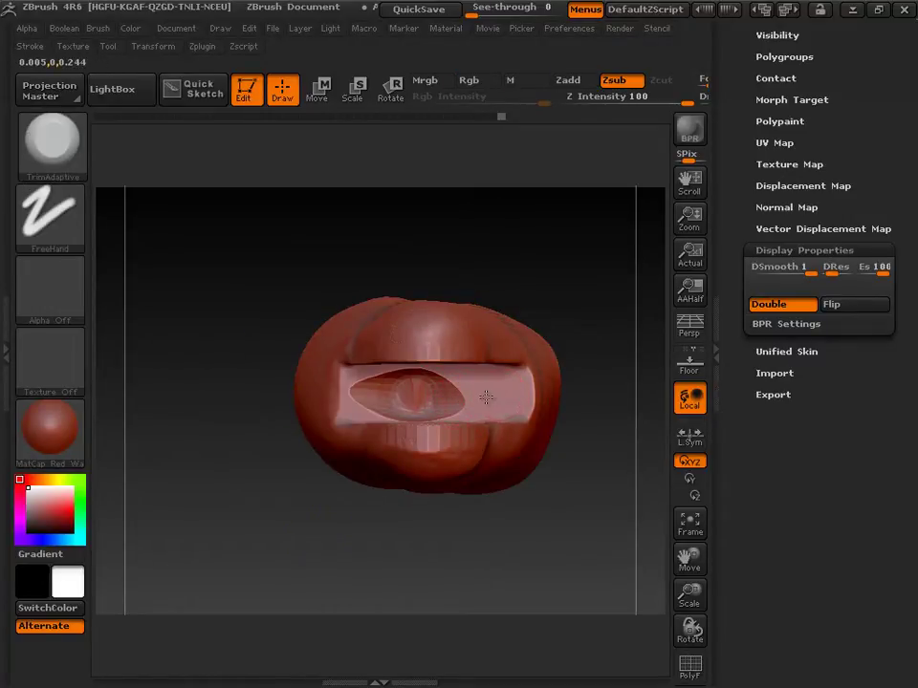
pyautogui.moveTo(450, 398); pyautogui.dragTo(379, 397)
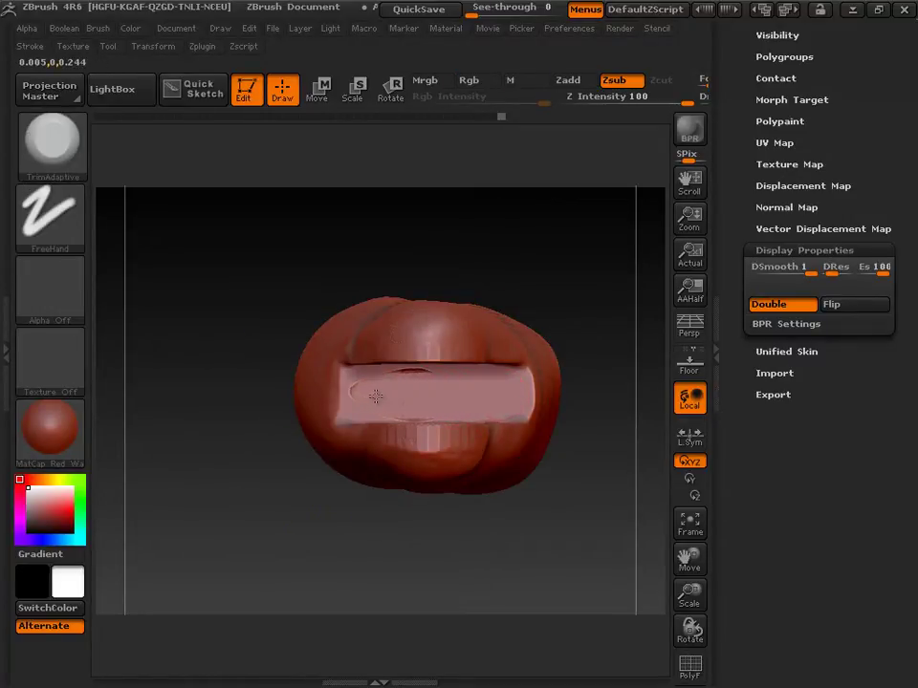
pyautogui.moveTo(623, 280); pyautogui.dragTo(596, 369)
# Step: Make the BICEP4 forearm subtool active, turn off transparency, and examine how its hinge fits the upper arm
pyautogui.moveTo(265, 552); pyautogui.dragTo(500, 427)
pyautogui.moveTo(748, 247); pyautogui.dragTo(734, 502)
pyautogui.click(772, 578)
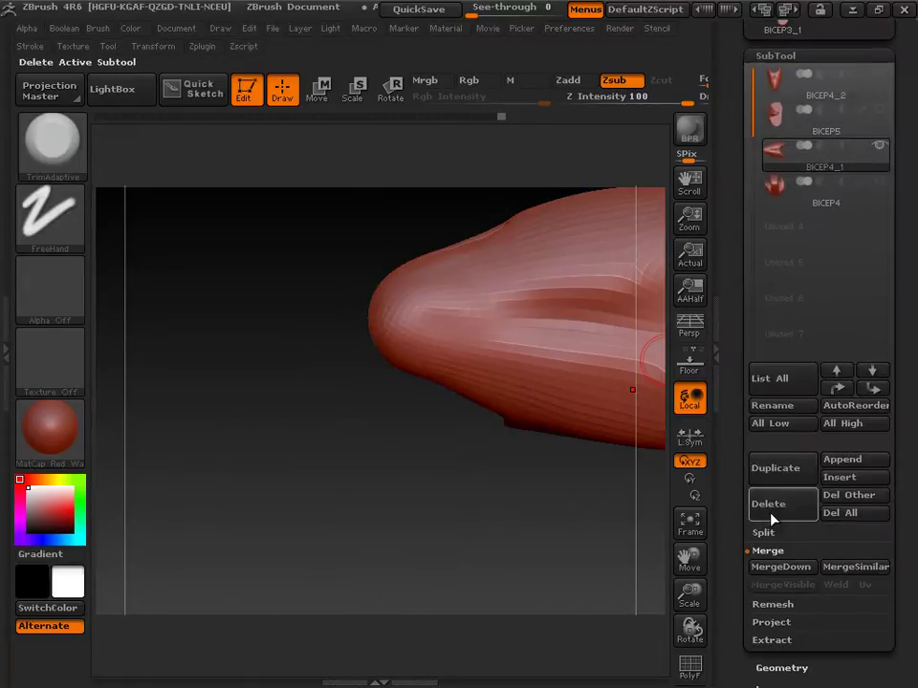
pyautogui.click(786, 199)
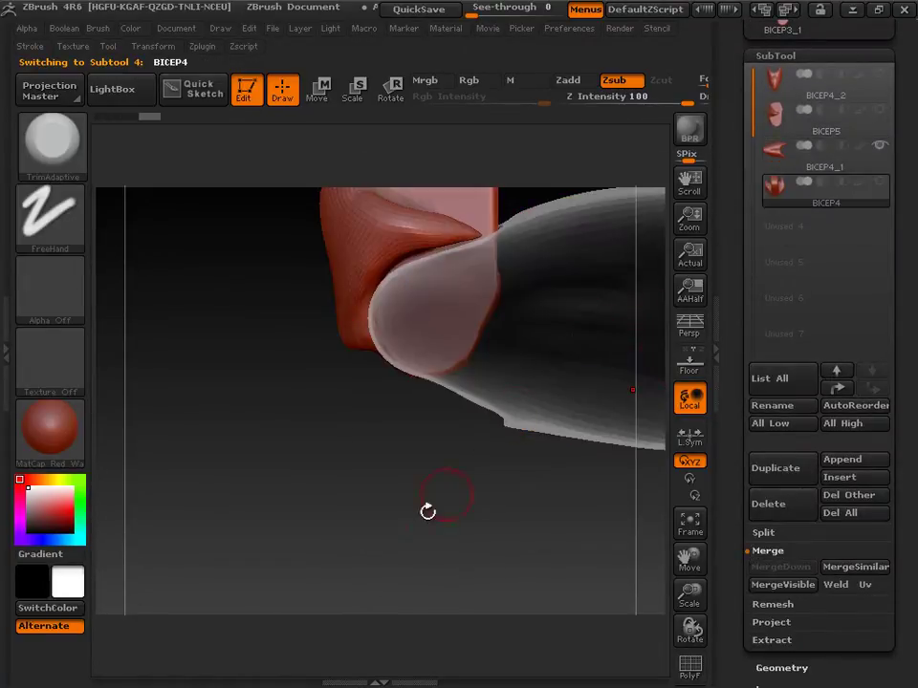
pyautogui.moveTo(408, 503); pyautogui.dragTo(260, 504)
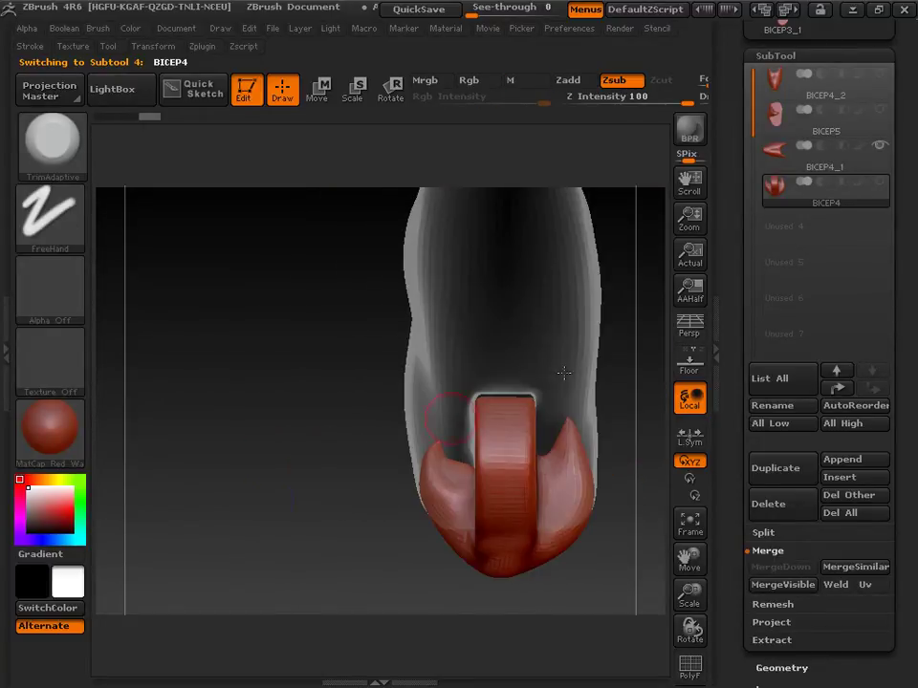
pyautogui.moveTo(639, 373); pyautogui.dragTo(655, 334)
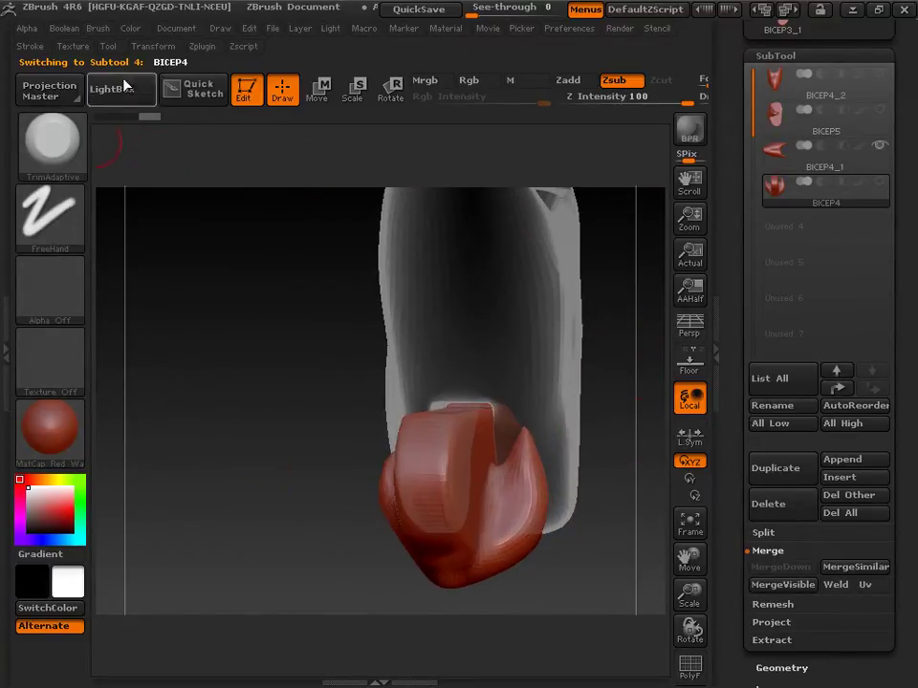
pyautogui.click(153, 46)
pyautogui.click(283, 373)
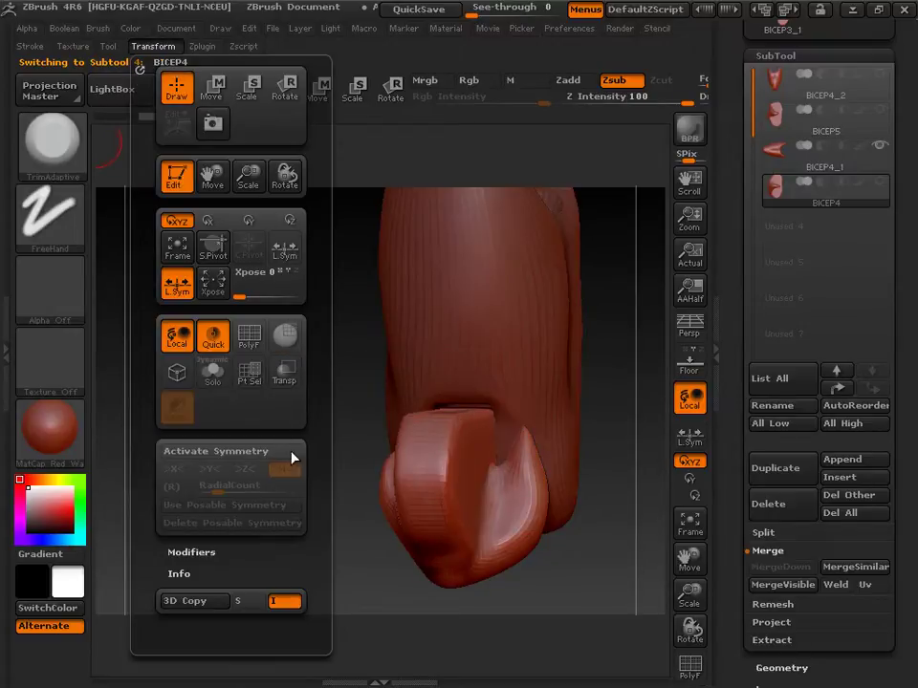
pyautogui.moveTo(357, 392)
pyautogui.mouseDown()
pyautogui.moveTo(386, 404)
pyautogui.moveTo(362, 418)
pyautogui.moveTo(367, 395)
pyautogui.moveTo(344, 401)
pyautogui.moveTo(590, 434)
pyautogui.moveTo(522, 438)
pyautogui.moveTo(607, 437)
pyautogui.mouseUp()
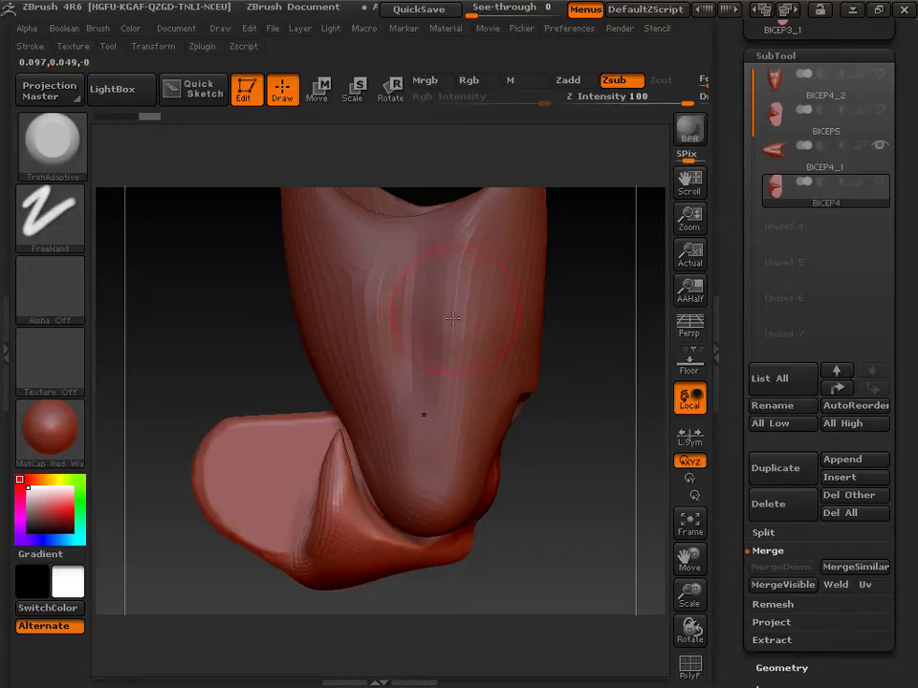
# Step: Make the BICEP4_1 upper arm active and smooth the ridges on its side and the surface above the slot
pyautogui.press('shift')
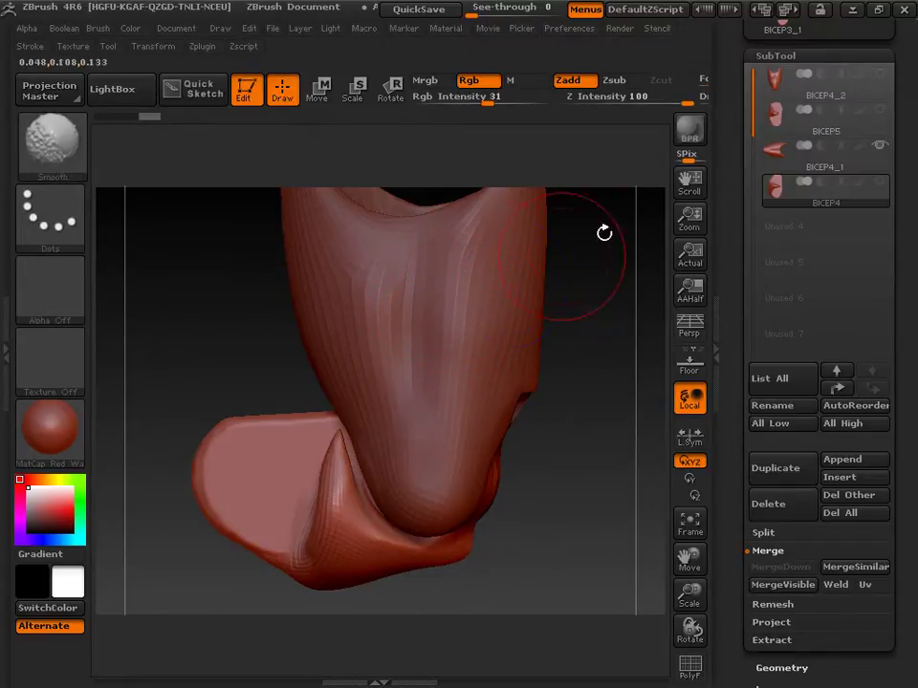
pyautogui.keyDown('shift'); pyautogui.moveTo(500, 286); pyautogui.dragTo(507, 287); pyautogui.keyUp('shift')
pyautogui.click(776, 165)
pyautogui.press('shift')
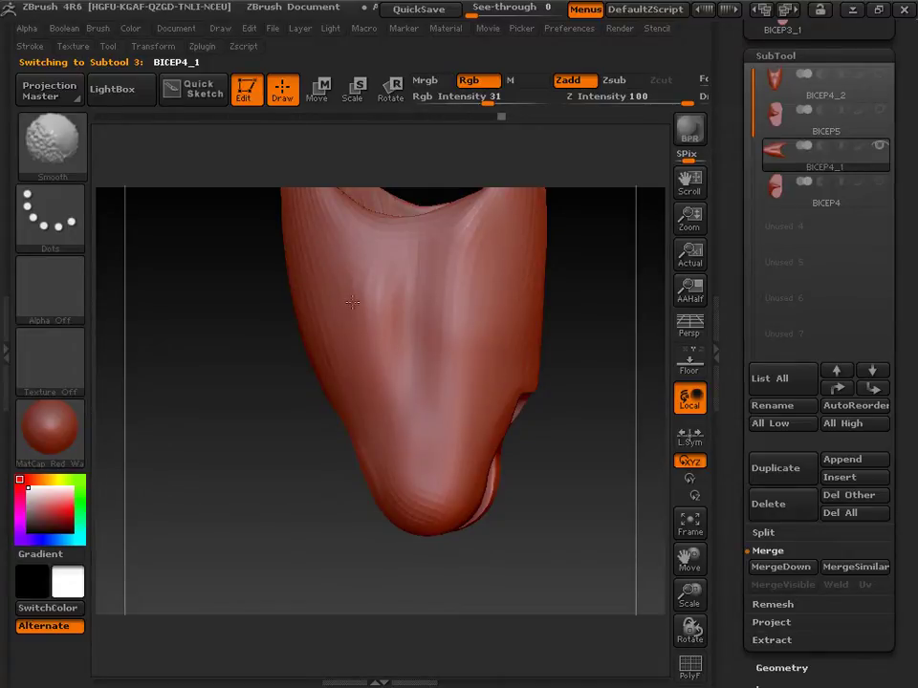
pyautogui.moveTo(590, 328); pyautogui.dragTo(560, 341)
pyautogui.press('shift')
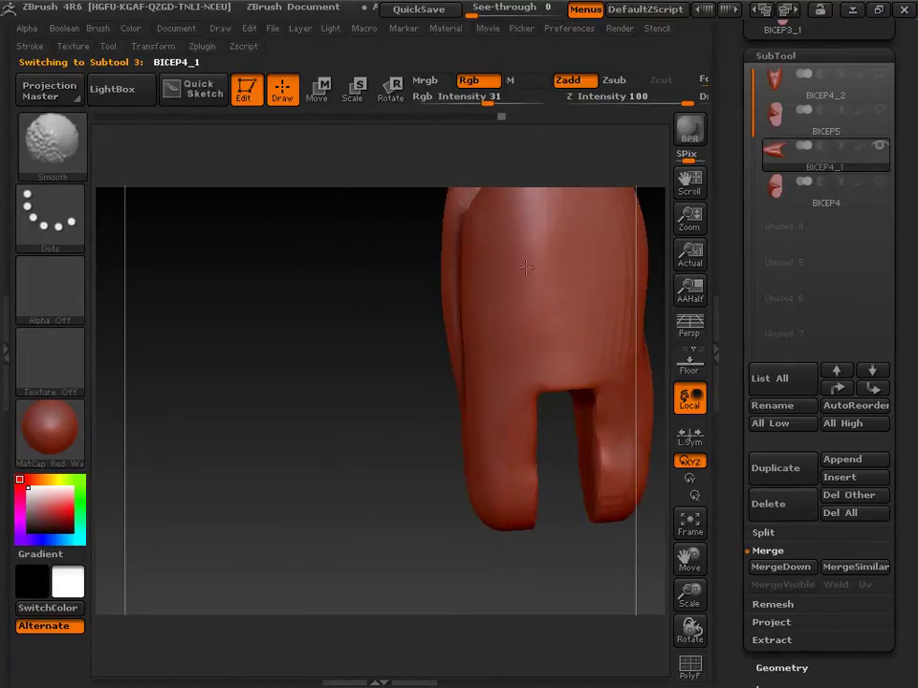
# Step: Smooth the vertical ridges along the arm's outer edge above the prongs and around its opposite side
pyautogui.moveTo(689, 558); pyautogui.dragTo(579, 592)
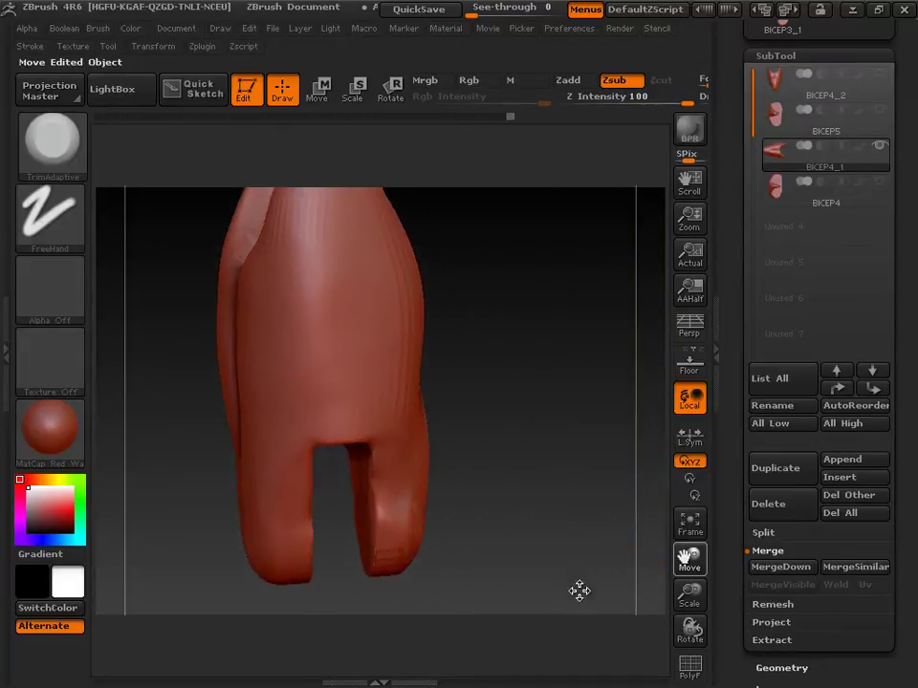
pyautogui.moveTo(575, 517); pyautogui.dragTo(510, 435)
pyautogui.press('shift')
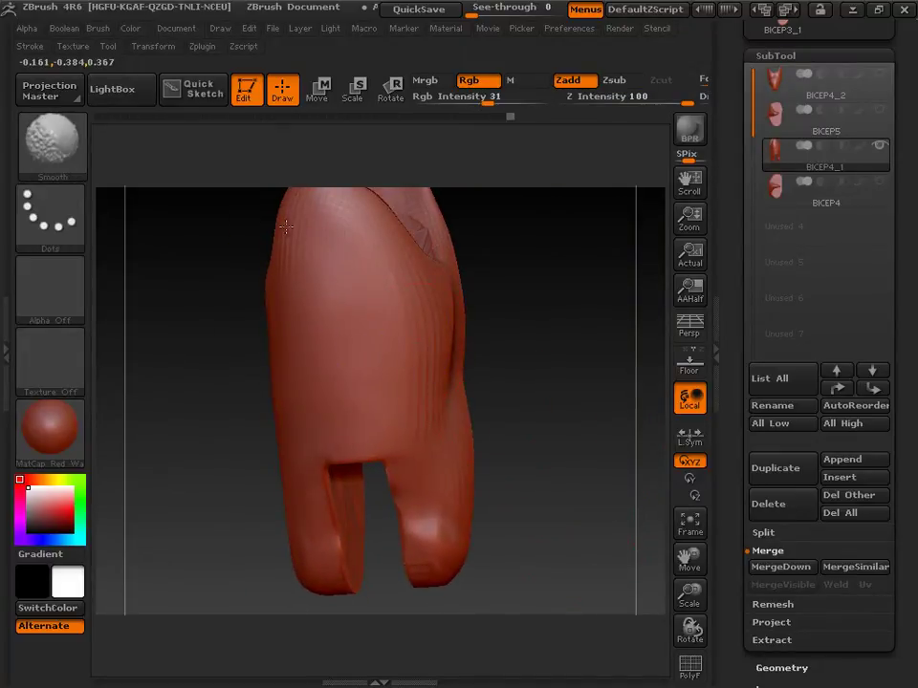
pyautogui.moveTo(583, 368); pyautogui.dragTo(507, 368)
pyautogui.keyDown('shift'); pyautogui.moveTo(502, 368); pyautogui.dragTo(473, 348); pyautogui.keyUp('shift')
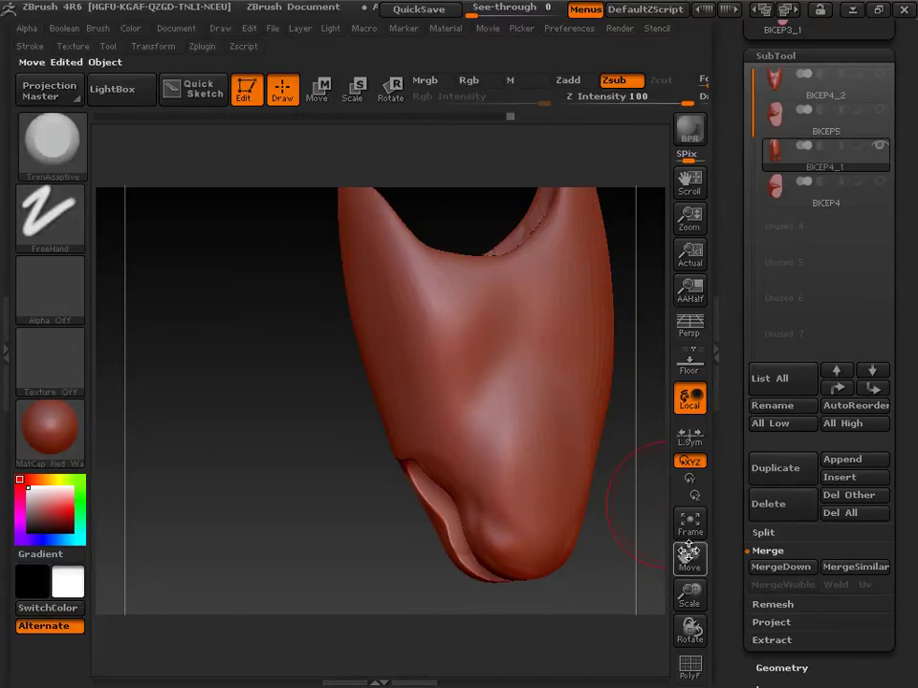
# Step: Smooth the arm's surface between the upper cutout and the elbow slot
pyautogui.moveTo(660, 502)
pyautogui.mouseDown()
pyautogui.moveTo(615, 553)
pyautogui.moveTo(604, 502)
pyautogui.moveTo(529, 459)
pyautogui.moveTo(545, 412)
pyautogui.moveTo(446, 378)
pyautogui.moveTo(443, 358)
pyautogui.mouseUp()
pyautogui.press('shift')
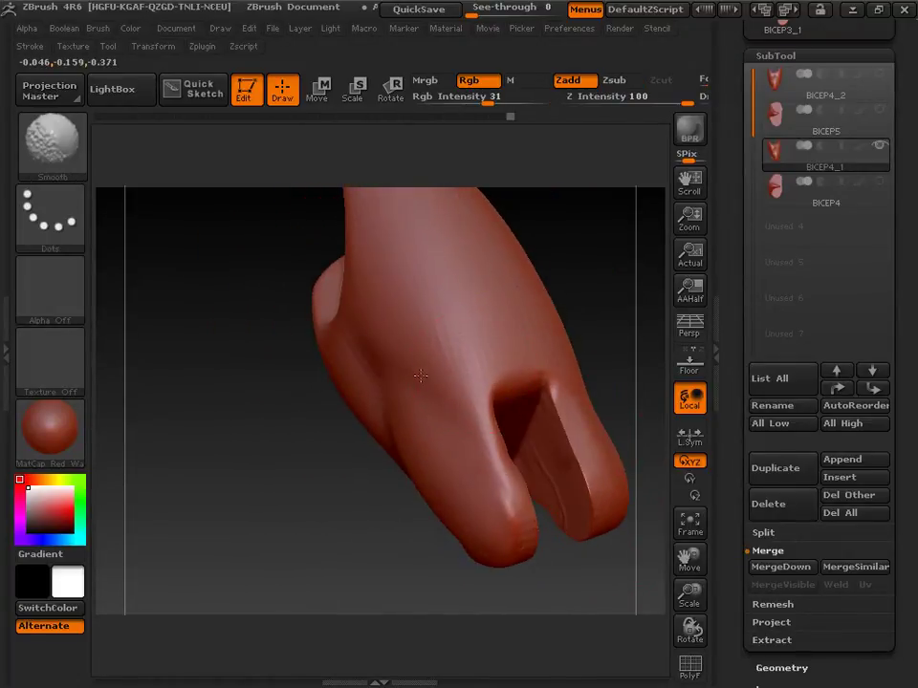
pyautogui.keyDown('shift'); pyautogui.moveTo(410, 251); pyautogui.dragTo(403, 242); pyautogui.keyUp('shift')
pyautogui.press('shift')
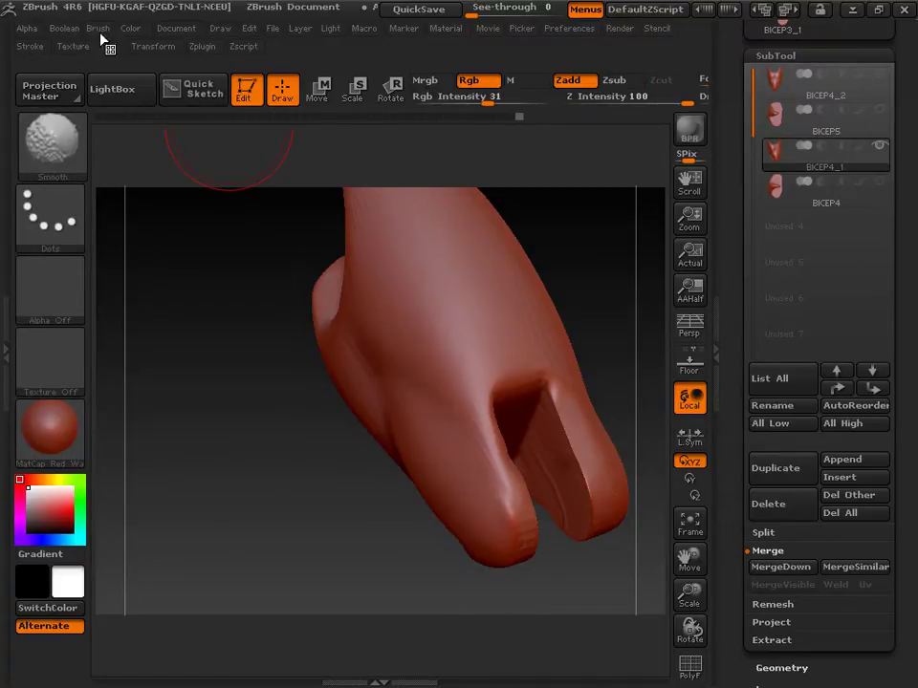
# Step: Turn on backface auto masking for the Smooth brush
pyautogui.click(98, 28)
pyautogui.moveTo(97, 529)
pyautogui.mouseDown()
pyautogui.moveTo(96, 425)
pyautogui.moveTo(151, 380)
pyautogui.mouseUp()
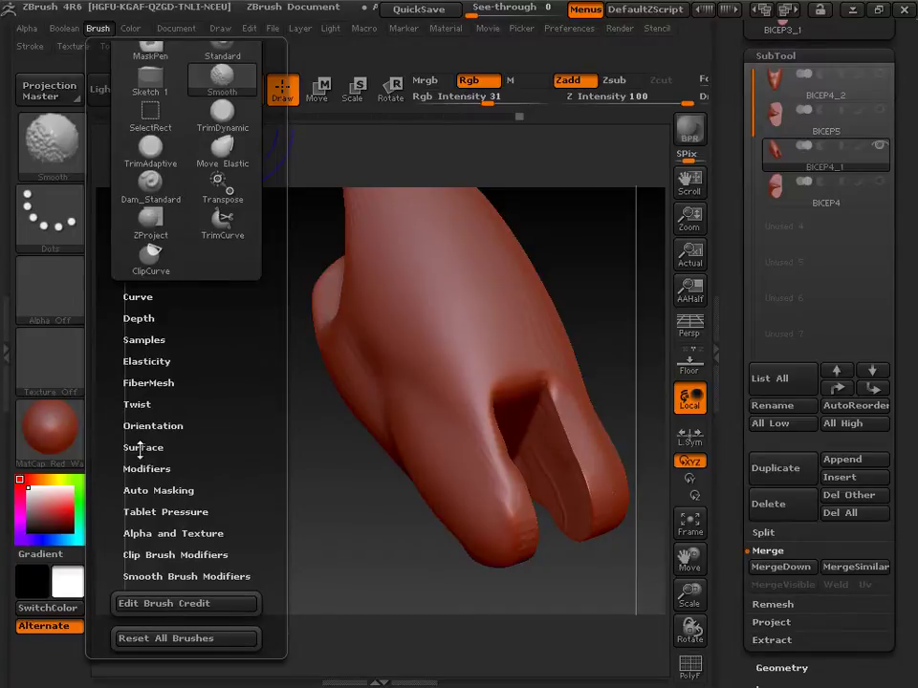
pyautogui.click(141, 490)
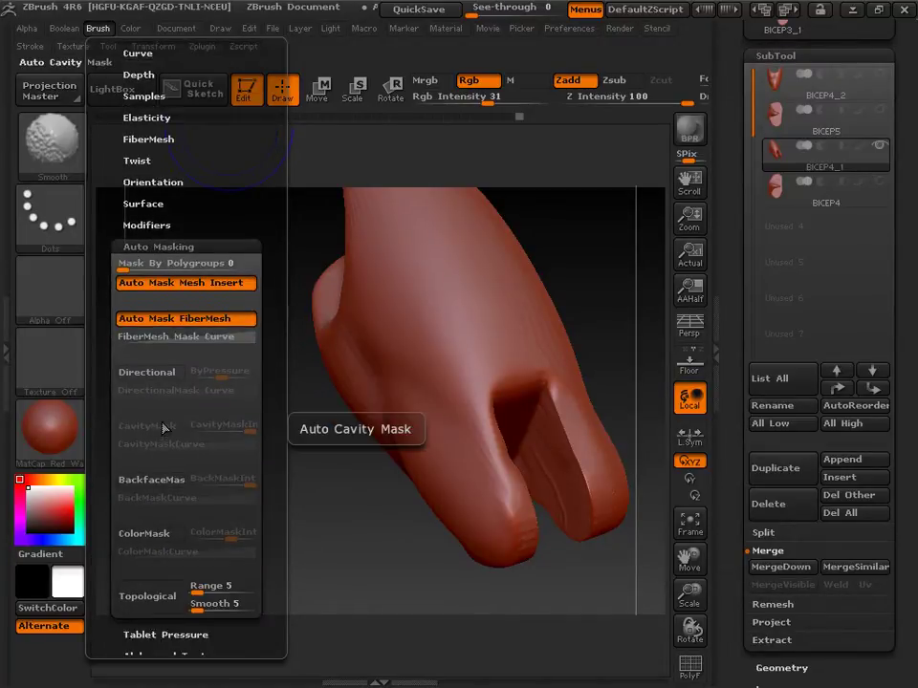
pyautogui.click(149, 480)
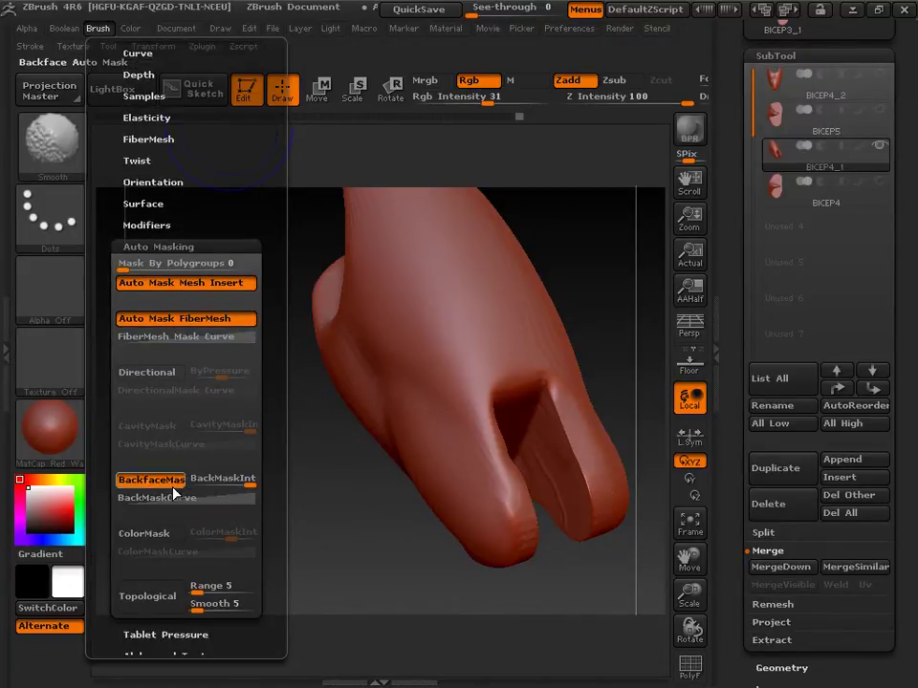
# Step: Smooth the arm above the slot and along the prong's outer edge with backface masking active
pyautogui.moveTo(483, 327)
pyautogui.mouseDown()
pyautogui.moveTo(537, 314)
pyautogui.moveTo(508, 332)
pyautogui.moveTo(498, 334)
pyautogui.moveTo(530, 303)
pyautogui.mouseUp()
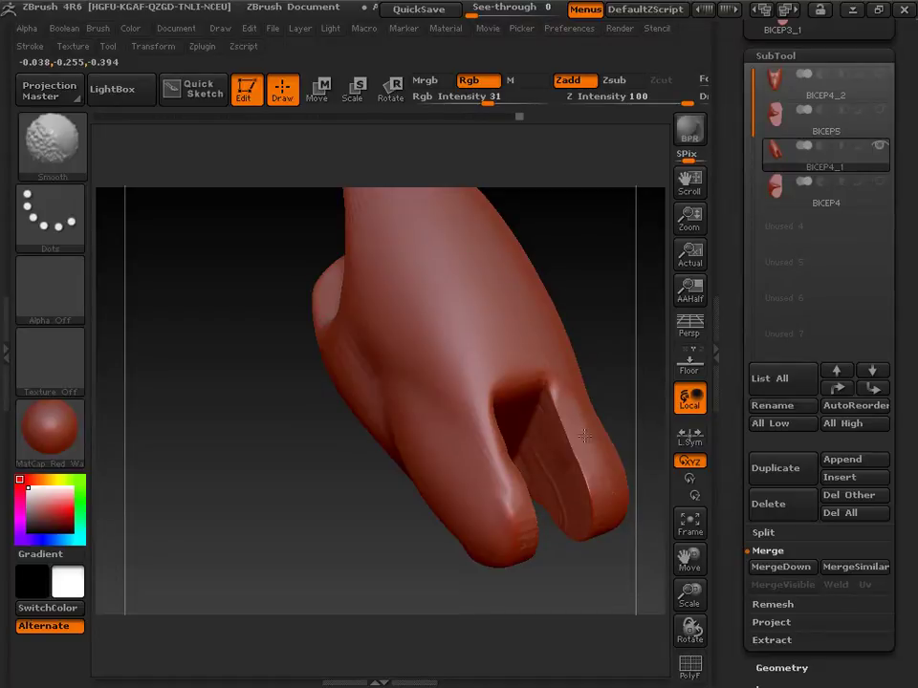
pyautogui.keyDown('shift'); pyautogui.moveTo(580, 407); pyautogui.dragTo(585, 378); pyautogui.keyUp('shift')
pyautogui.moveTo(558, 298); pyautogui.dragTo(505, 278)
pyautogui.keyDown('shift'); pyautogui.moveTo(524, 258); pyautogui.dragTo(508, 233); pyautogui.keyUp('shift')
# Step: Smooth the pointed upper ends of the arm and the streaks below the side cutout
pyautogui.moveTo(660, 574); pyautogui.dragTo(198, 414)
pyautogui.press('shift')
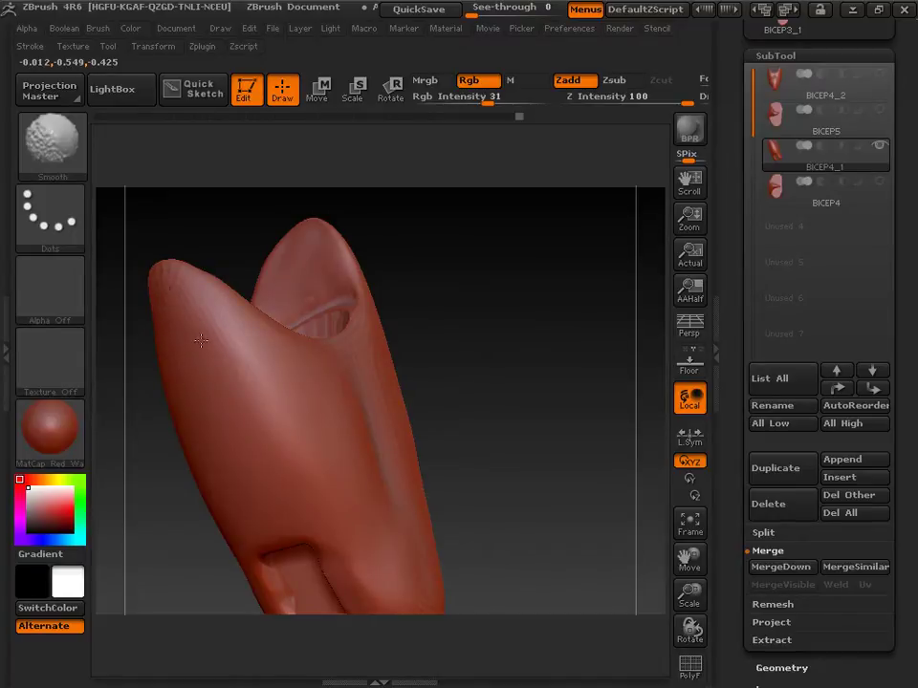
pyautogui.moveTo(539, 419); pyautogui.dragTo(447, 532)
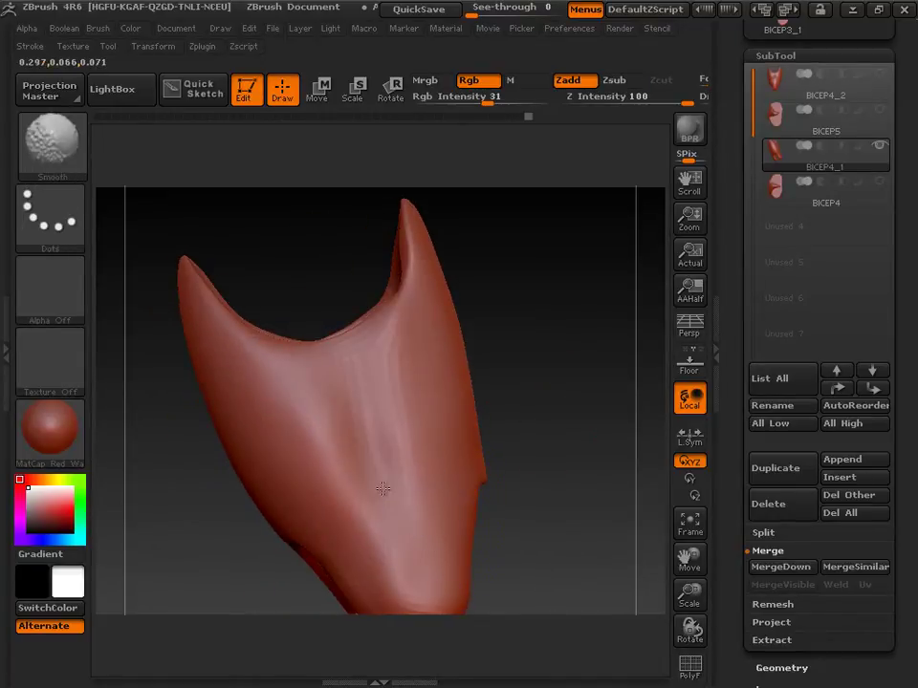
pyautogui.moveTo(552, 353)
pyautogui.mouseDown()
pyautogui.moveTo(459, 356)
pyautogui.moveTo(479, 369)
pyautogui.mouseUp()
# Step: Smooth the faceted tips of both elbow prongs and the surfaces beside the slot
pyautogui.moveTo(689, 557); pyautogui.dragTo(623, 385)
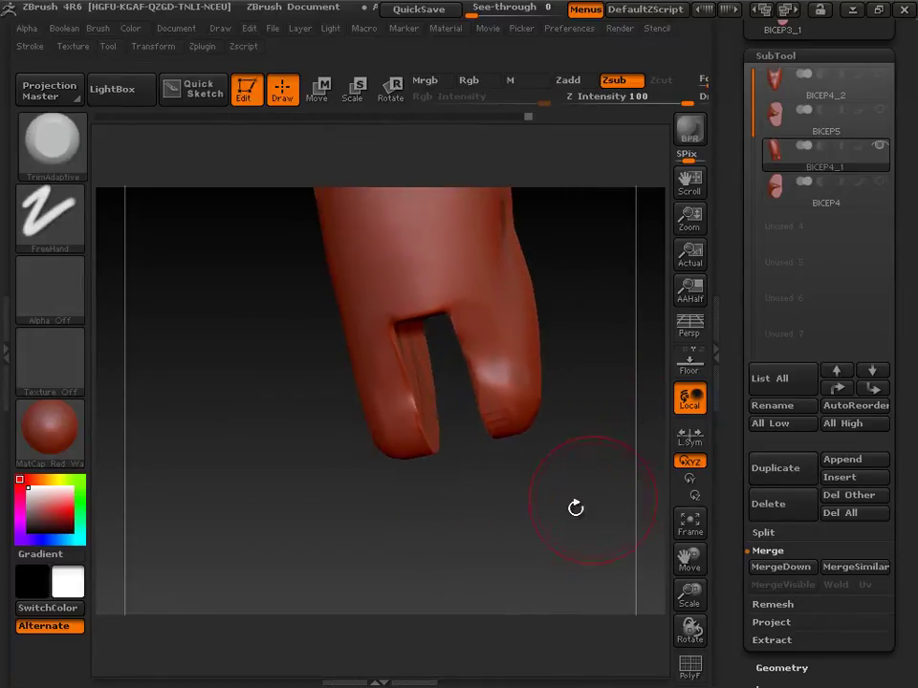
pyautogui.moveTo(565, 509)
pyautogui.mouseDown()
pyautogui.moveTo(508, 435)
pyautogui.moveTo(525, 384)
pyautogui.moveTo(467, 321)
pyautogui.moveTo(556, 453)
pyautogui.mouseUp()
pyautogui.press('shift')
pyautogui.moveTo(500, 457); pyautogui.dragTo(405, 328)
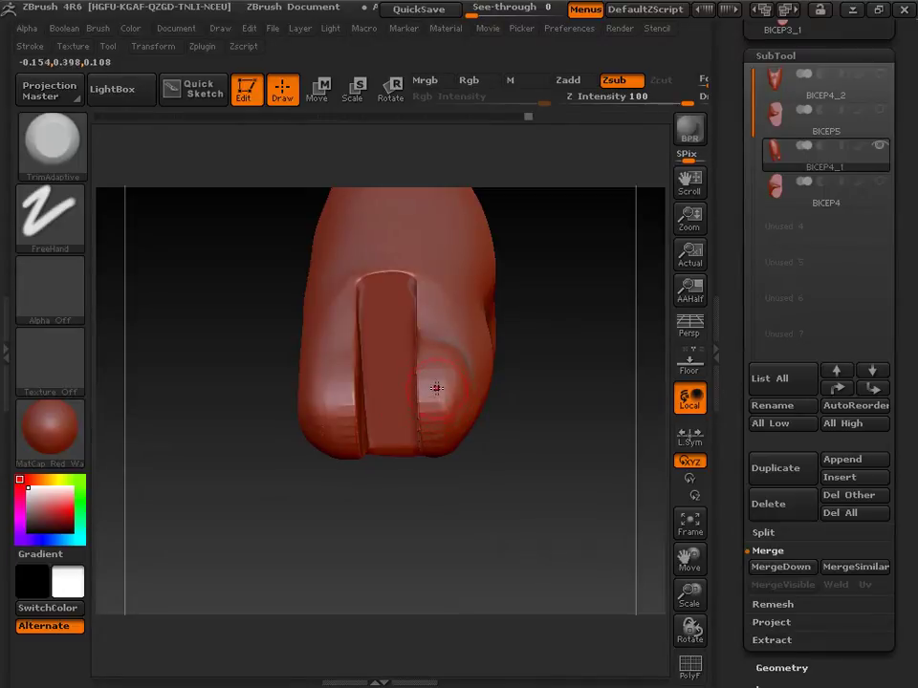
pyautogui.press('shift')
pyautogui.moveTo(478, 560)
pyautogui.mouseDown()
pyautogui.moveTo(461, 504)
pyautogui.moveTo(486, 489)
pyautogui.mouseUp()
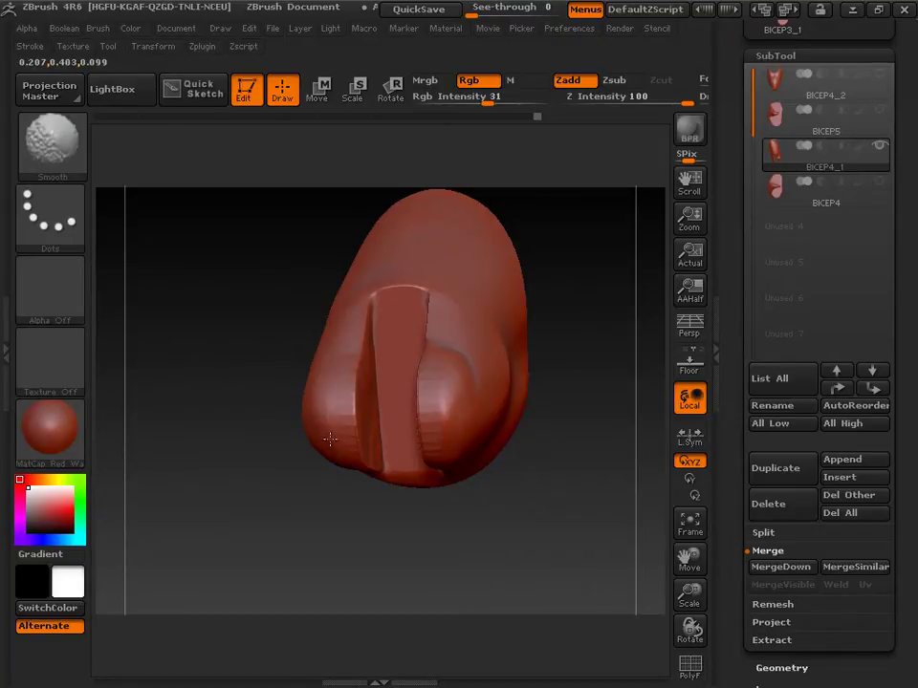
pyautogui.moveTo(364, 547); pyautogui.dragTo(377, 555)
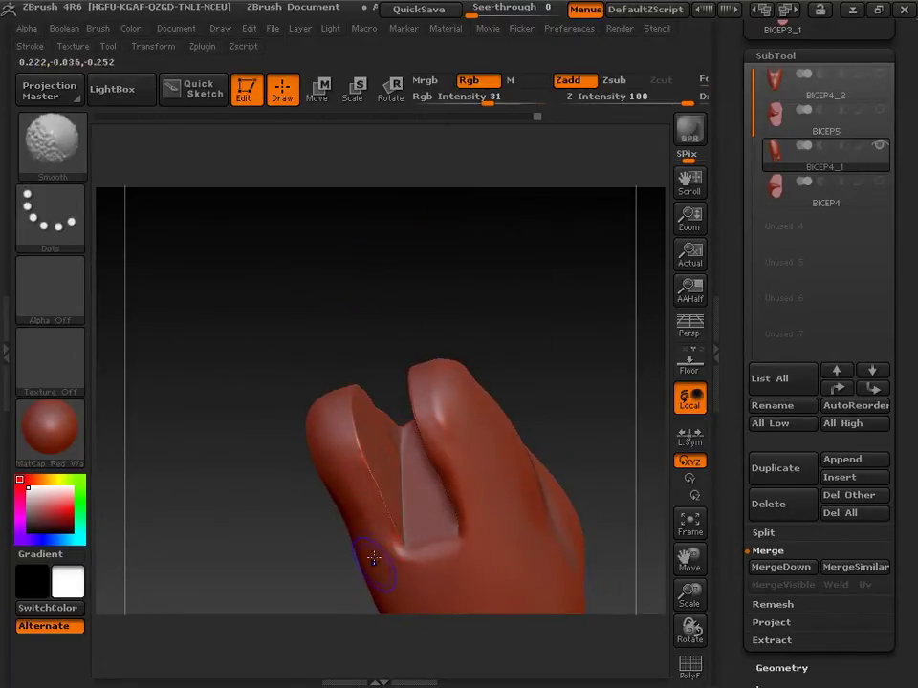
# Step: Build up the arm's lower front face with the ClayBuildup brush at Z Intensity 3 and smooth the strokes
pyautogui.moveTo(502, 332)
pyautogui.mouseDown()
pyautogui.moveTo(519, 451)
pyautogui.moveTo(576, 430)
pyautogui.moveTo(582, 416)
pyautogui.moveTo(122, 167)
pyautogui.mouseUp()
pyautogui.press('b')
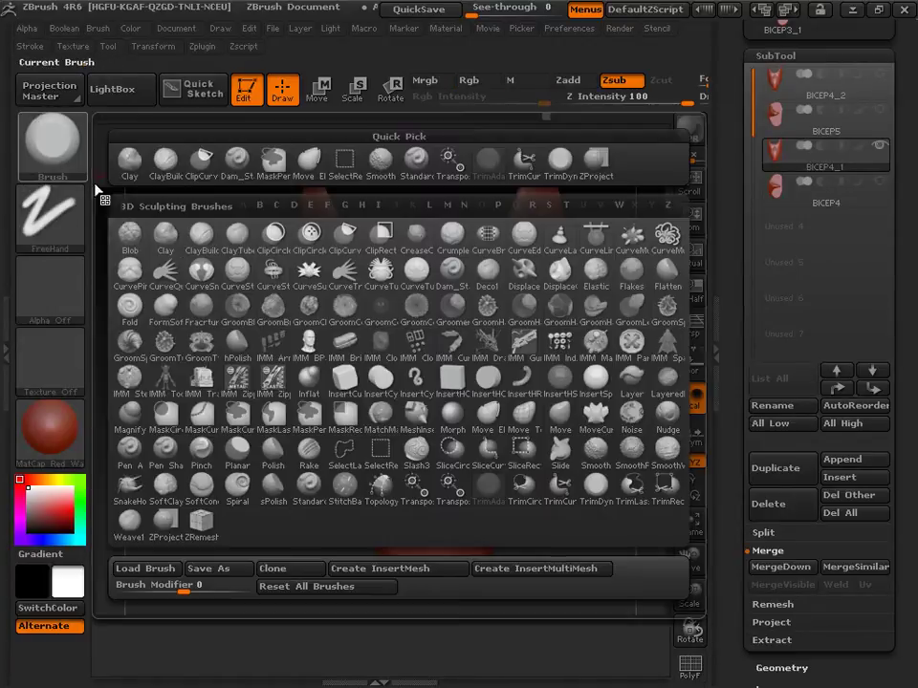
pyautogui.click(198, 239)
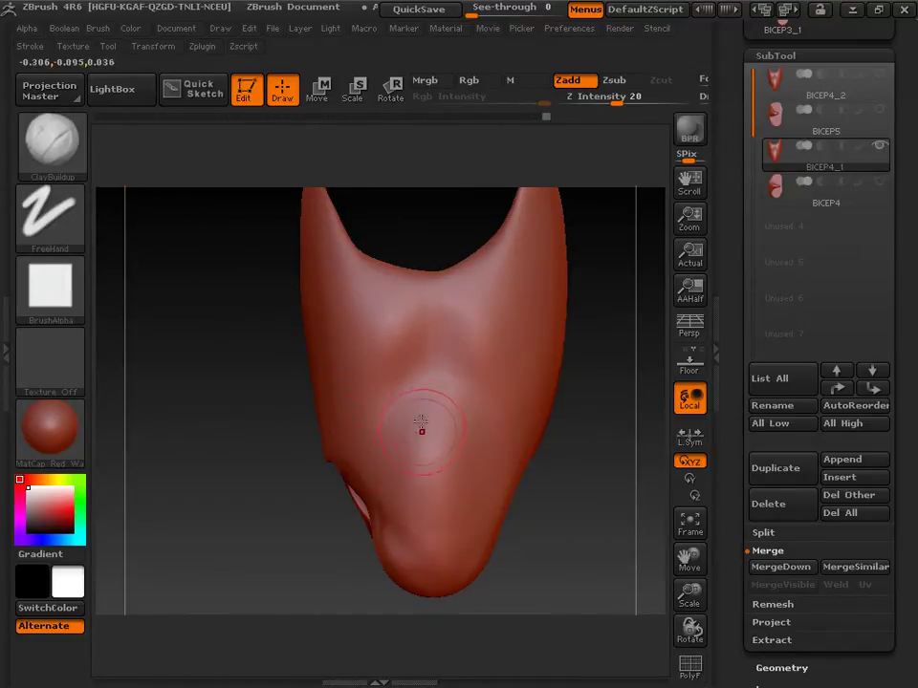
pyautogui.moveTo(604, 103); pyautogui.dragTo(581, 105)
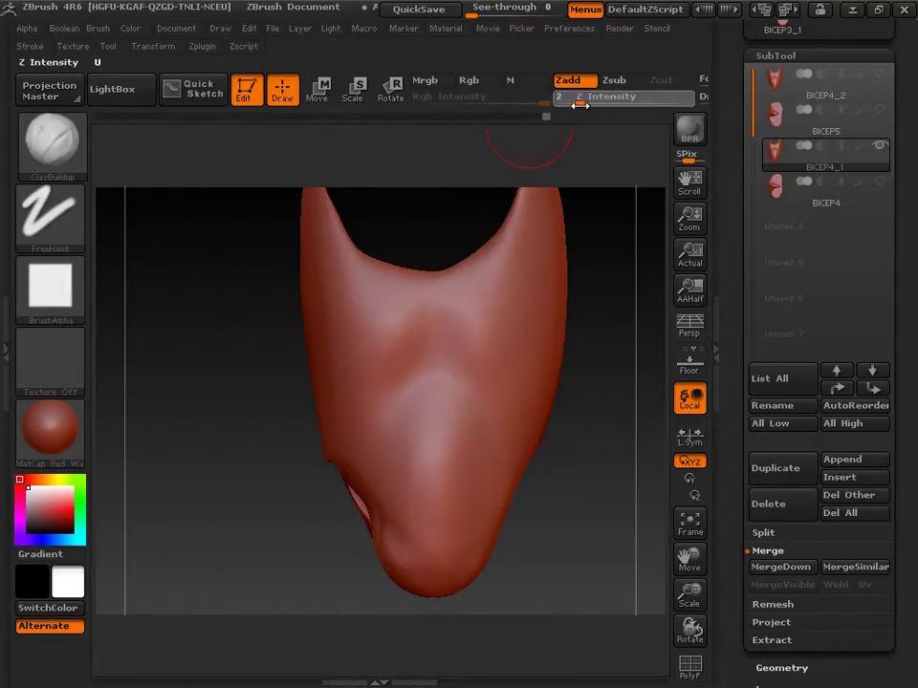
pyautogui.moveTo(580, 105); pyautogui.dragTo(583, 105)
pyautogui.moveTo(428, 402)
pyautogui.mouseDown()
pyautogui.moveTo(417, 483)
pyautogui.moveTo(462, 548)
pyautogui.mouseUp()
pyautogui.moveTo(462, 405); pyautogui.dragTo(452, 504)
pyautogui.press('shift')
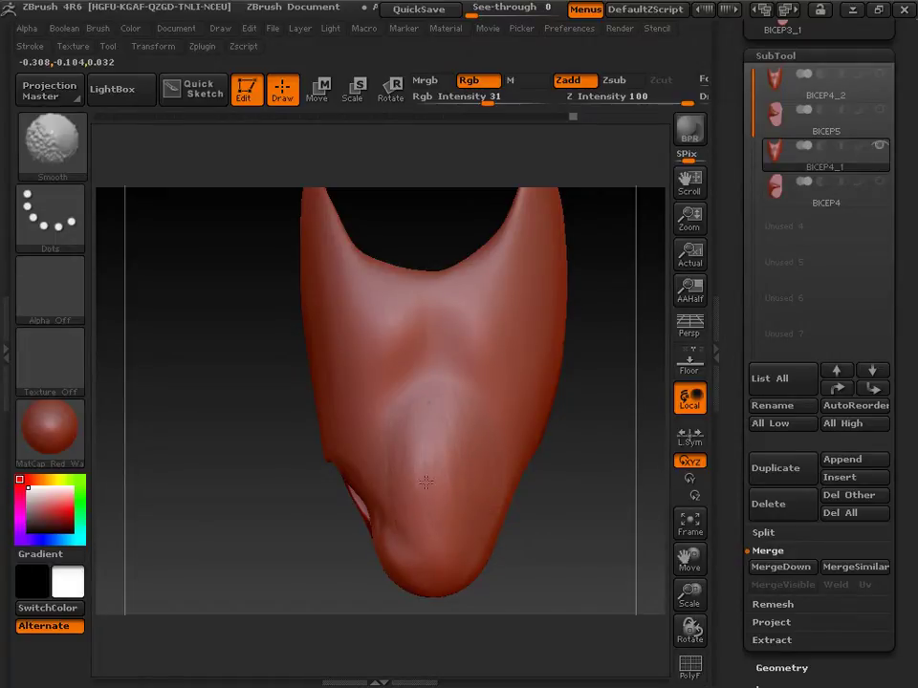
# Step: Smooth the rounded tip of the elbow prong beside the slot
pyautogui.moveTo(590, 529)
pyautogui.mouseDown()
pyautogui.moveTo(561, 505)
pyautogui.moveTo(260, 516)
pyautogui.moveTo(278, 517)
pyautogui.mouseUp()
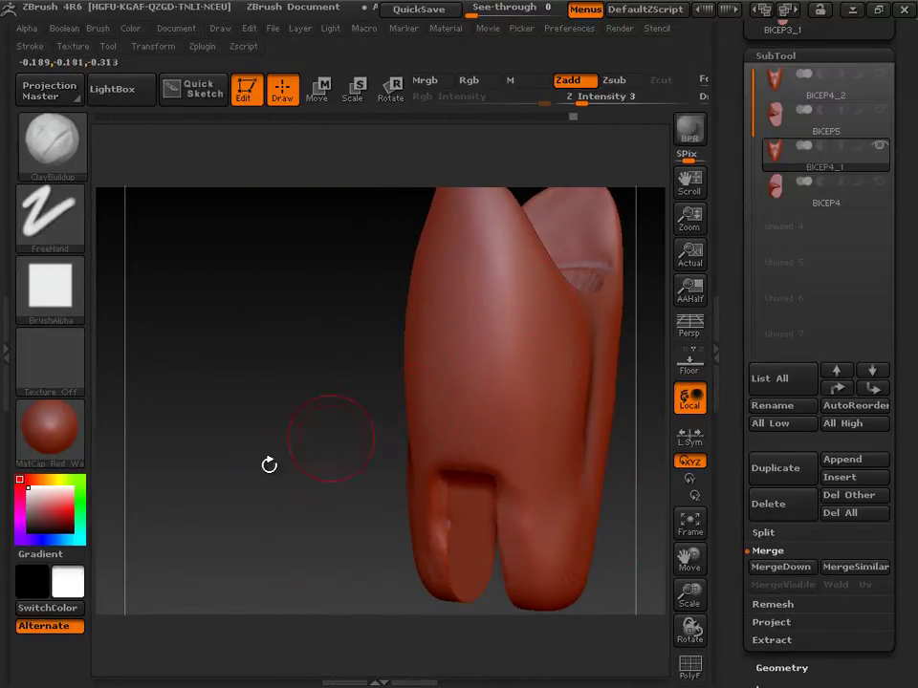
pyautogui.moveTo(254, 472); pyautogui.dragTo(363, 500)
pyautogui.press('shift')
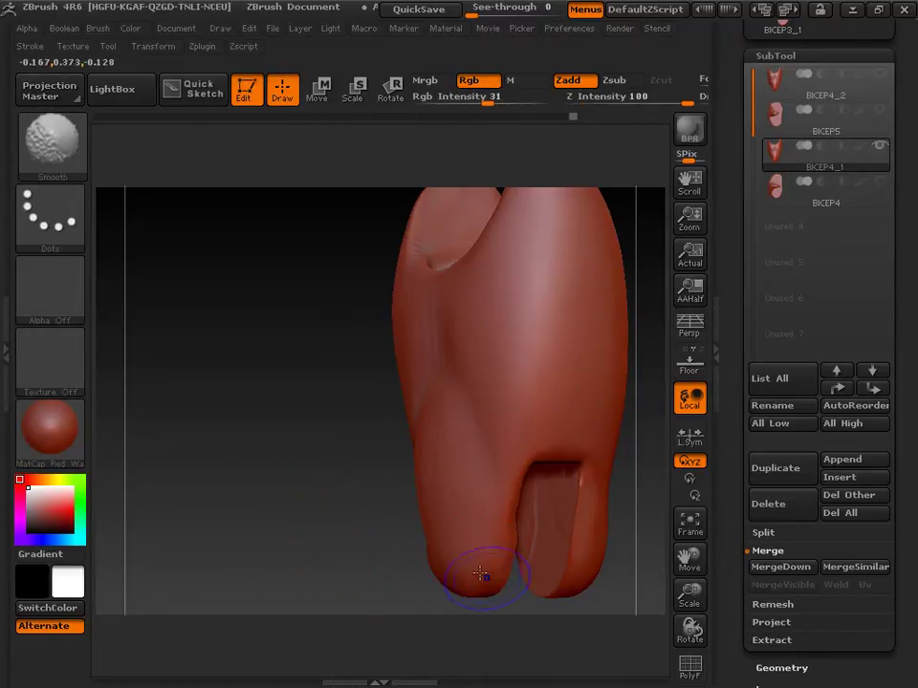
pyautogui.moveTo(292, 492); pyautogui.dragTo(358, 473)
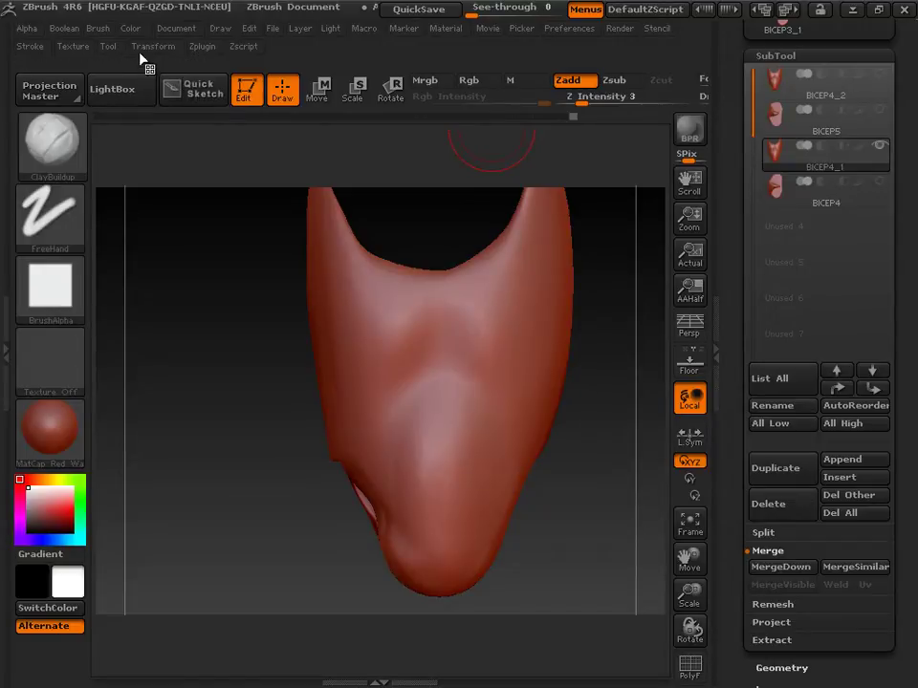
# Step: Duplicate the BICEP4_1 arm subtool and run Decimation Master's pre-processing
pyautogui.click(200, 46)
pyautogui.click(770, 468)
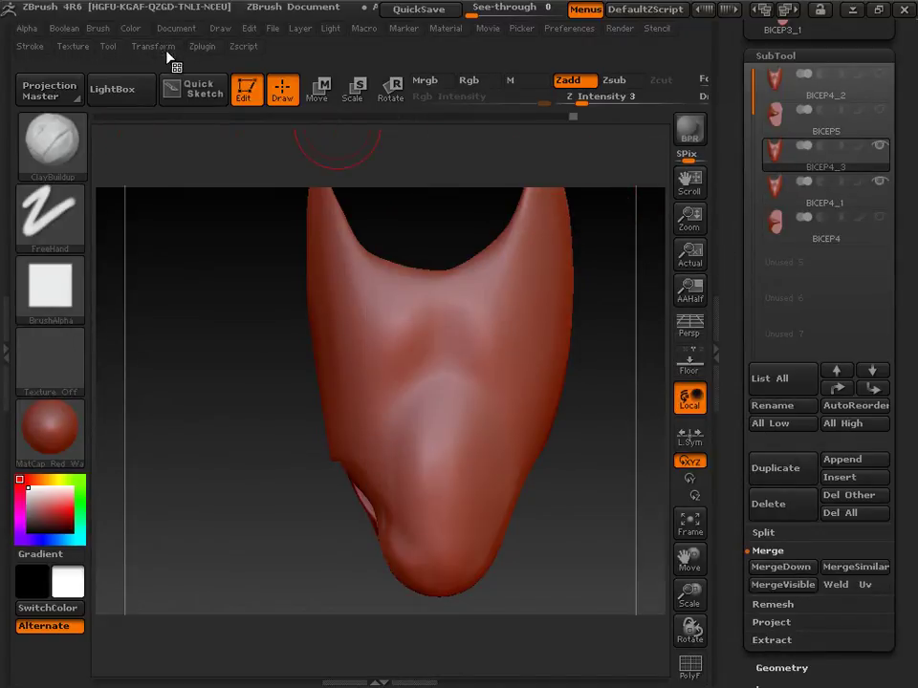
pyautogui.click(168, 46)
pyautogui.click(202, 46)
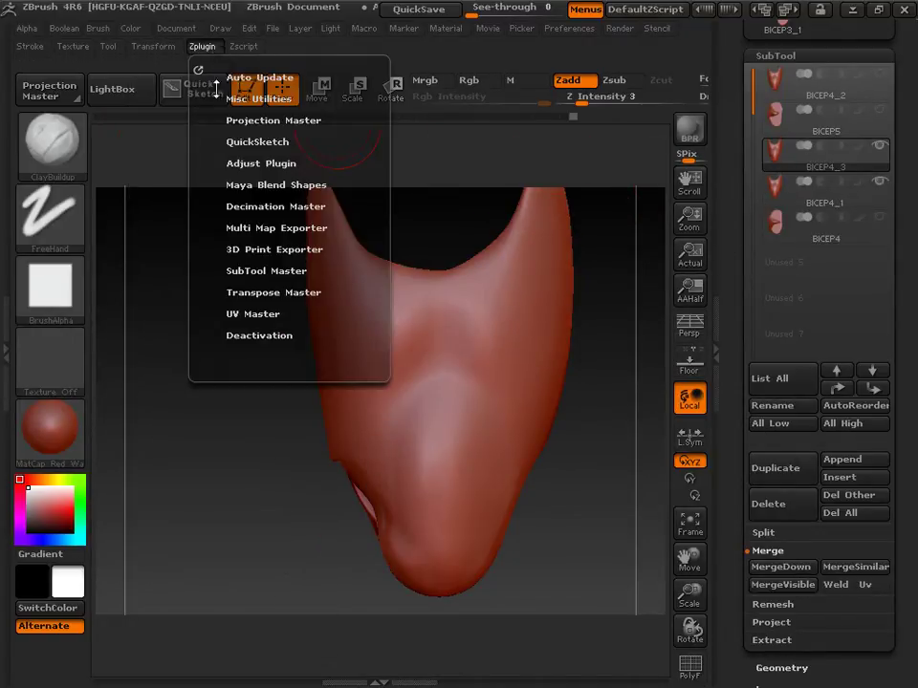
pyautogui.click(260, 207)
pyautogui.scroll(-4, 263, 196)
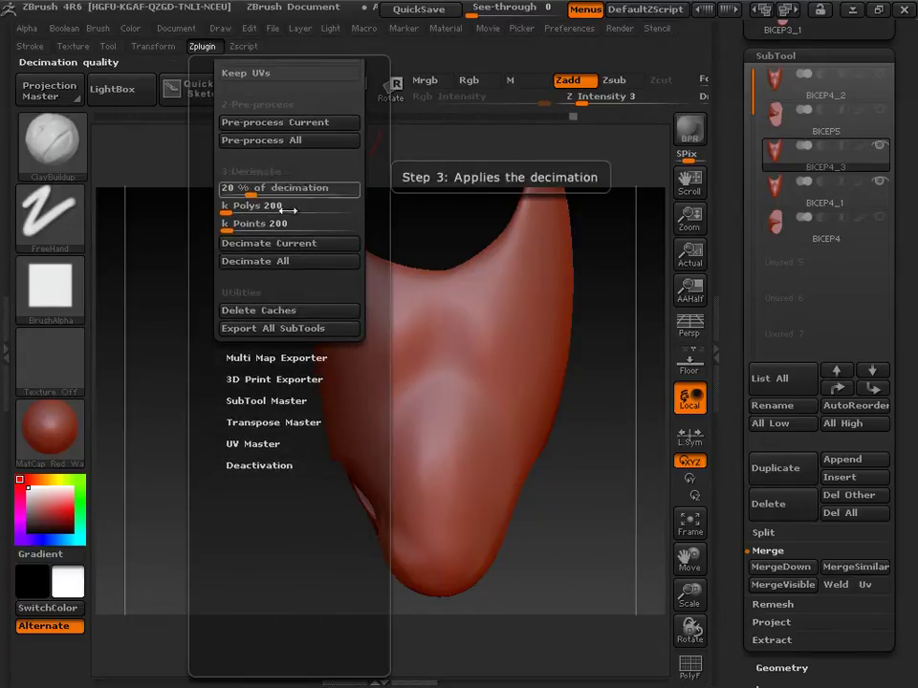
pyautogui.click(275, 140)
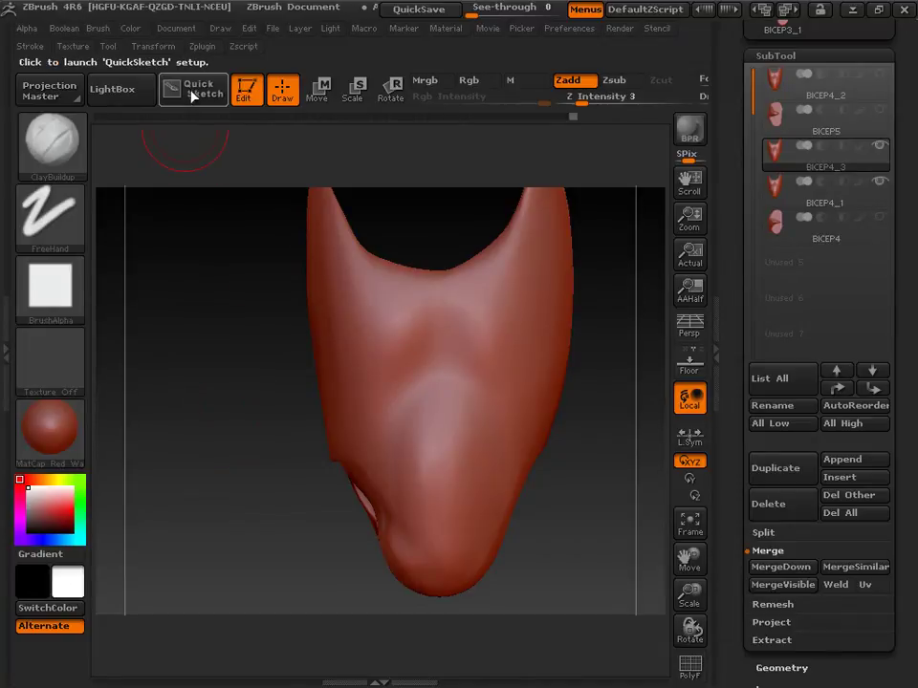
# Step: Turn on the polyframe display and decimate the duplicated arm to 0.5 % with Decimation Master
pyautogui.click(697, 669)
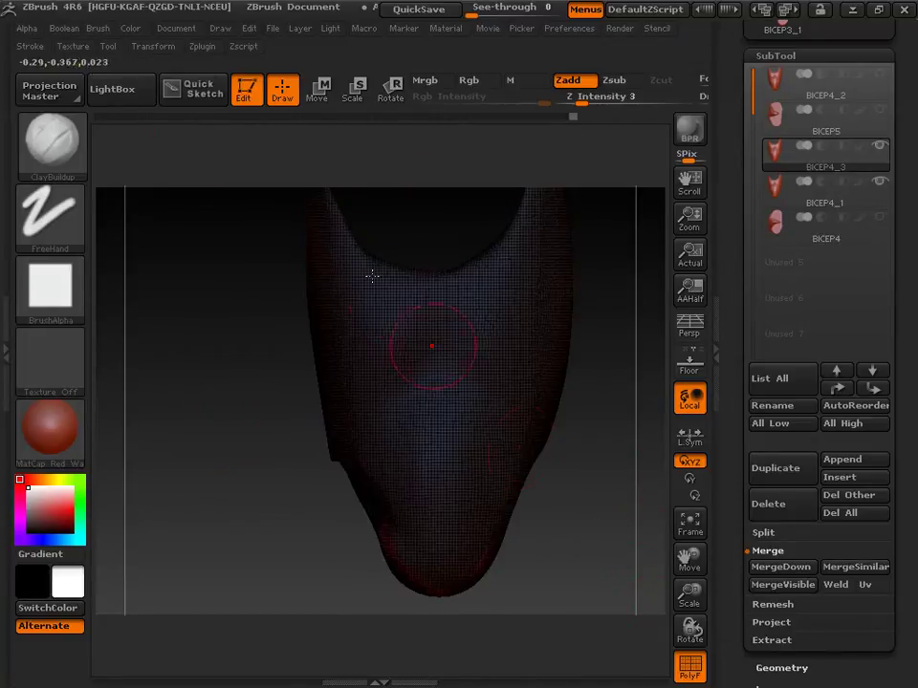
pyautogui.click(202, 46)
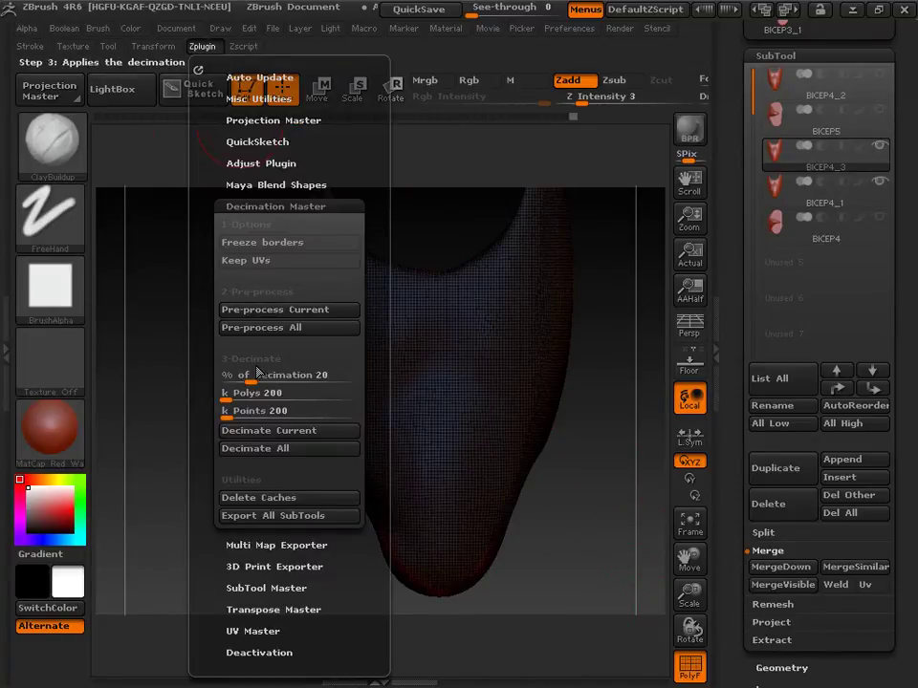
pyautogui.moveTo(246, 376); pyautogui.dragTo(238, 380)
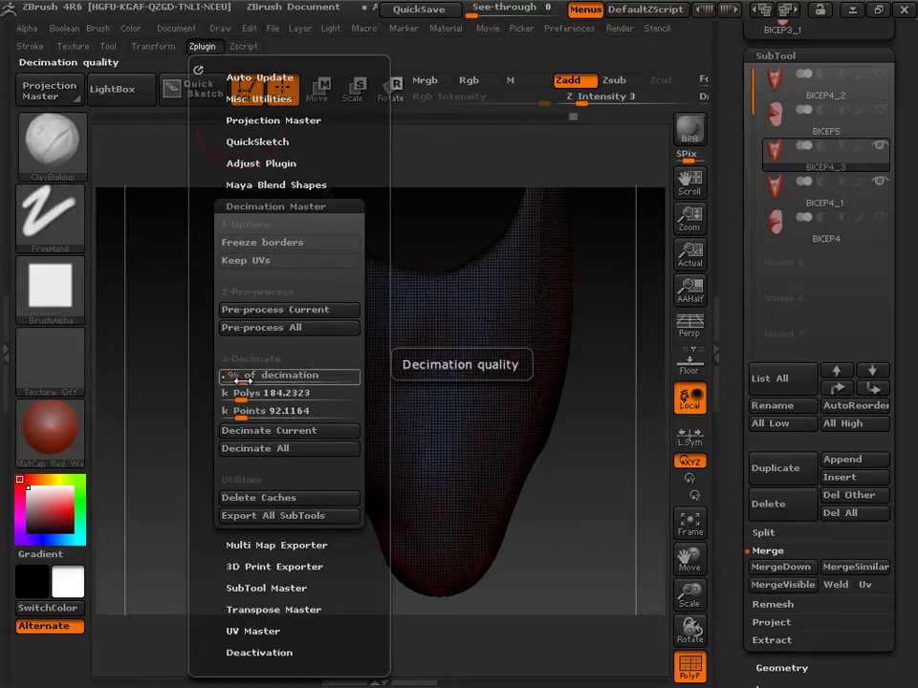
pyautogui.write('0.5')
pyautogui.press('Return')
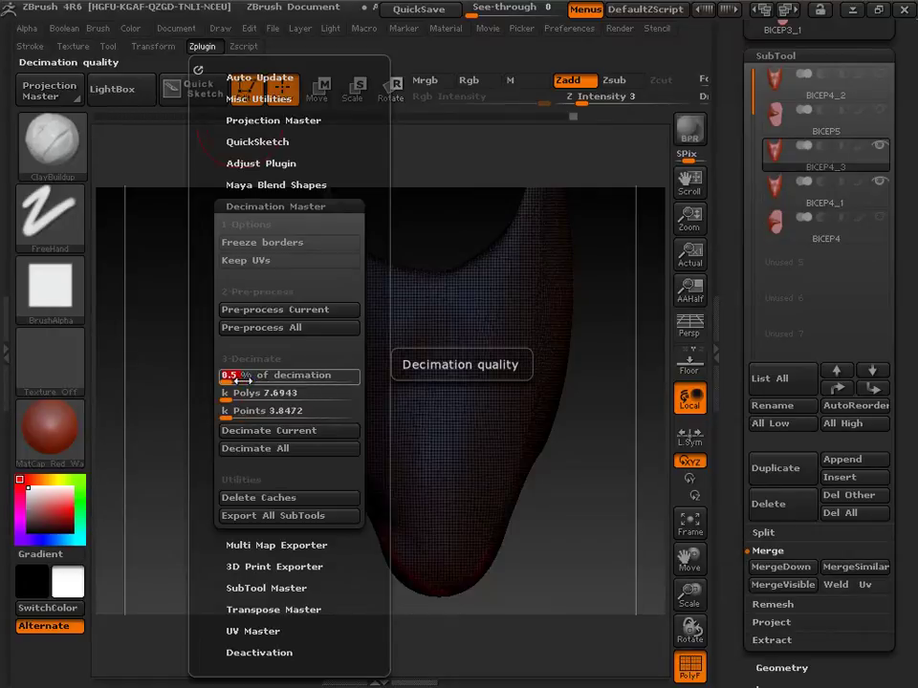
pyautogui.click(251, 433)
# Step: Hide the original BICEP4_1 arm and examine the decimated copy's wireframe from several sides
pyautogui.moveTo(569, 397); pyautogui.dragTo(564, 547)
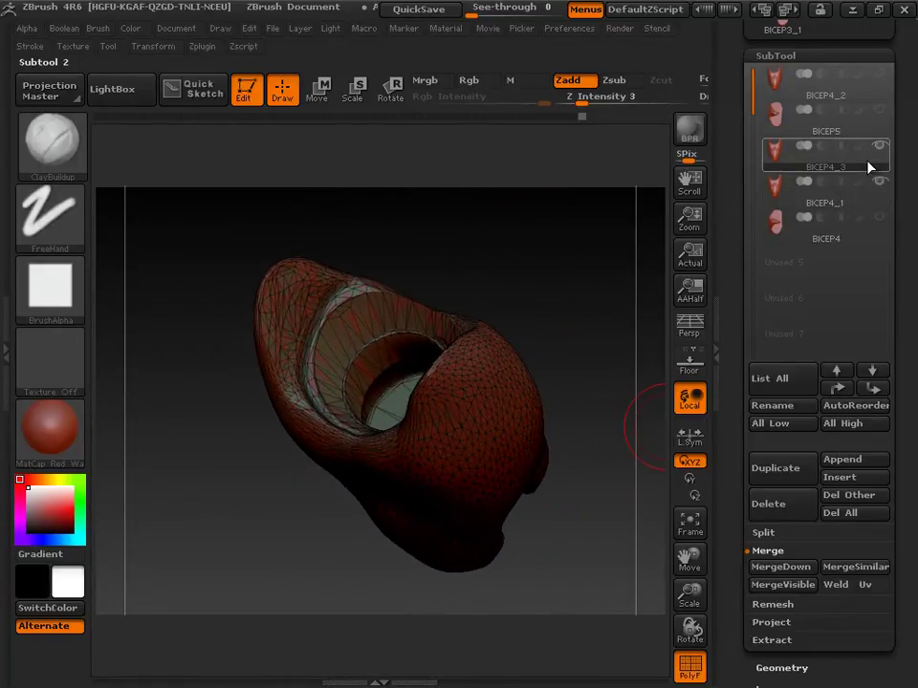
pyautogui.moveTo(876, 158)
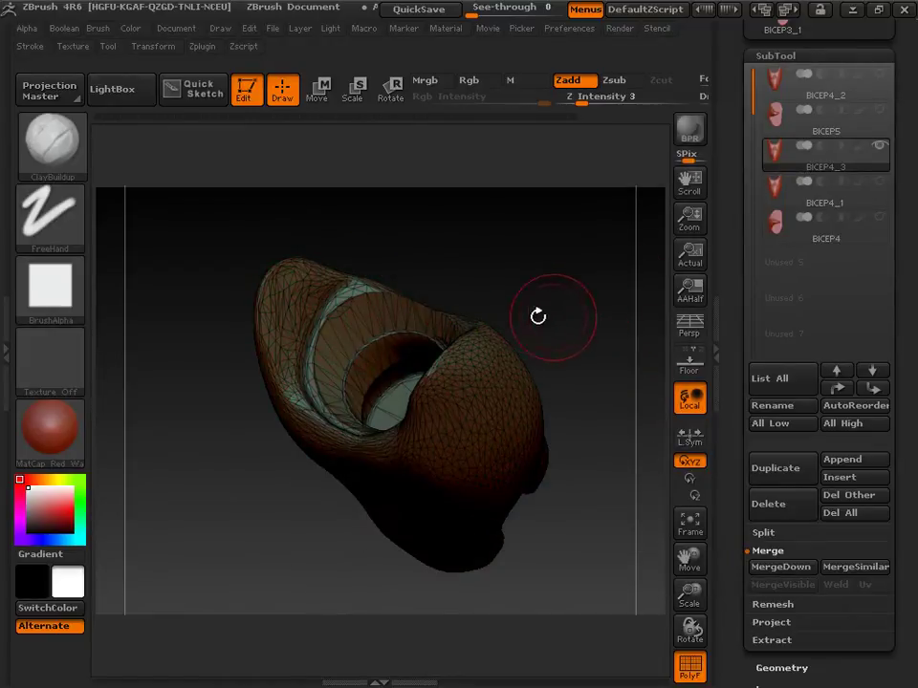
pyautogui.moveTo(532, 307); pyautogui.dragTo(441, 498)
pyautogui.moveTo(342, 602); pyautogui.dragTo(328, 441)
pyautogui.moveTo(484, 419); pyautogui.dragTo(422, 529)
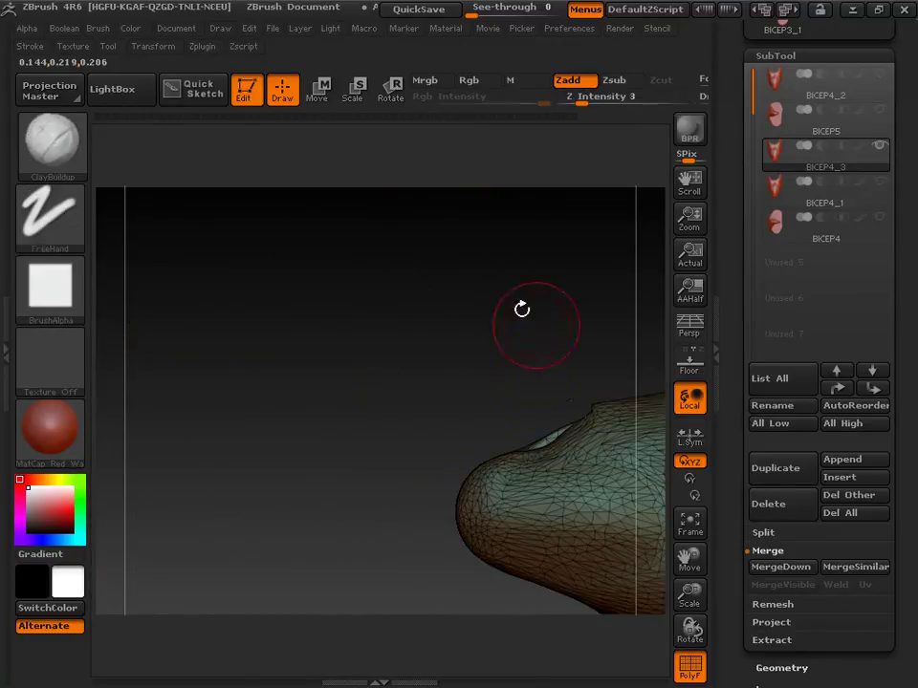
pyautogui.moveTo(512, 304); pyautogui.dragTo(490, 336)
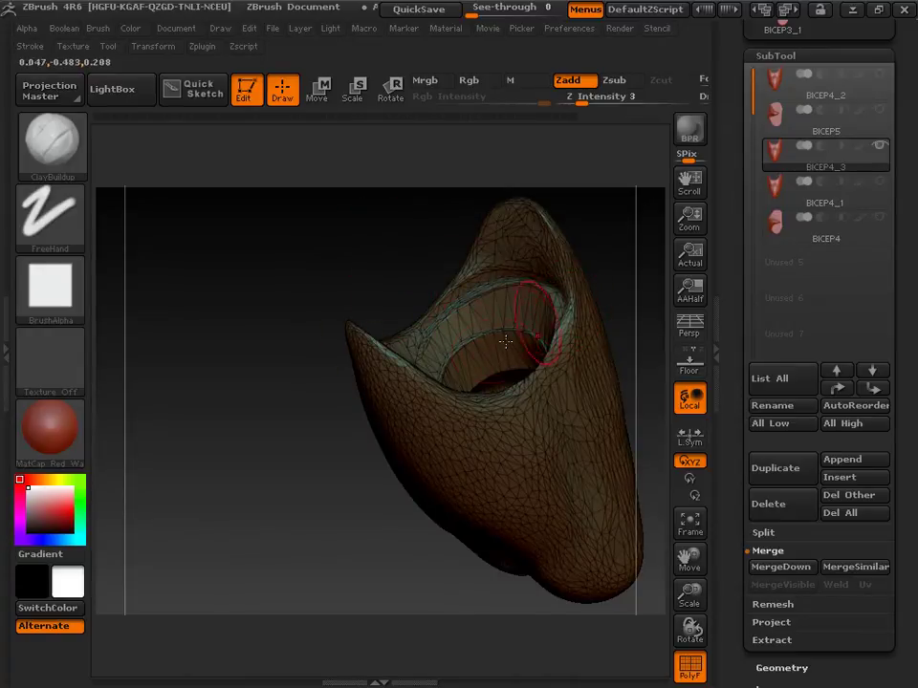
pyautogui.moveTo(285, 483)
pyautogui.mouseDown()
pyautogui.moveTo(259, 449)
pyautogui.moveTo(267, 469)
pyautogui.moveTo(289, 477)
pyautogui.mouseUp()
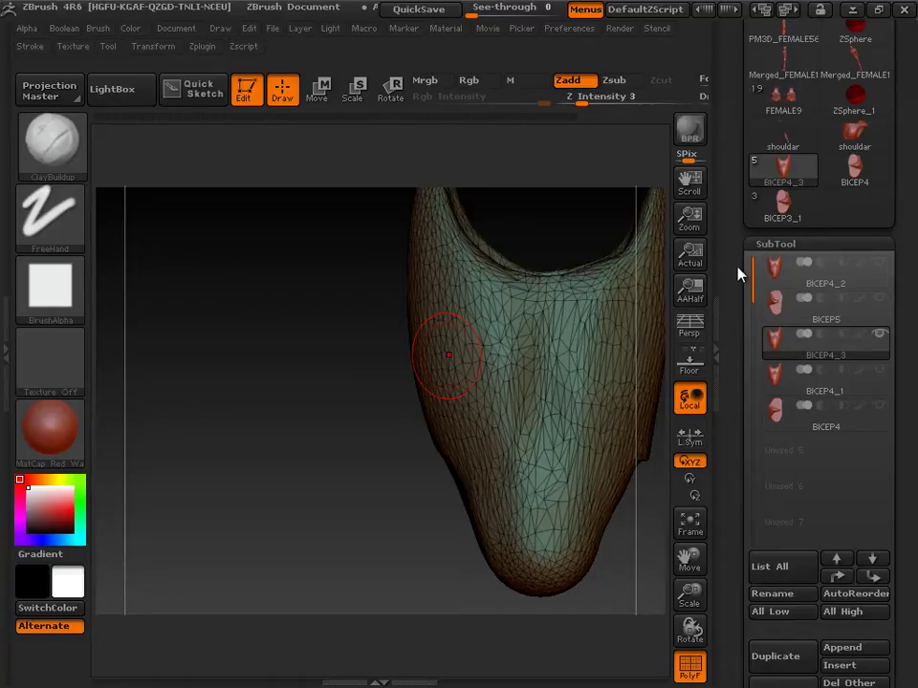
# Step: Delete the BICEP4 subtool and accept that the operation cannot be undone
pyautogui.click(771, 413)
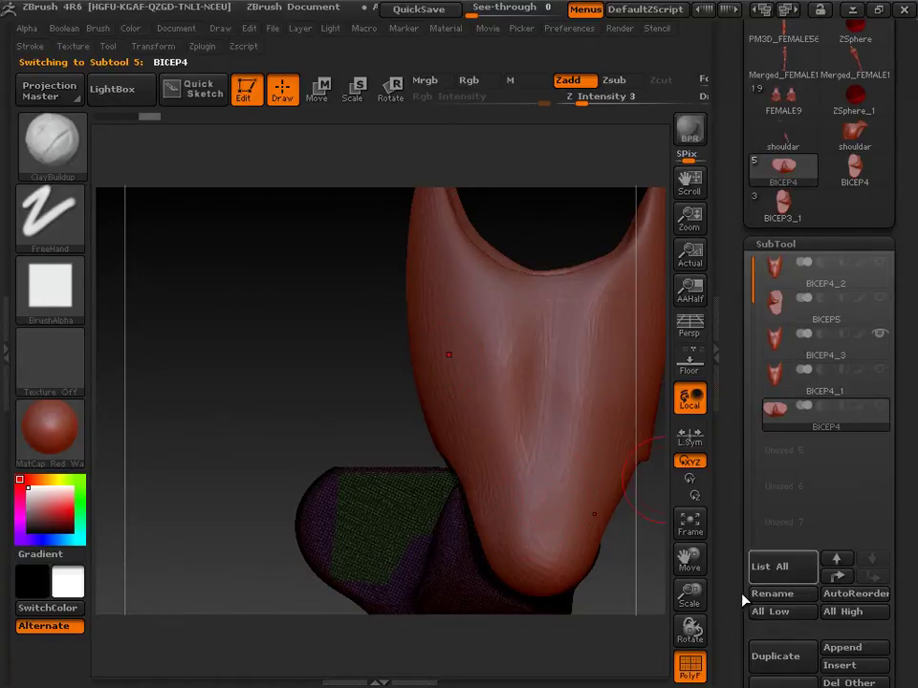
pyautogui.moveTo(729, 586); pyautogui.dragTo(730, 536)
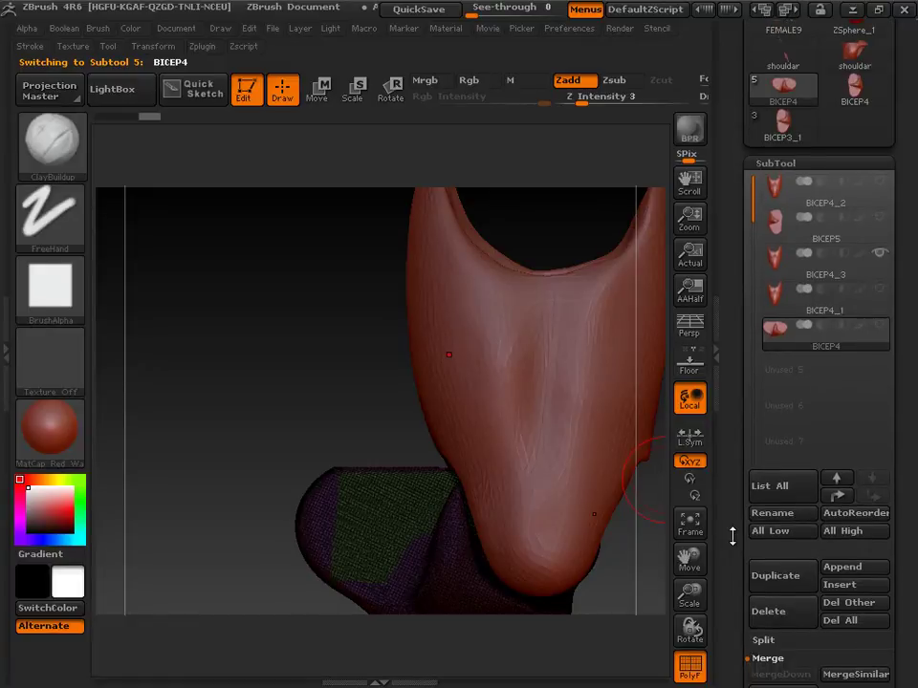
pyautogui.click(776, 612)
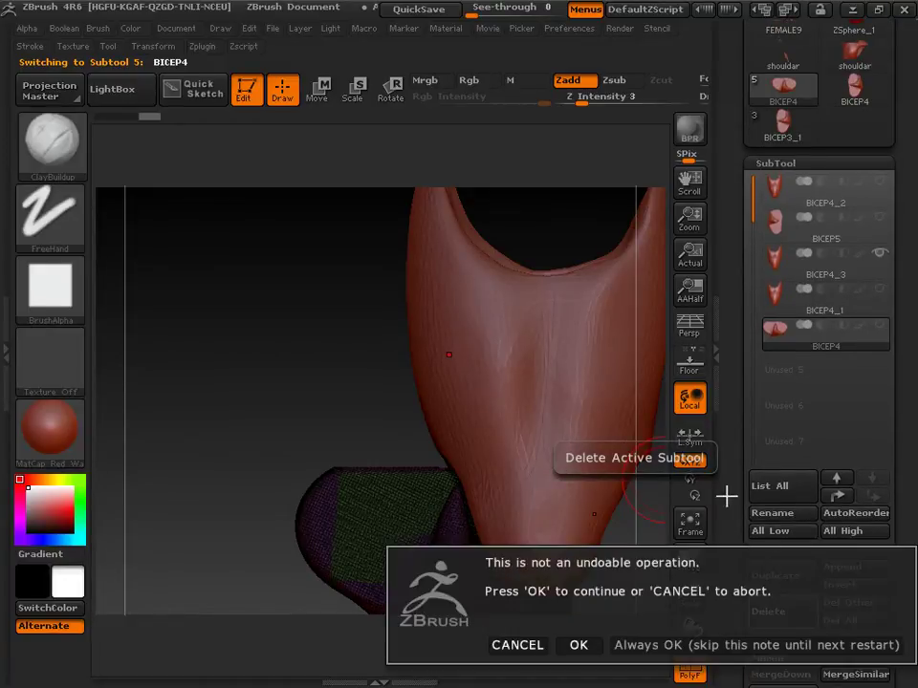
pyautogui.click(579, 645)
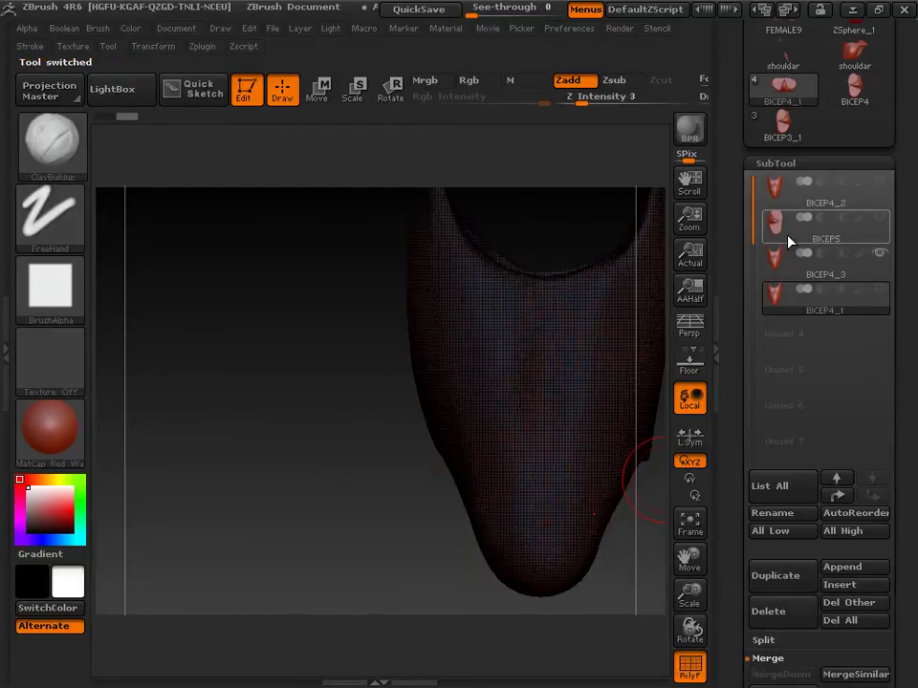
# Step: Retopologize the BICEP5 subtool using ZRemesher with a target polygon count of 5 and adaptive size 50
pyautogui.click(786, 232)
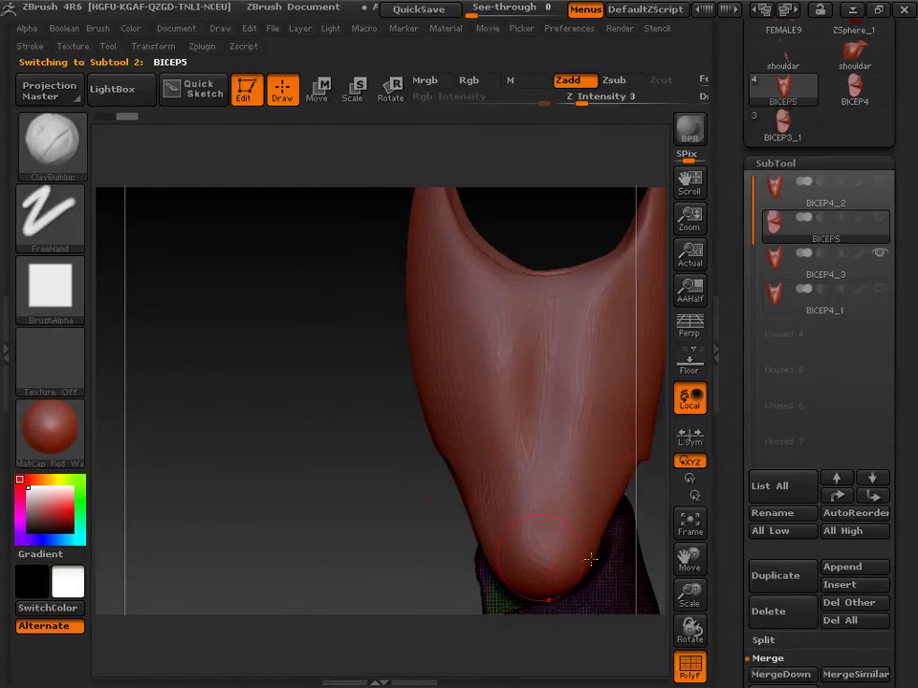
pyautogui.moveTo(686, 562); pyautogui.dragTo(624, 494)
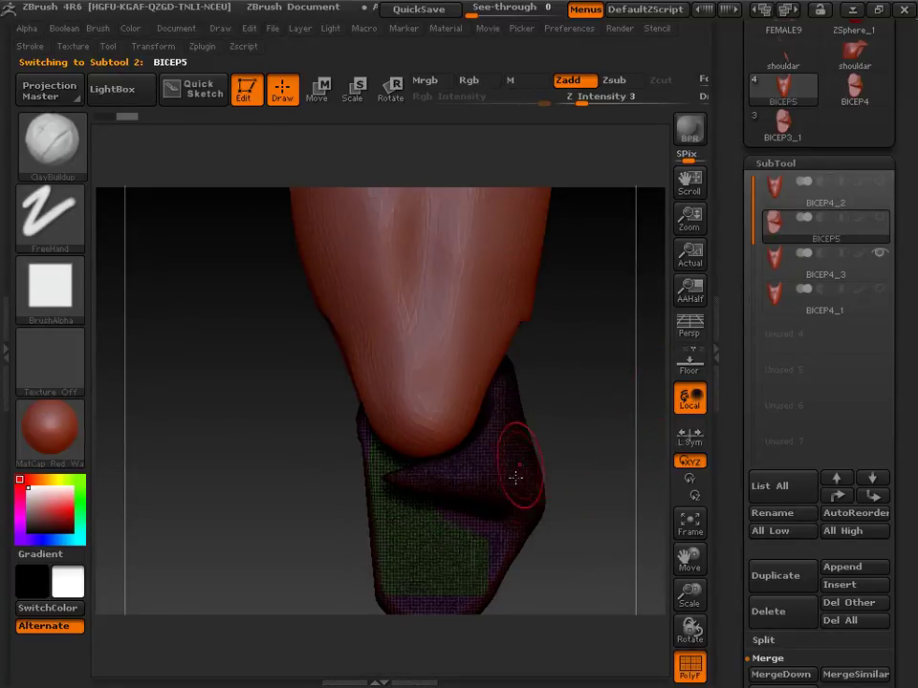
pyautogui.moveTo(739, 406); pyautogui.dragTo(740, 360)
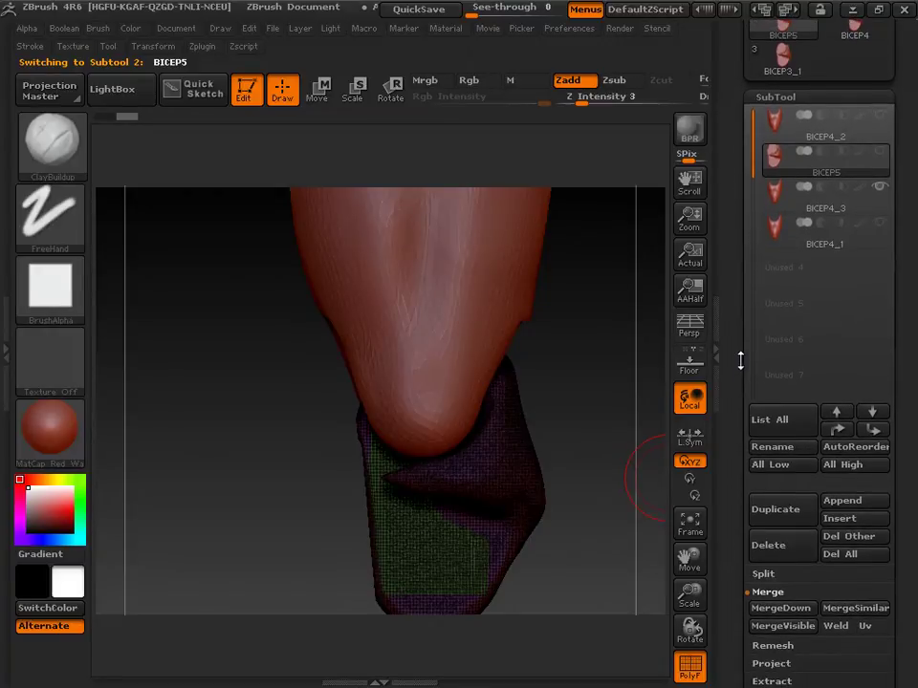
pyautogui.moveTo(606, 425); pyautogui.dragTo(472, 430)
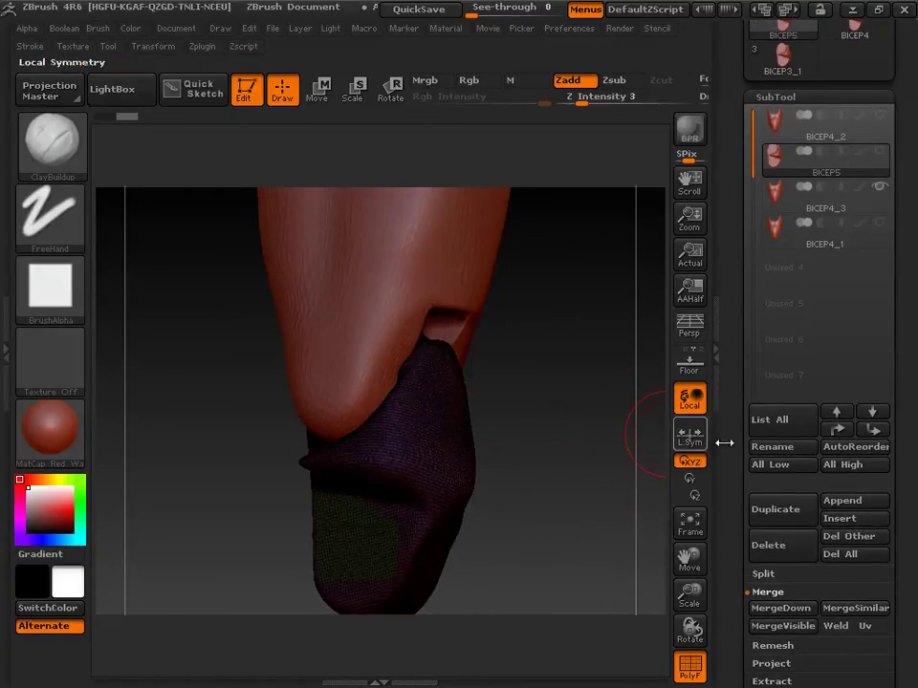
pyautogui.moveTo(726, 497); pyautogui.dragTo(728, 384)
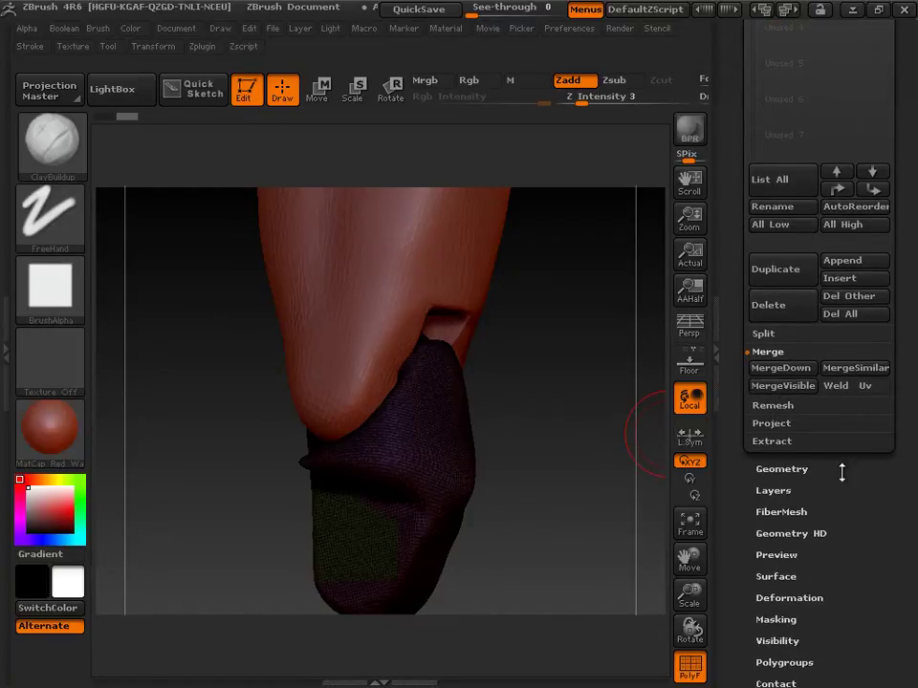
pyautogui.click(776, 469)
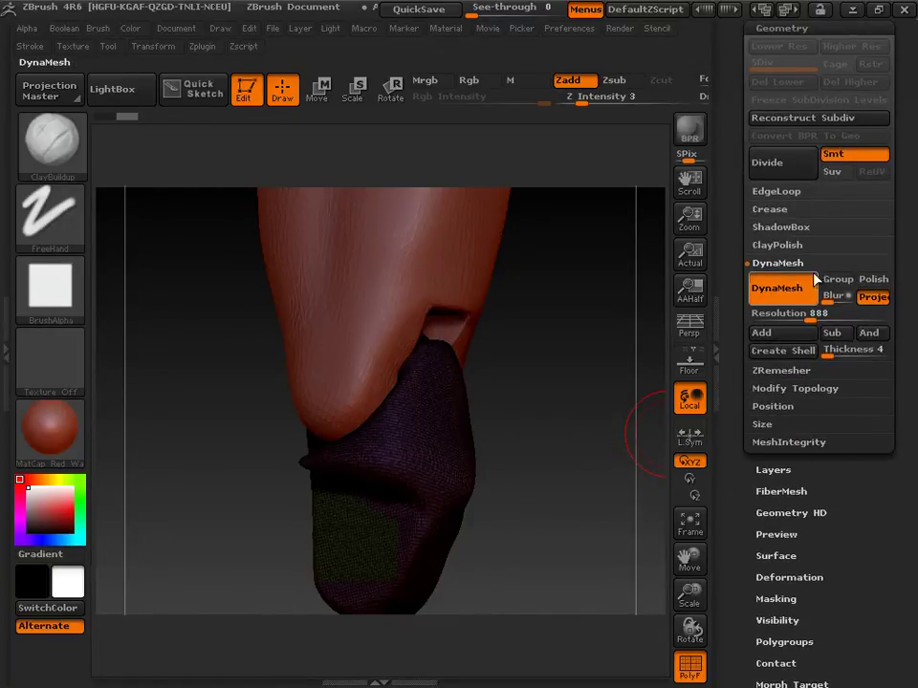
pyautogui.click(755, 370)
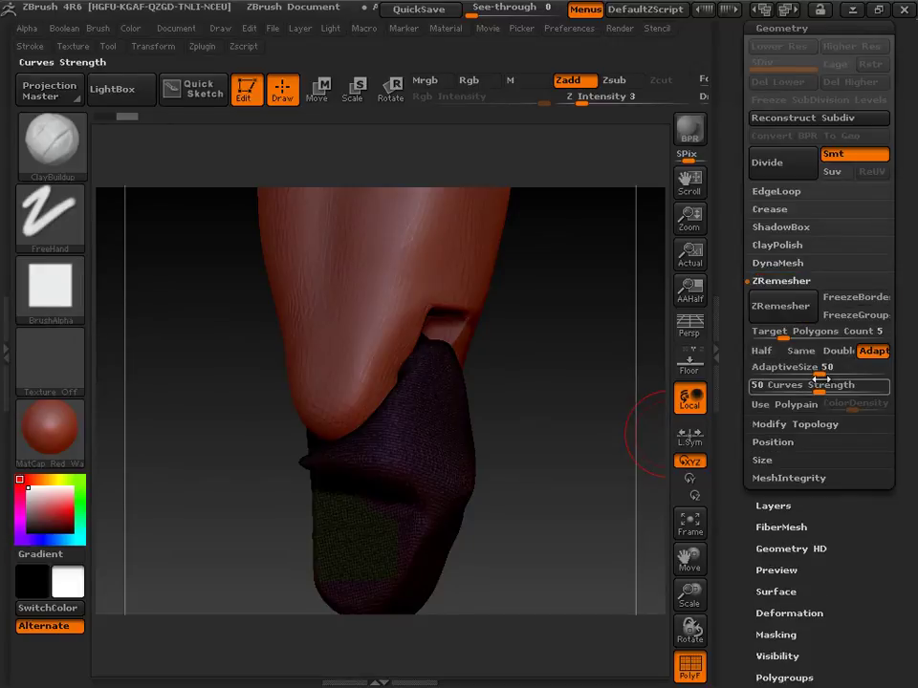
pyautogui.click(782, 308)
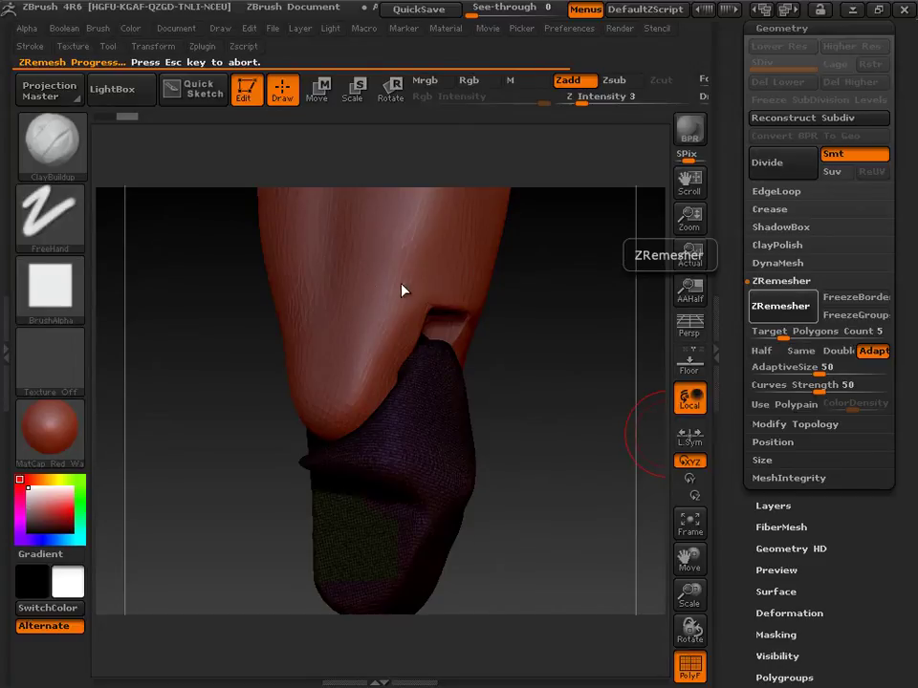
# Step: Examine the remeshed elbow piece's wireframe in the arm slot and its polygon count in the subtool list
pyautogui.moveTo(552, 467); pyautogui.dragTo(606, 482)
pyautogui.moveTo(303, 543)
pyautogui.mouseDown()
pyautogui.moveTo(492, 525)
pyautogui.moveTo(519, 552)
pyautogui.moveTo(451, 537)
pyautogui.mouseUp()
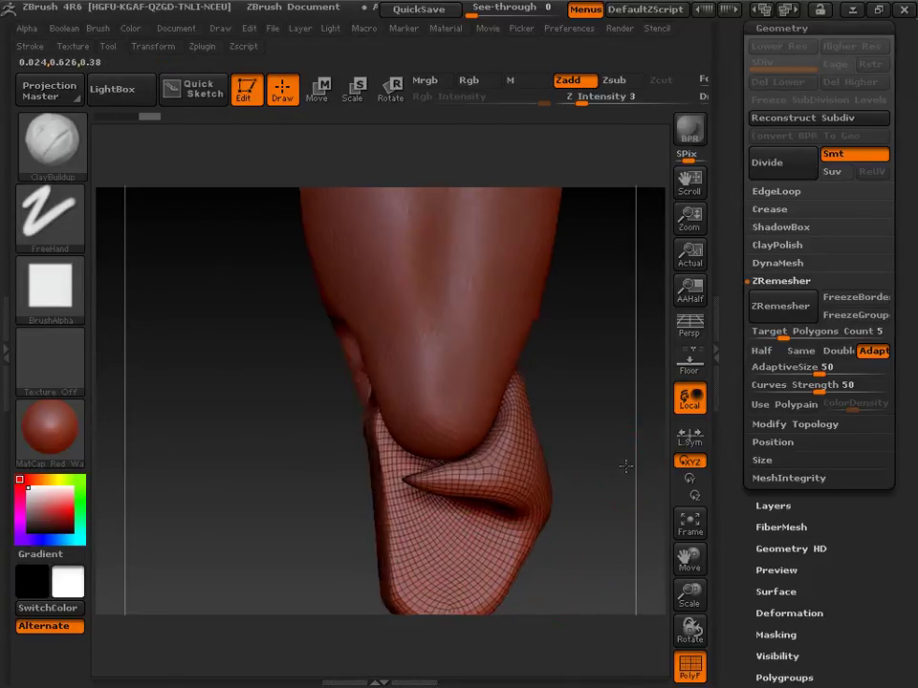
pyautogui.moveTo(606, 427); pyautogui.dragTo(687, 439)
pyautogui.moveTo(602, 440)
pyautogui.mouseDown()
pyautogui.moveTo(601, 430)
pyautogui.moveTo(586, 432)
pyautogui.mouseUp()
pyautogui.moveTo(737, 226); pyautogui.dragTo(727, 349)
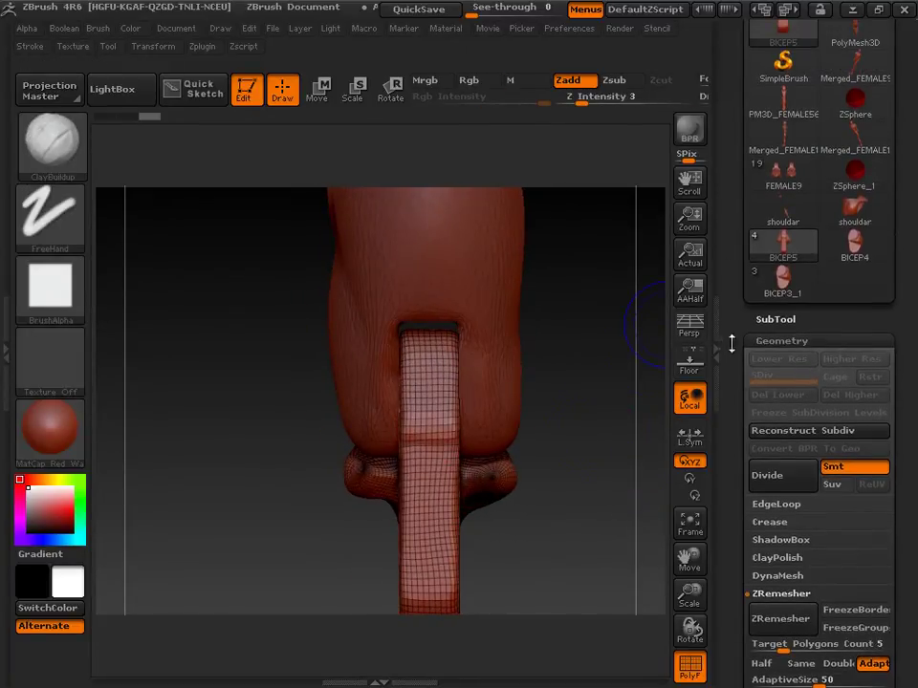
pyautogui.click(769, 320)
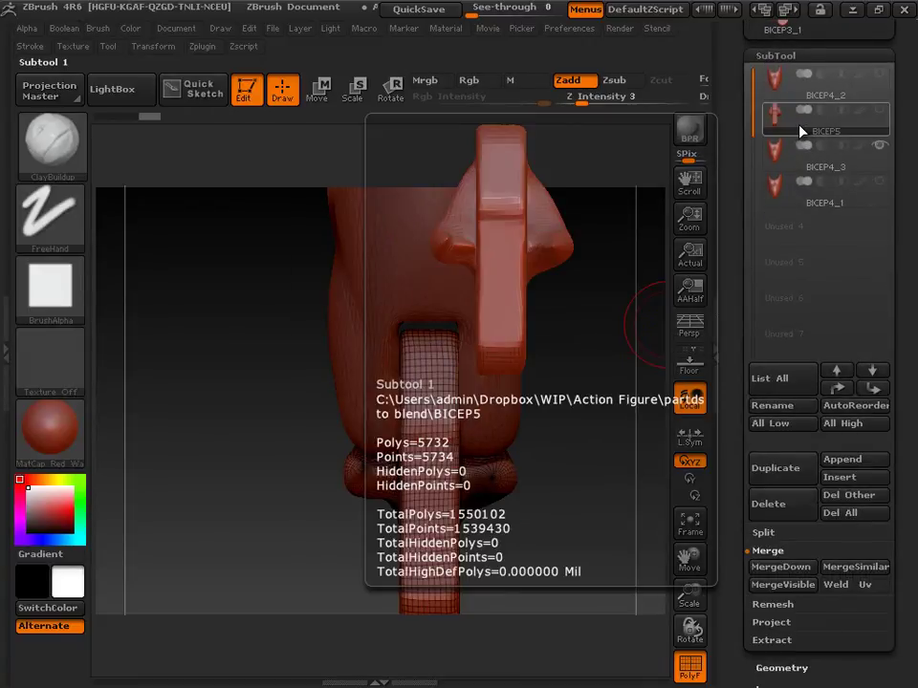
# Step: Compare the arm and elbow subtools and move BICEP4_1 above BICEP5, leaving BICEP4_3 directly below the elbow piece
pyautogui.click(790, 160)
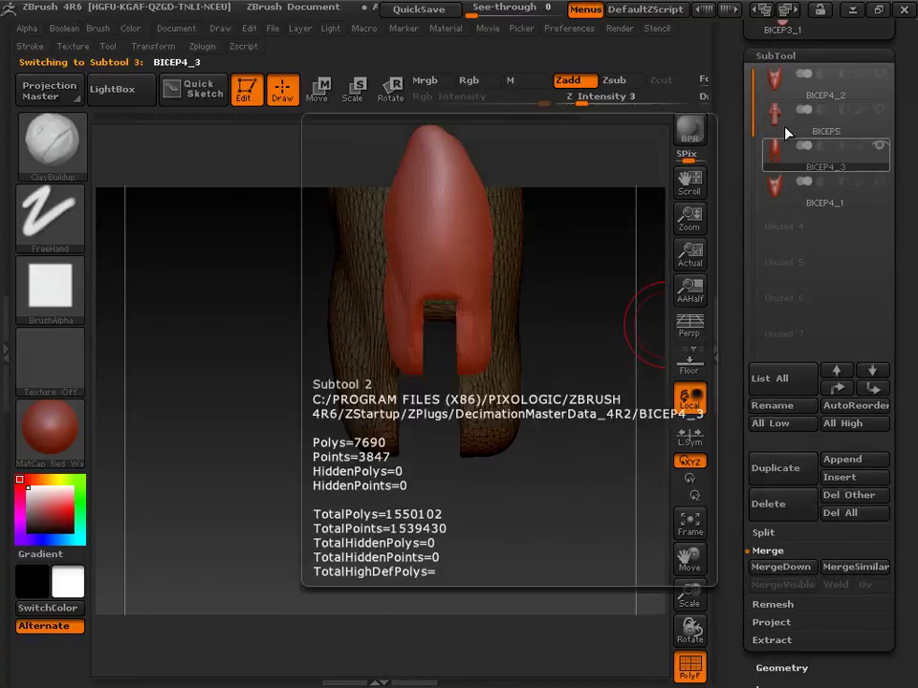
pyautogui.click(786, 127)
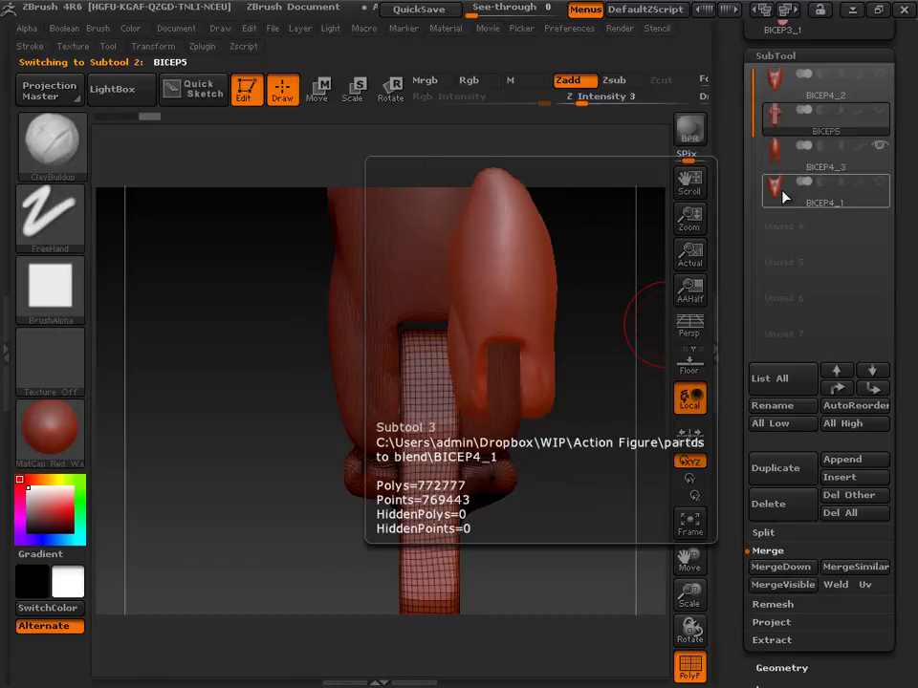
pyautogui.click(783, 196)
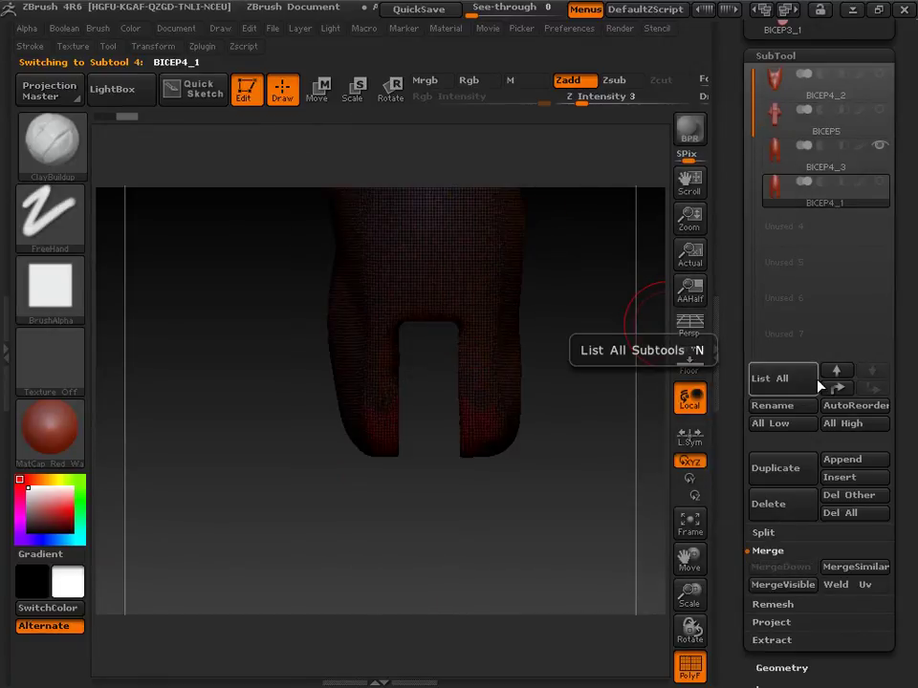
pyautogui.click(837, 388)
pyautogui.click(838, 387)
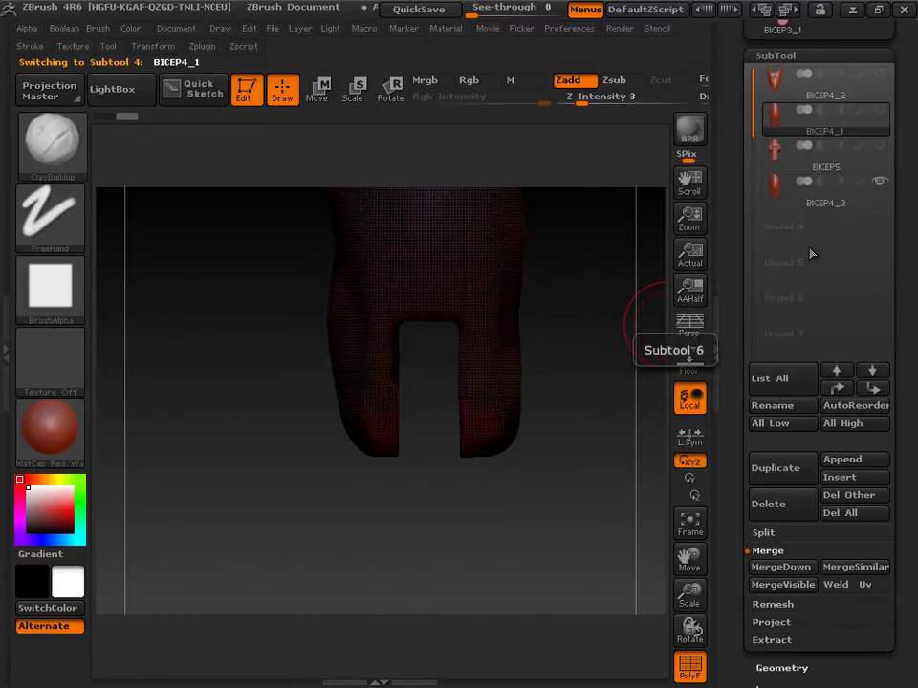
# Step: Merge the BICEP5 elbow piece down with the decimated BICEP4_3 arm and accept that the operation cannot be undone
pyautogui.click(792, 167)
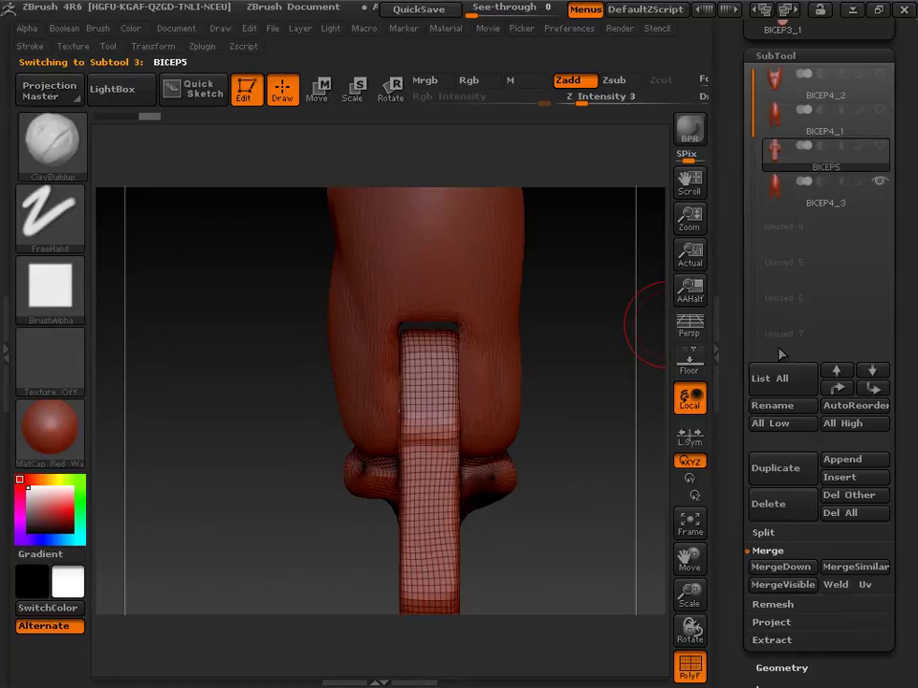
pyautogui.click(768, 570)
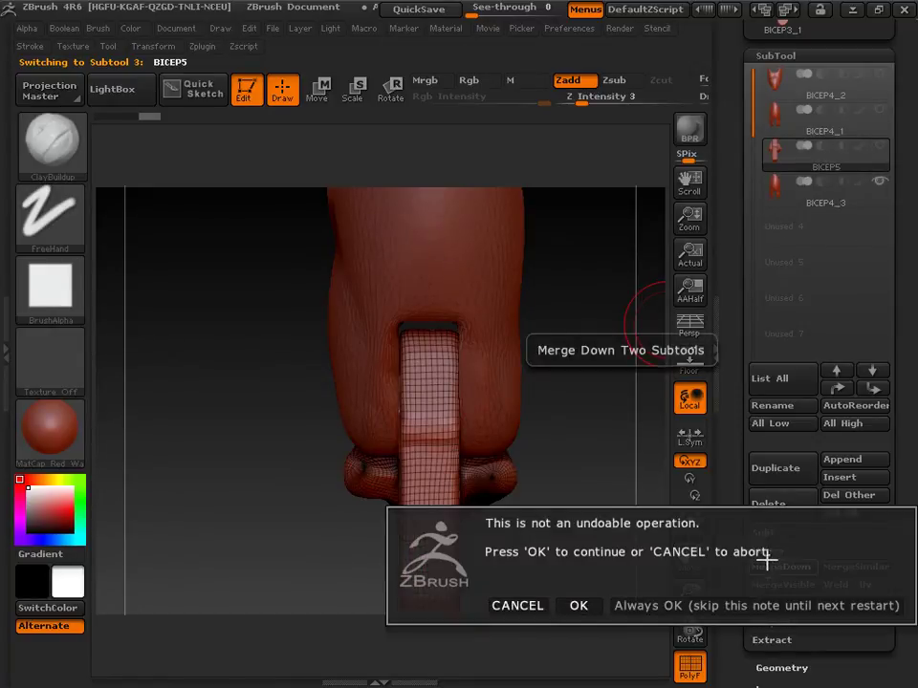
pyautogui.click(584, 605)
# Step: Export the merged arm and elbow mesh as BICEP_f.obj in the "partds to blend" folder
pyautogui.scroll(8, 731, 288)
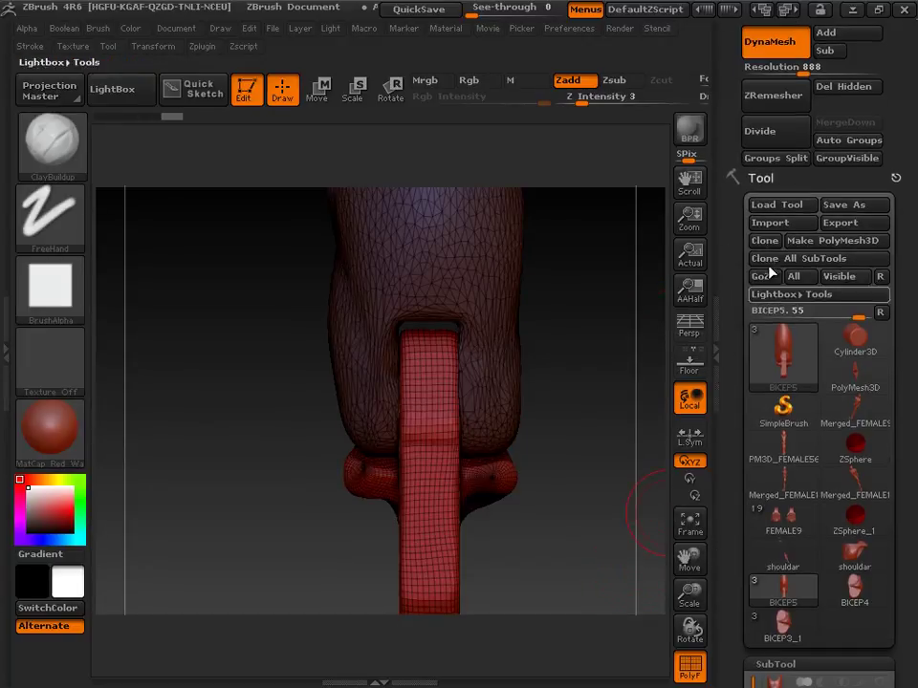
pyautogui.click(841, 225)
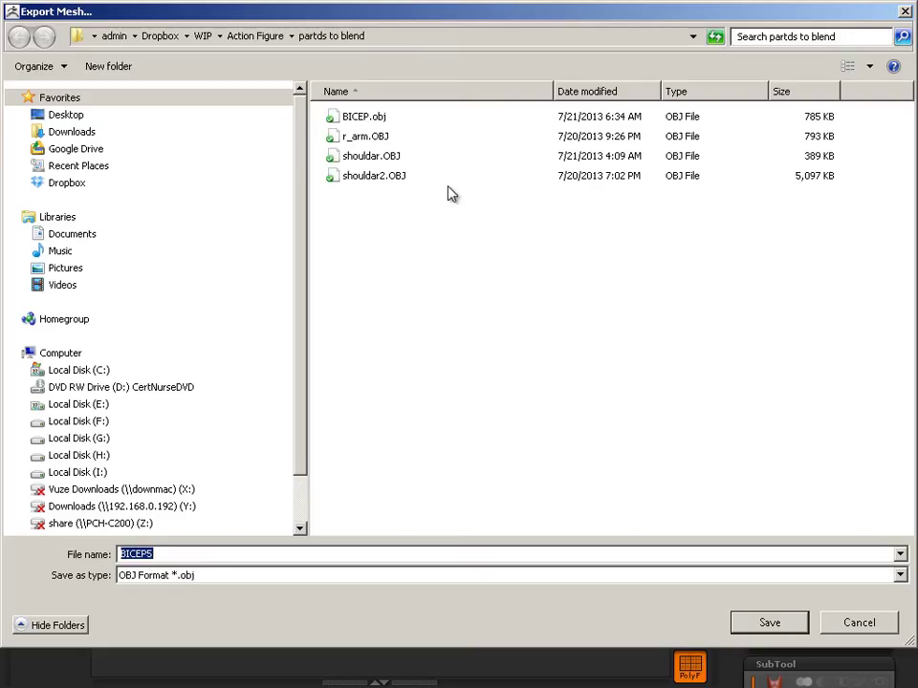
pyautogui.click(368, 116)
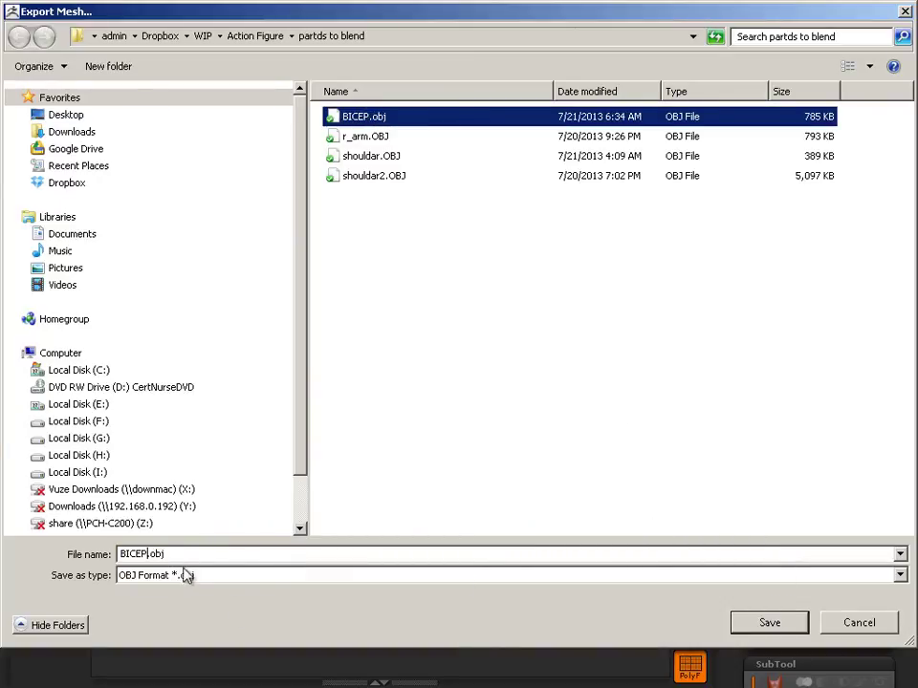
pyautogui.write('_f')
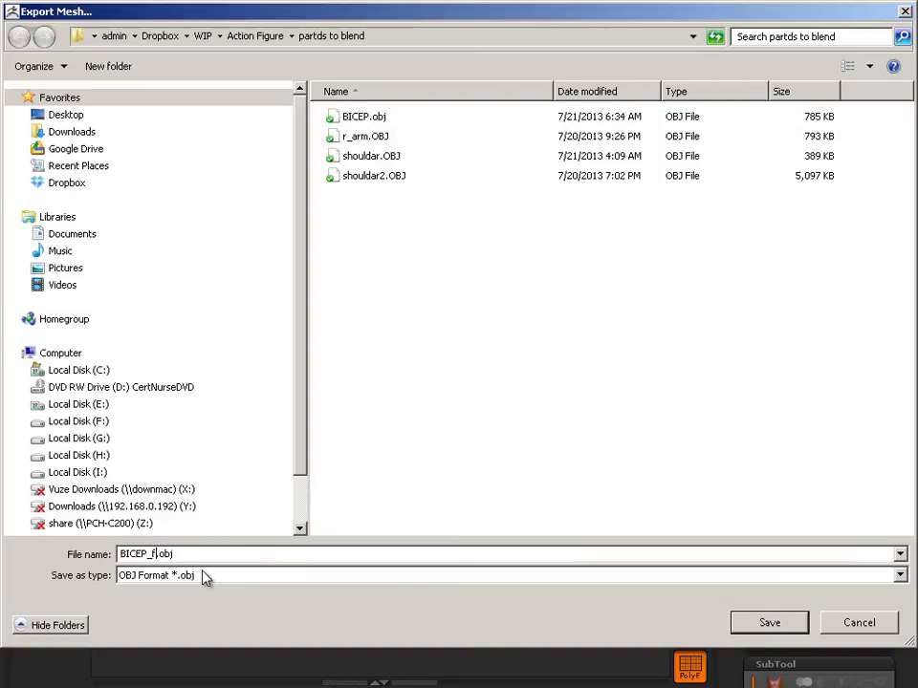
pyautogui.click(770, 624)
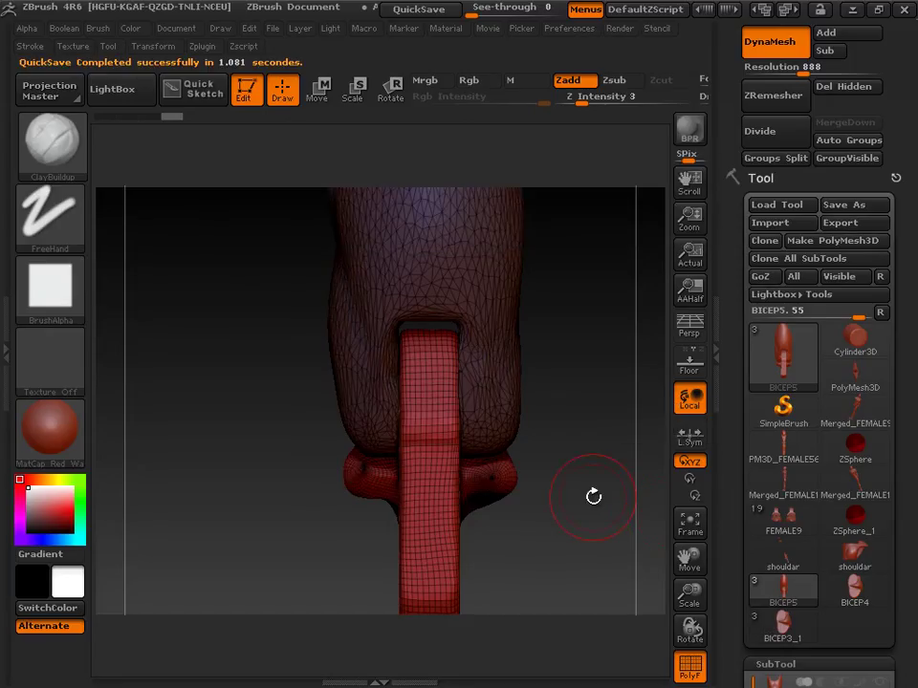
# Step: Switch to Blender and examine the old upper arm and elbow on female_actionfigure.blend up close from several sides
pyautogui.hotkey('alt', 'Tab')
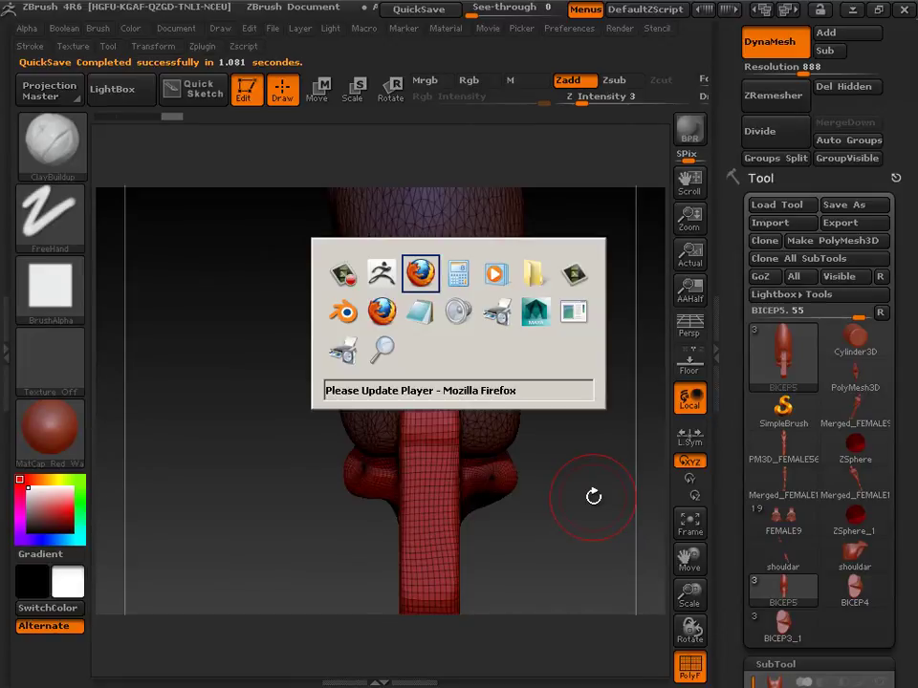
pyautogui.hotkey('alt', 'Tab')
pyautogui.hotkey('alt', 'Tab')
pyautogui.hotkey('alt', 'Tab')
pyautogui.hotkey('alt', 'Tab')
pyautogui.hotkey('alt', 'Tab')
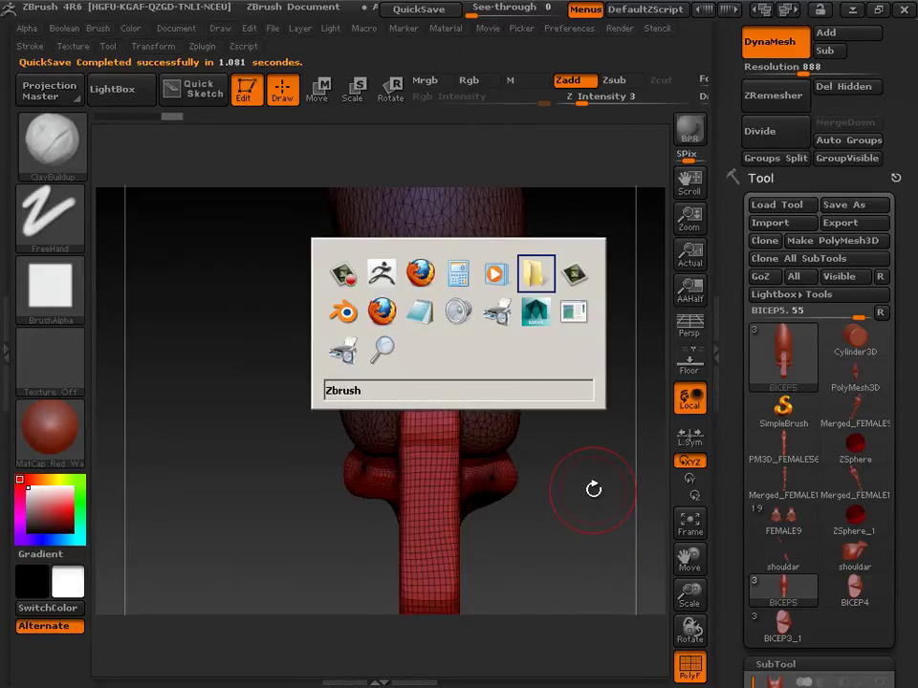
pyautogui.scroll(-5, 488, 422)
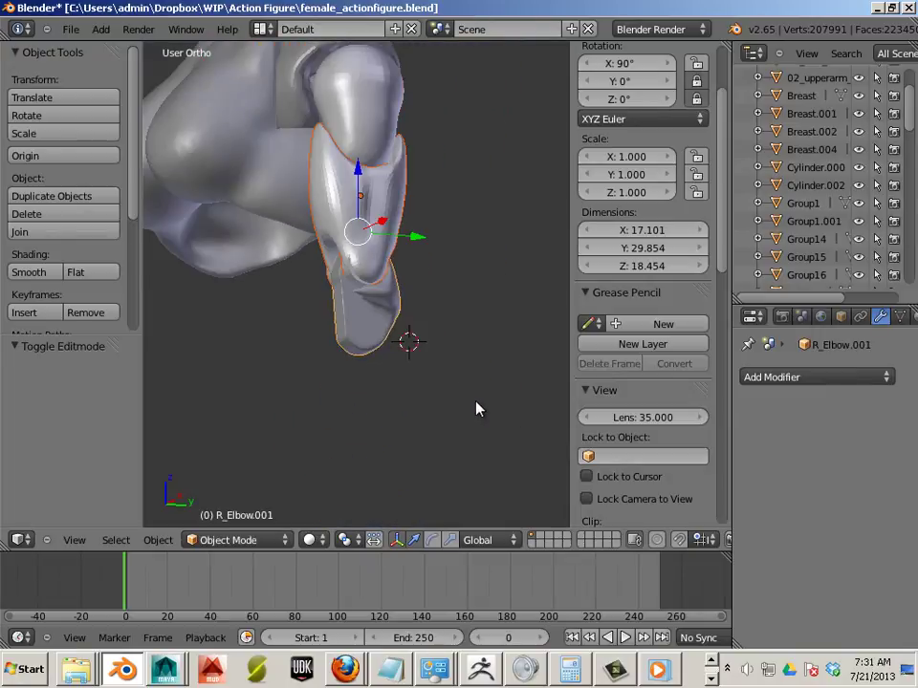
pyautogui.scroll(5, 474, 436)
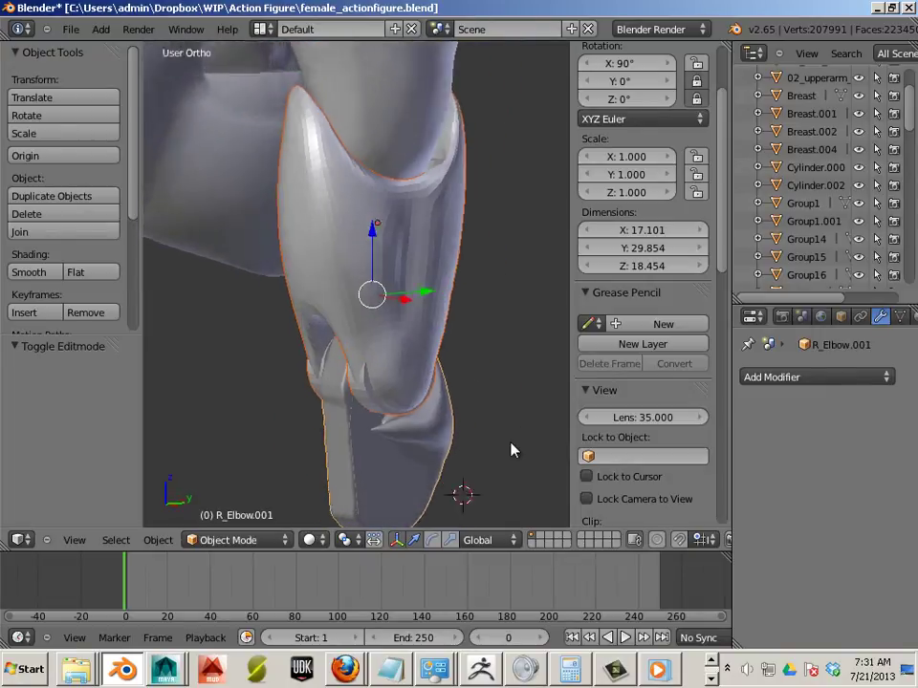
pyautogui.scroll(-4, 455, 422)
pyautogui.scroll(6, 432, 346)
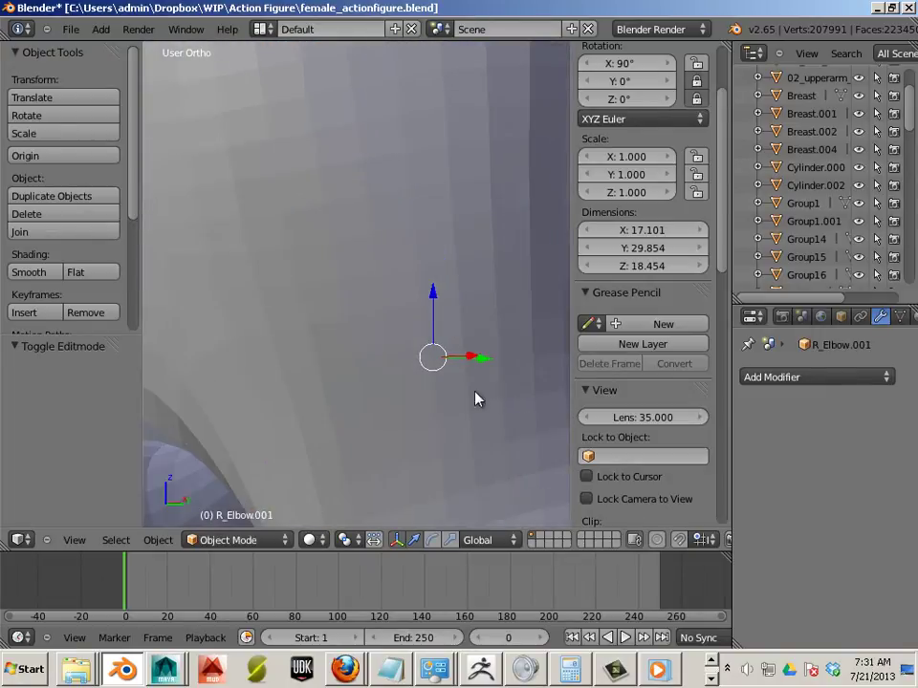
pyautogui.scroll(-3, 461, 398)
# Step: Select the old upper arm shell and elbow hinge and move them together 47.399 along X, away from the figure
pyautogui.rightClick(390, 440)
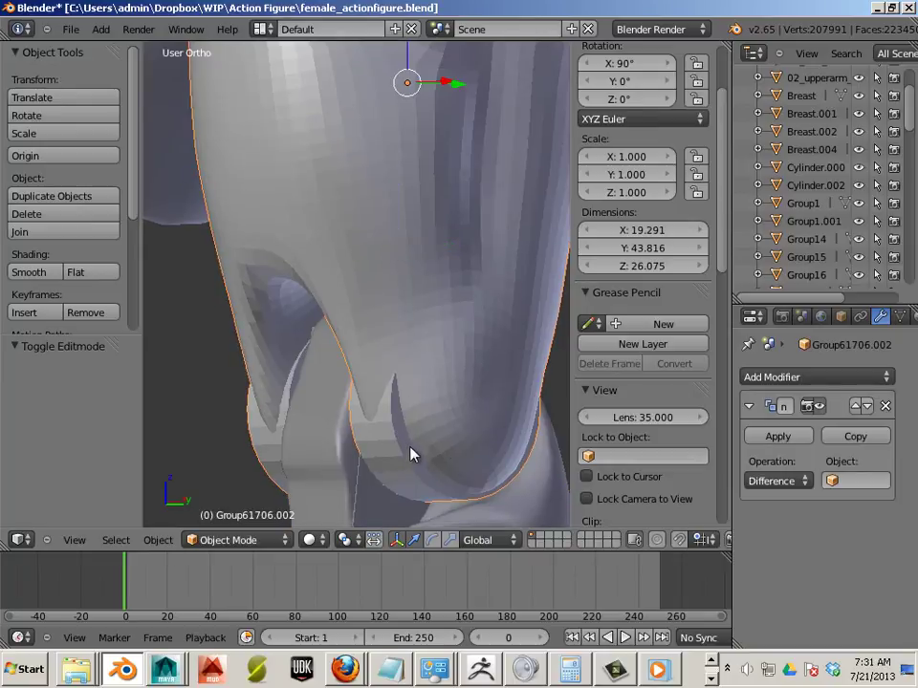
pyautogui.moveTo(442, 465); pyautogui.dragTo(383, 460, button='middle')
pyautogui.scroll(-4, 396, 274)
pyautogui.moveTo(430, 228); pyautogui.dragTo(580, 247)
pyautogui.hotkey('ctrl', 'z')
pyautogui.rightClick(371, 378)
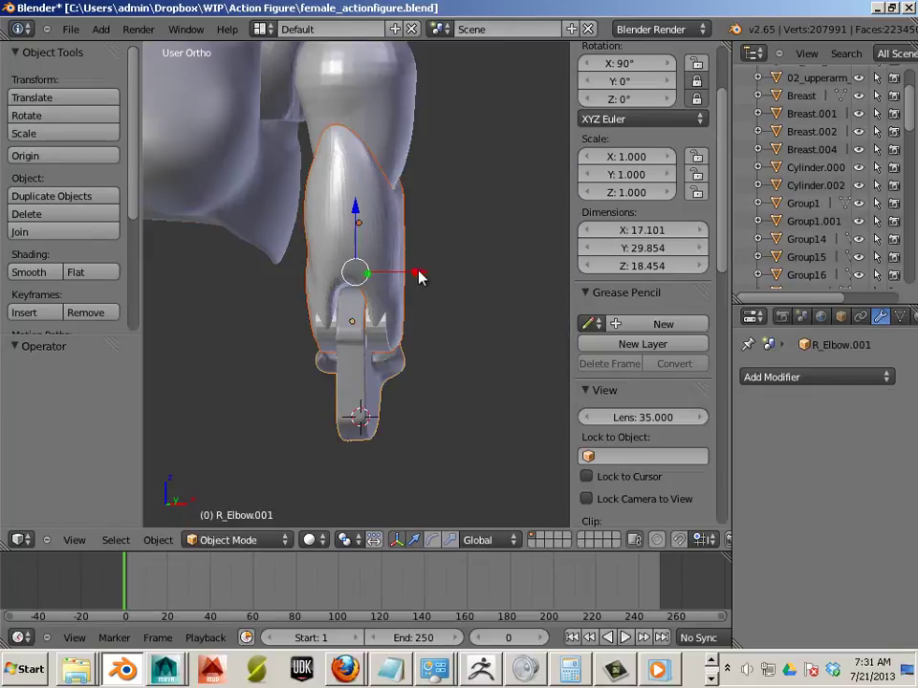
pyautogui.moveTo(418, 272); pyautogui.dragTo(630, 294)
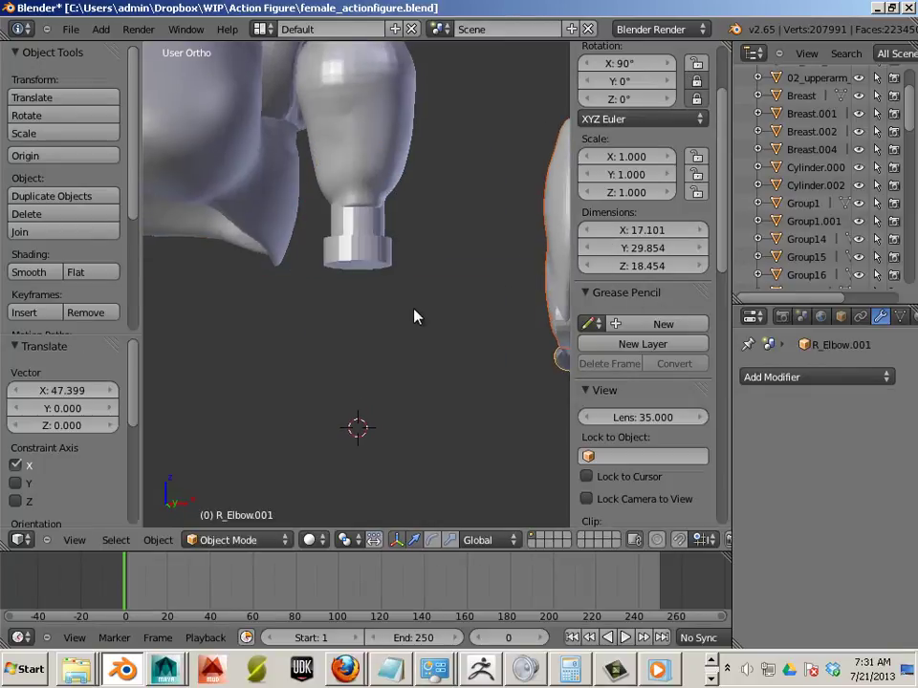
# Step: Import BICEP_f.OBJ from the "partds to blend" folder as a Wavefront OBJ, keeping the shown import options
pyautogui.rightClick(361, 251)
pyautogui.scroll(1, 390, 328)
pyautogui.scroll(1, 390, 328)
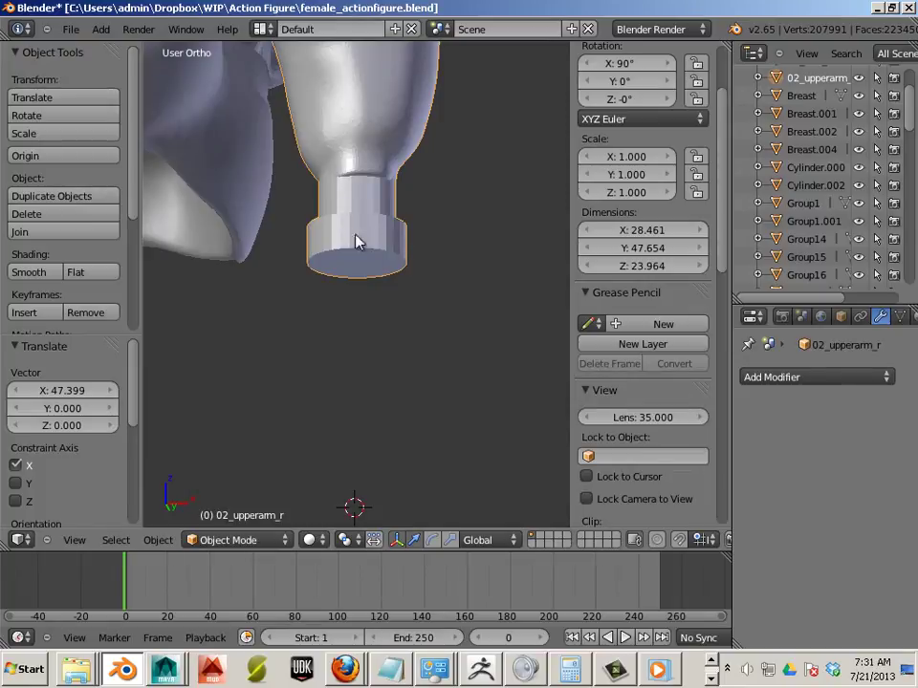
pyautogui.click(71, 29)
pyautogui.moveTo(81, 304)
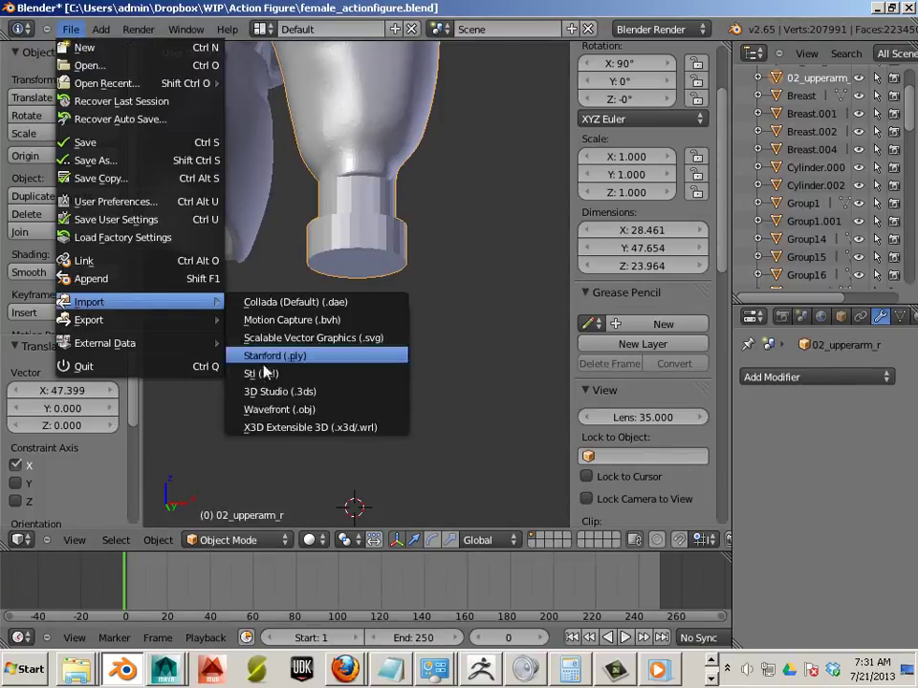
pyautogui.click(277, 409)
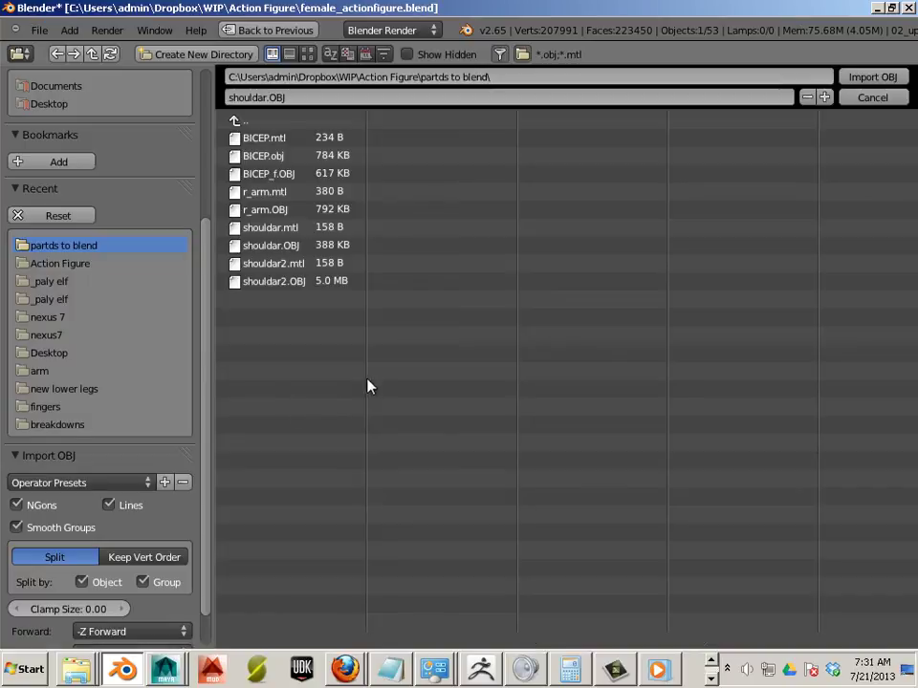
pyautogui.click(269, 173)
pyautogui.click(870, 78)
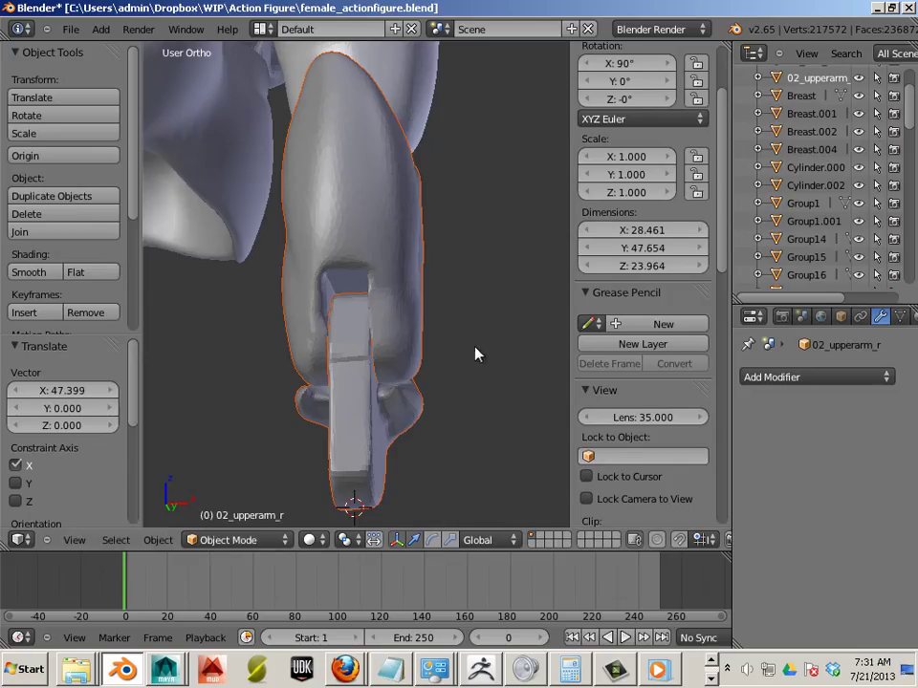
# Step: Deselect the imported parts, select the old upper arm and elbow hinge, and shift them along the X axis closer to the import
pyautogui.press('a')
pyautogui.moveTo(496, 288); pyautogui.dragTo(414, 342, button='middle')
pyautogui.rightClick(430, 333)
pyautogui.keyDown('shift'); pyautogui.rightClick(466, 251); pyautogui.keyUp('shift')
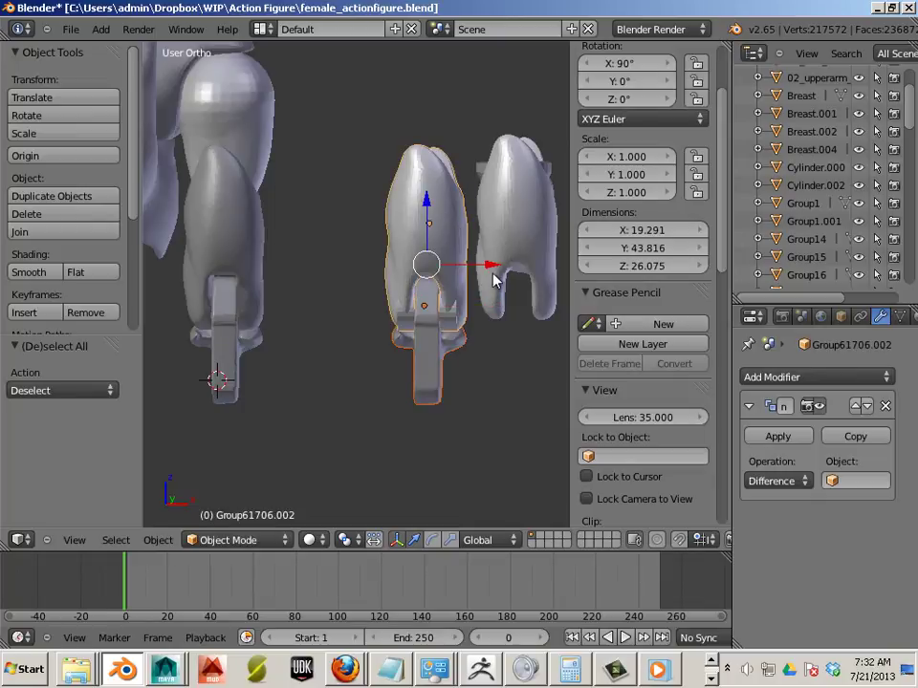
pyautogui.press('g')
pyautogui.press('x')
pyautogui.click(362, 409)
# Step: Move the old upper arm and elbow hinge farther out along X and 97.697 along Y, clear of the figure
pyautogui.keyDown('shift'); pyautogui.moveTo(369, 406); pyautogui.dragTo(414, 300, button='middle'); pyautogui.keyUp('shift')
pyautogui.rightClick(440, 290)
pyautogui.keyDown('shift'); pyautogui.rightClick(490, 251); pyautogui.keyUp('shift')
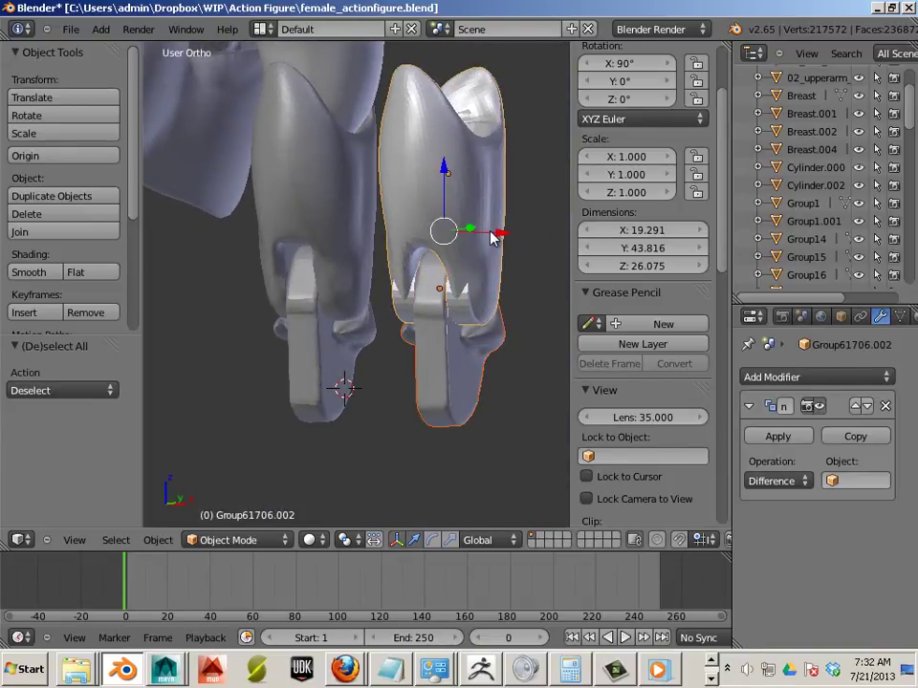
pyautogui.moveTo(493, 232); pyautogui.dragTo(564, 239)
pyautogui.moveTo(517, 335); pyautogui.dragTo(416, 389, button='middle')
pyautogui.scroll(-5, 441, 360)
pyautogui.press('g')
pyautogui.press('y')
pyautogui.click(636, 344)
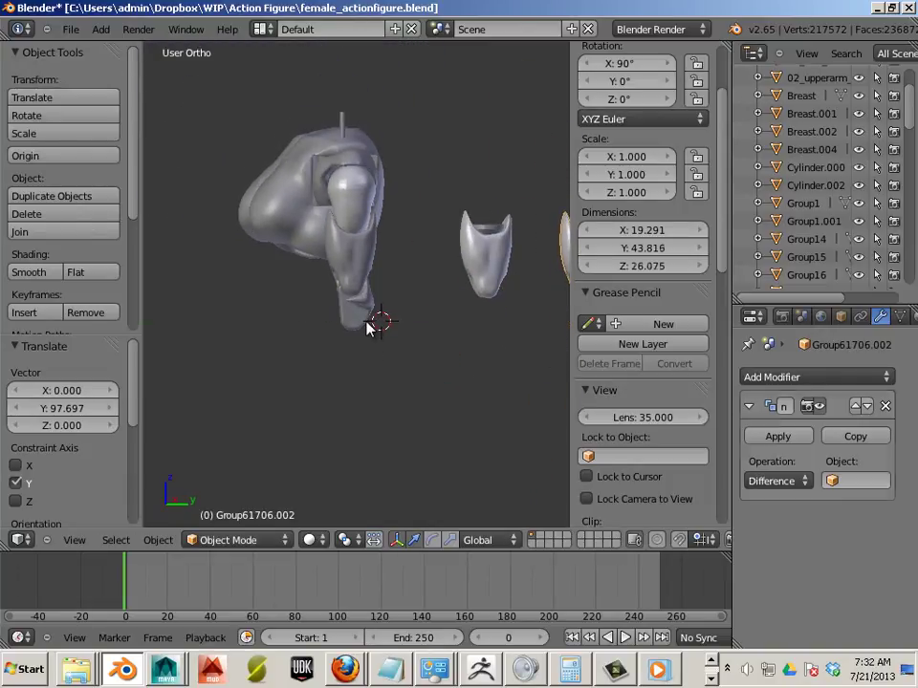
# Step: Select the imported elbow piece and examine its fit in the upper arm, ending in the right orthographic view
pyautogui.rightClick(367, 328)
pyautogui.scroll(6, 356, 345)
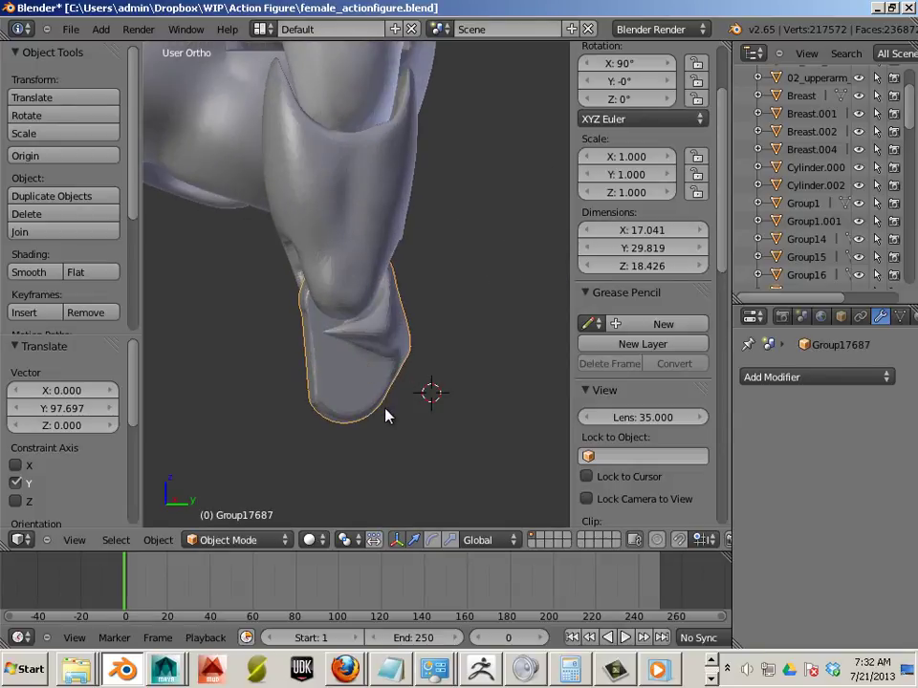
pyautogui.moveTo(378, 402); pyautogui.dragTo(345, 422, button='middle')
pyautogui.scroll(-3, 400, 407)
pyautogui.scroll(6, 345, 419)
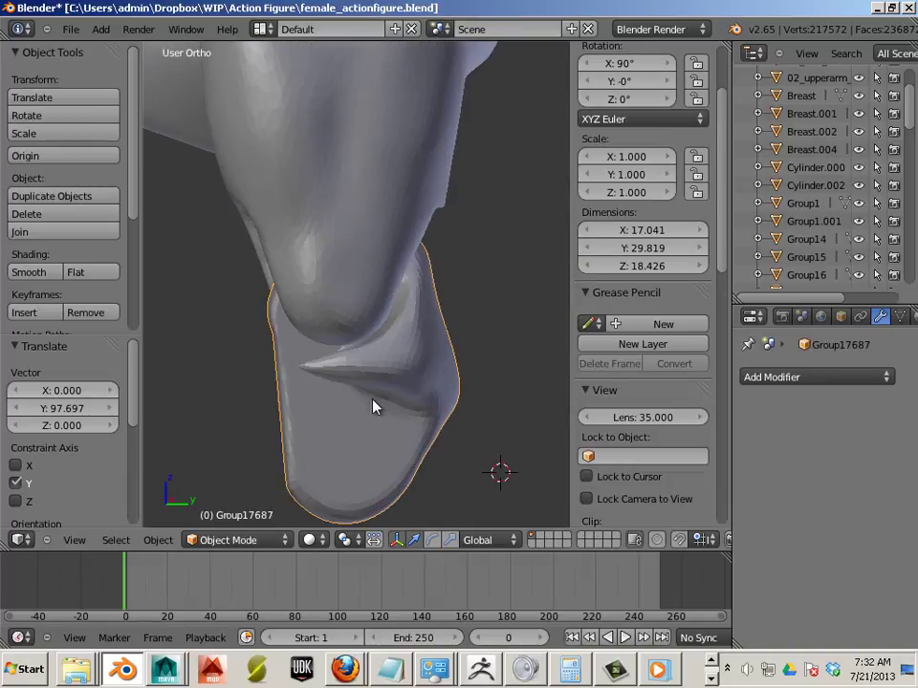
pyautogui.press('KP_1')
pyautogui.press('KP_3')
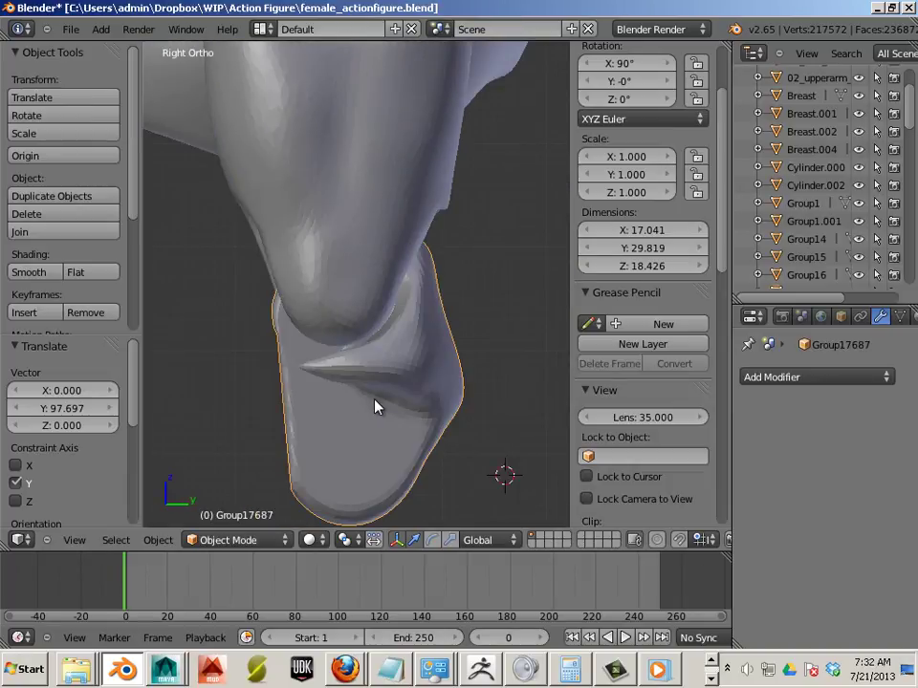
# Step: Show the model in wireframe and examine the rounded hinge end of the elbow piece inside the upper arm
pyautogui.press('z')
pyautogui.scroll(5, 305, 363)
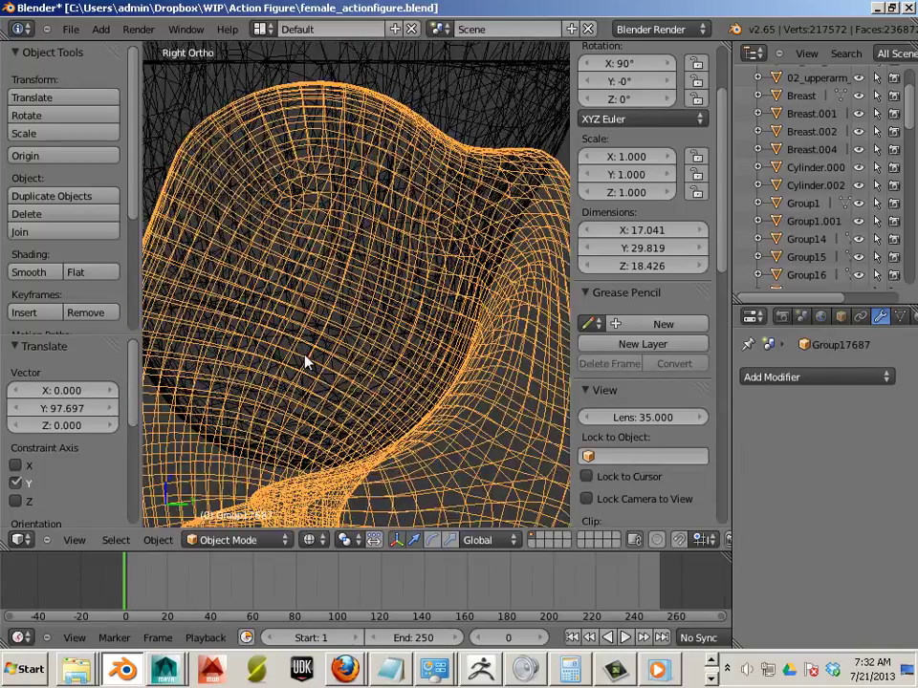
pyautogui.scroll(2, 304, 361)
pyautogui.scroll(-5, 304, 358)
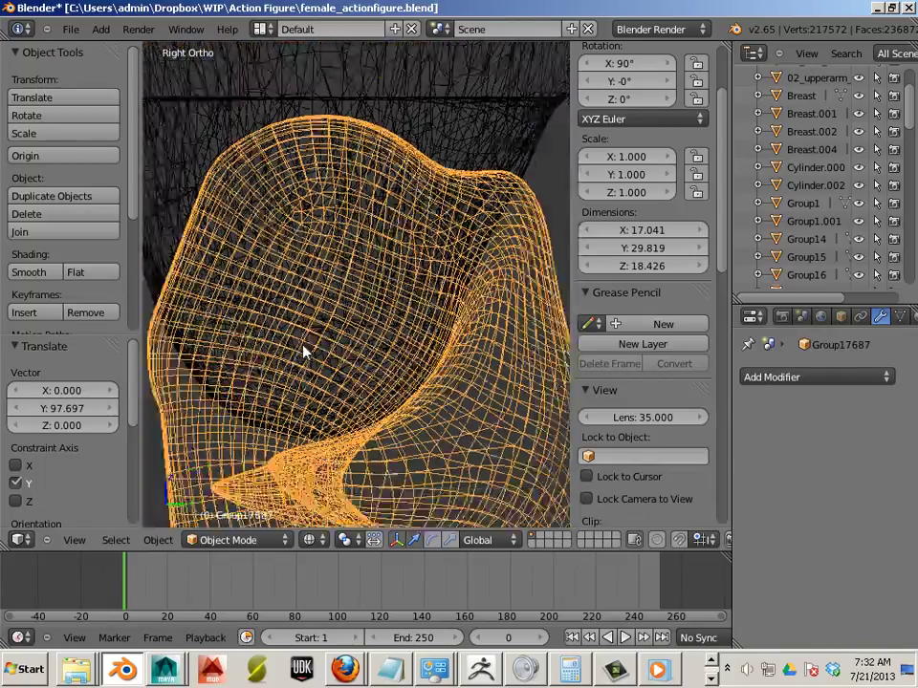
pyautogui.scroll(-1, 303, 350)
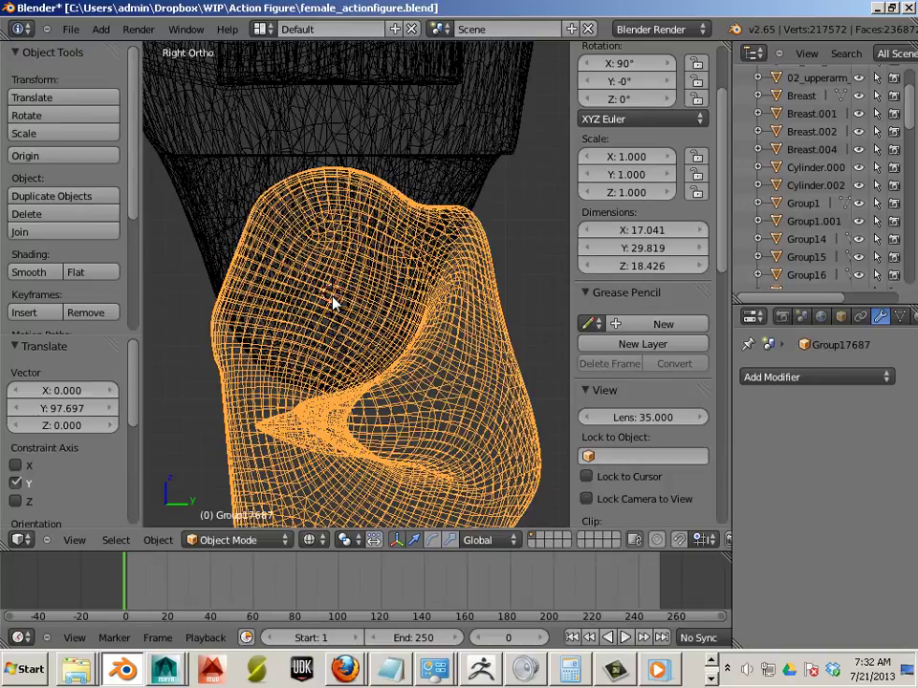
pyautogui.scroll(-2, 332, 303)
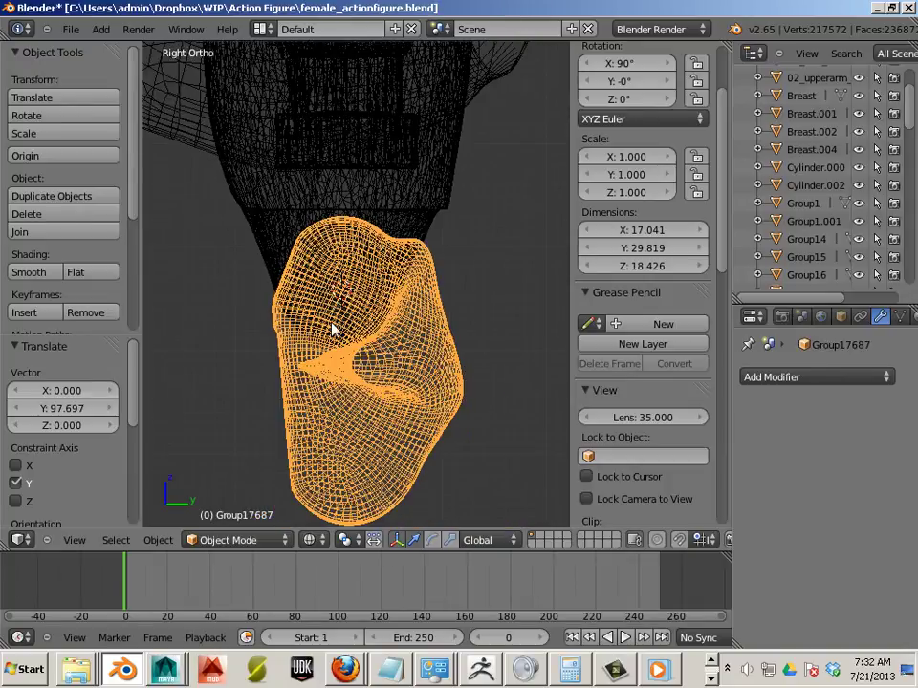
# Step: Set the origin of the selected elbow piece to the 3D cursor at its hinge centre
pyautogui.click(158, 540)
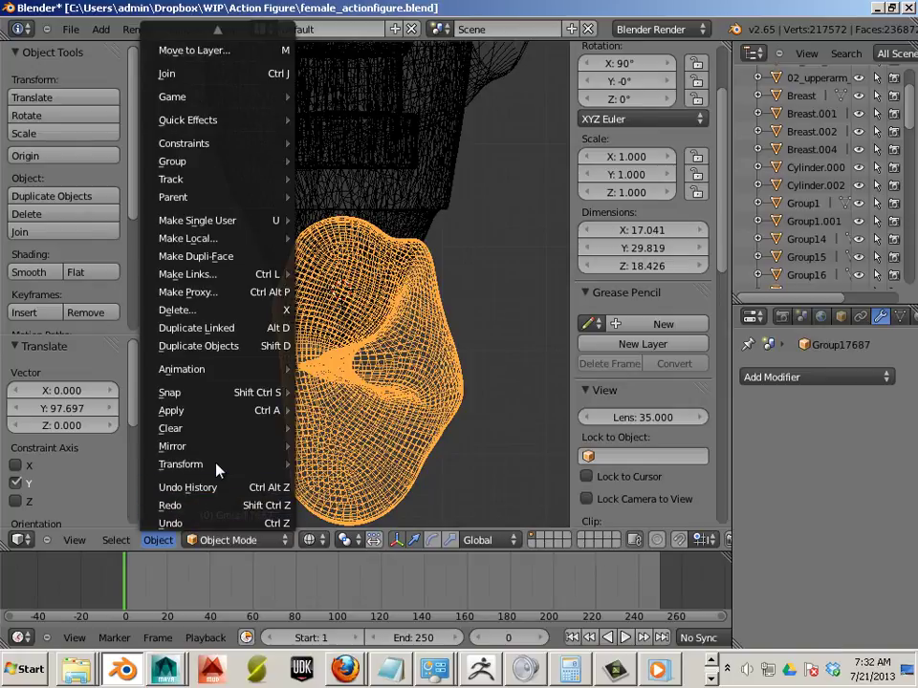
pyautogui.moveTo(215, 467)
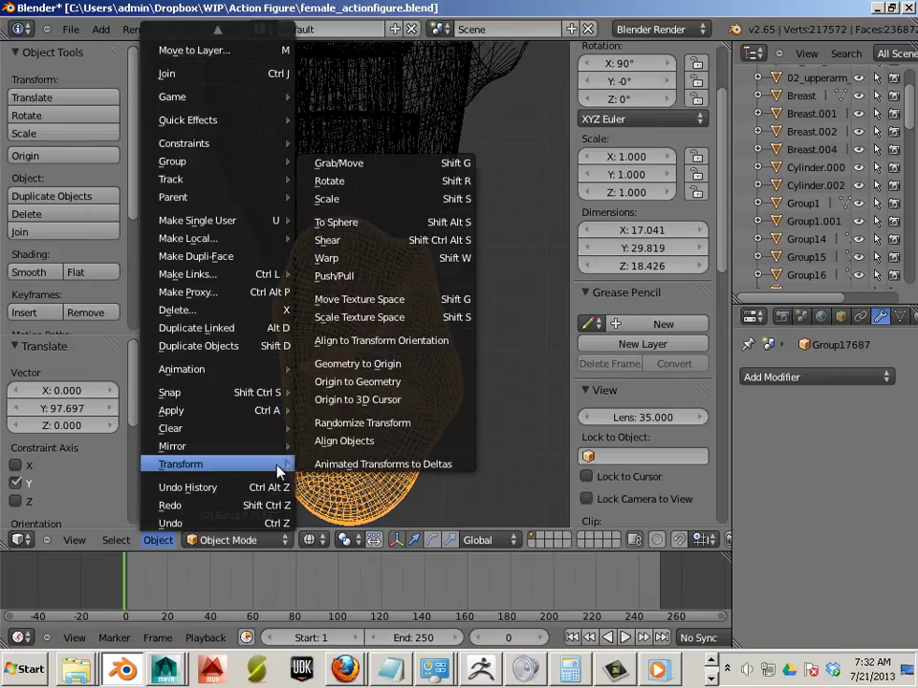
pyautogui.click(353, 400)
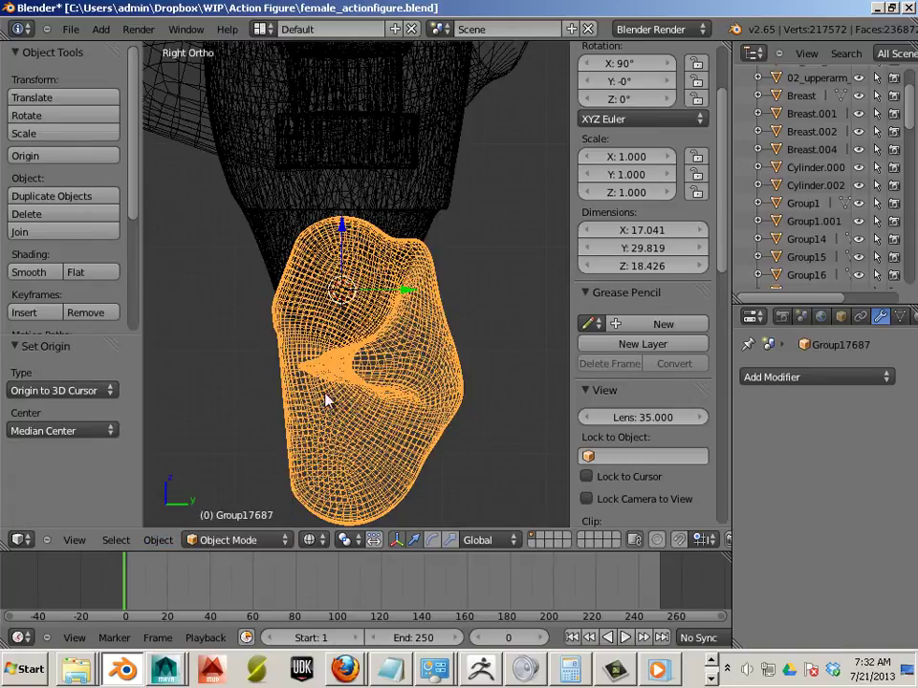
# Step: Rotate the elbow piece about 45° around its new origin in the right view and return to solid shading
pyautogui.press('r')
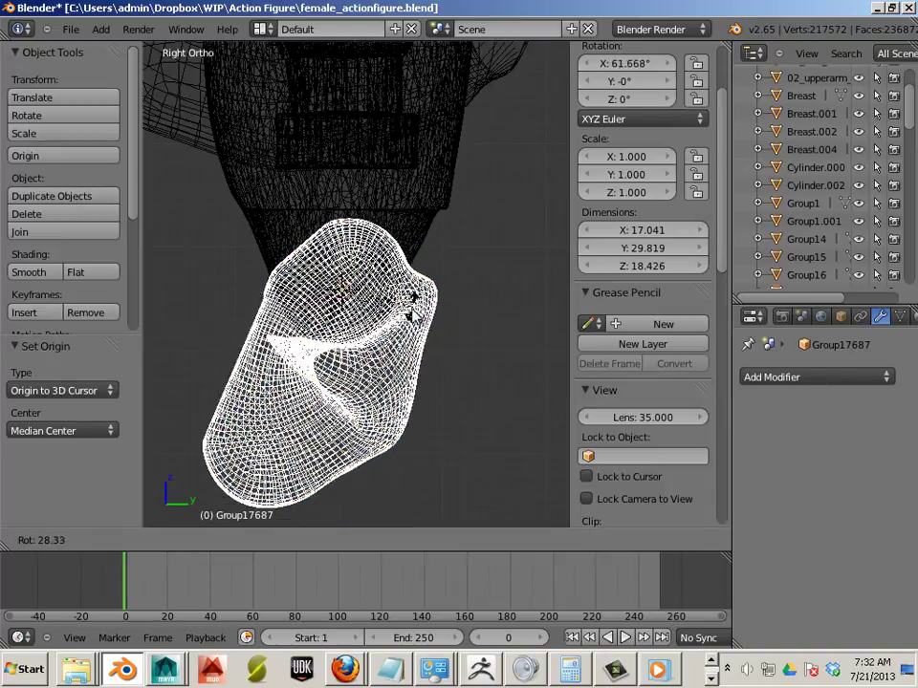
pyautogui.click(403, 329)
pyautogui.press('z')
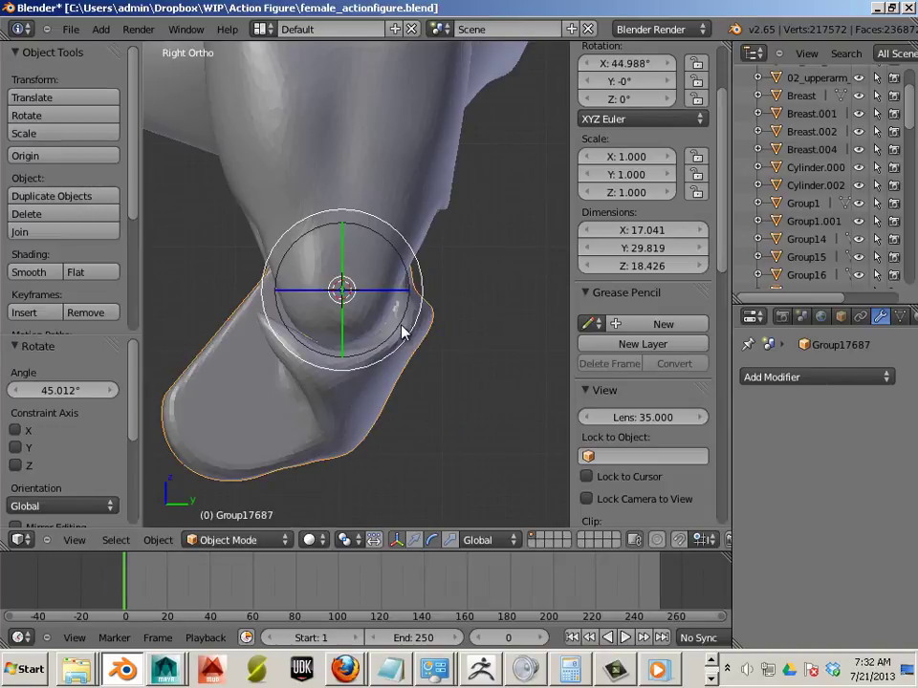
# Step: Try a free rotation of the elbow piece from an angled view and undo it
pyautogui.moveTo(418, 315); pyautogui.dragTo(406, 378, button='middle')
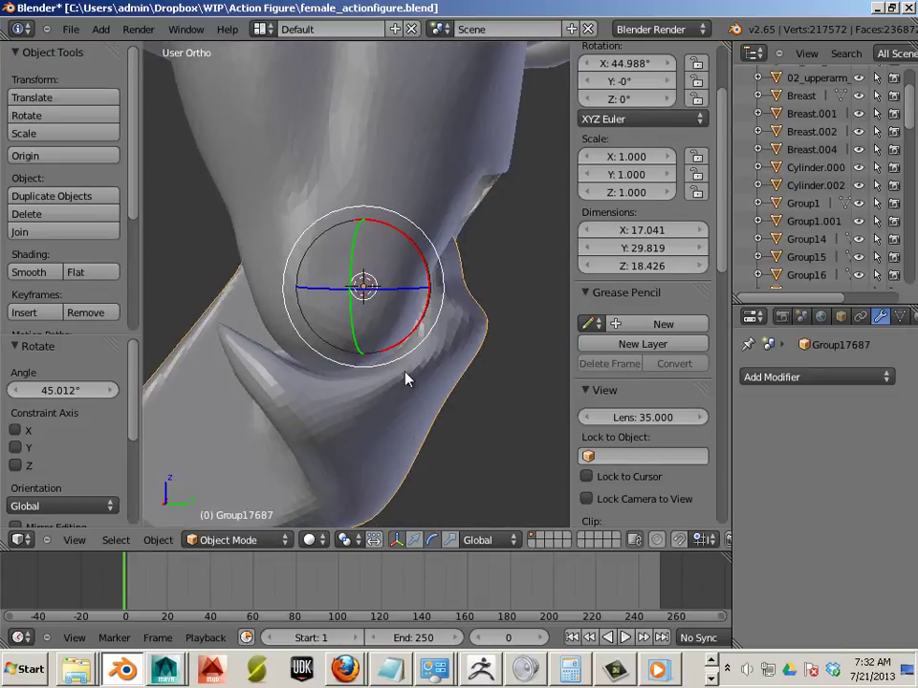
pyautogui.press('r')
pyautogui.click(433, 323)
pyautogui.hotkey('ctrl', 'z')
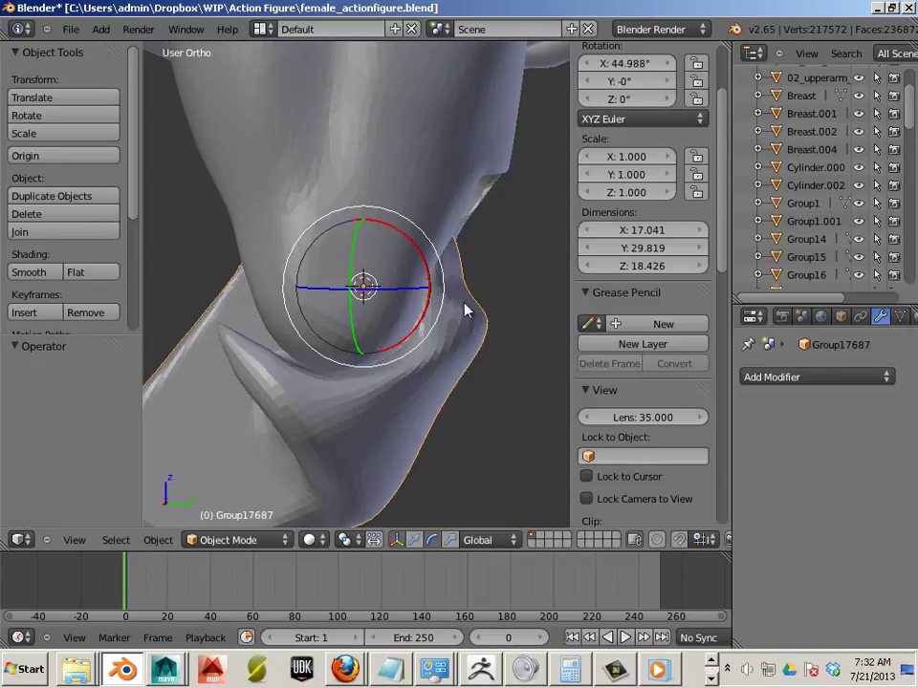
# Step: Lock the elbow piece's Y and Z rotation so that it can only turn around X
pyautogui.scroll(3, 694, 165)
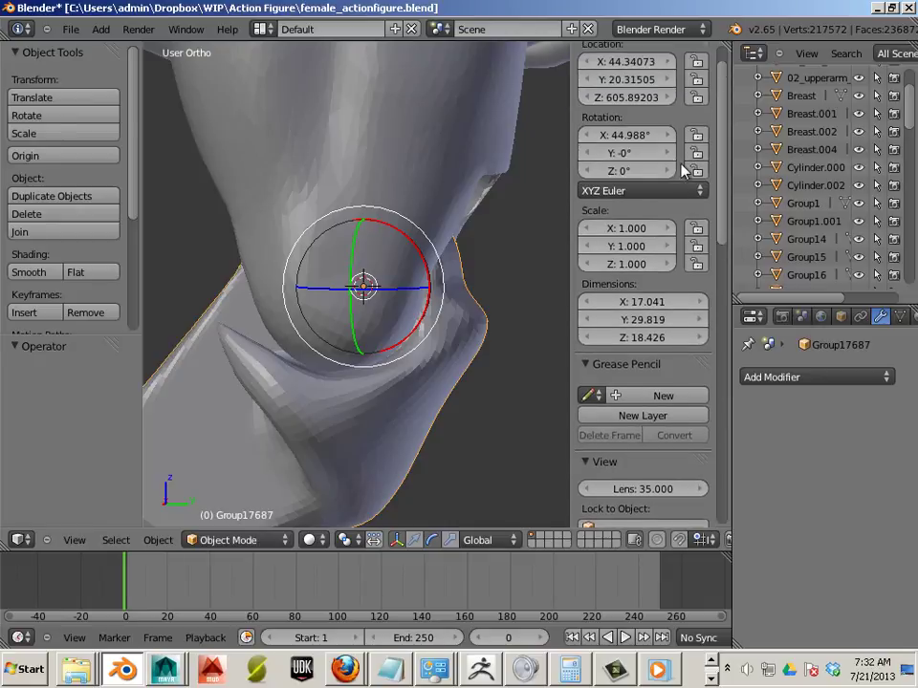
pyautogui.click(698, 153)
pyautogui.click(697, 170)
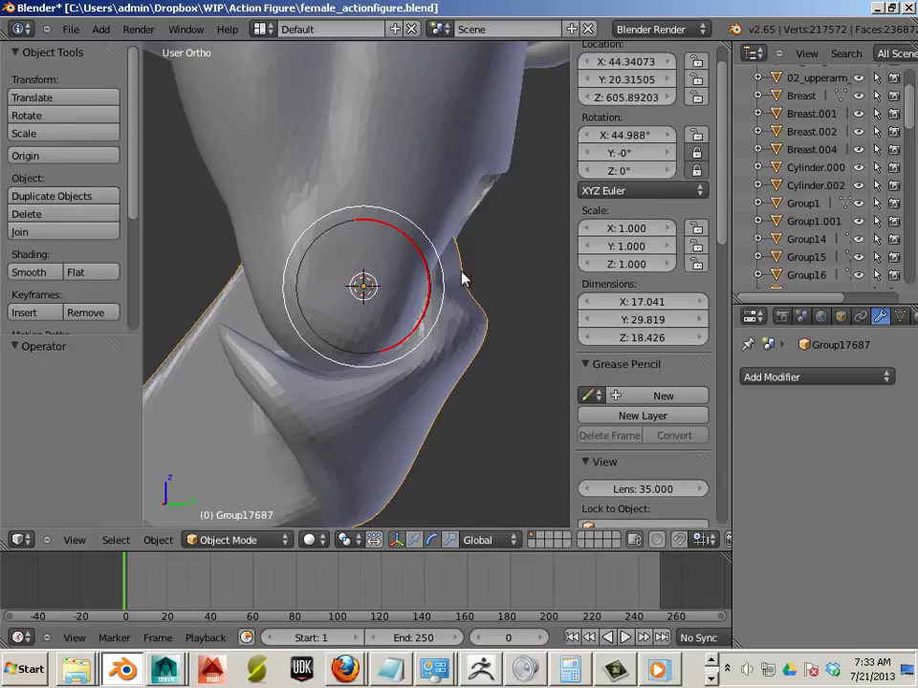
# Step: Test the elbow's bend by swinging the piece around X to about -10° and checking its clearance against the upper arm
pyautogui.press('r')
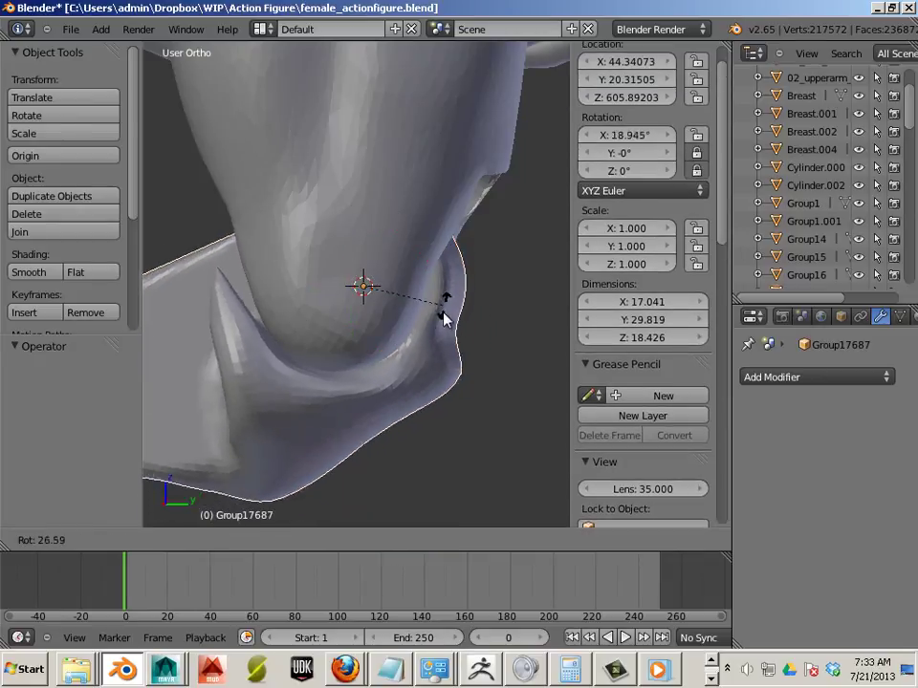
pyautogui.moveTo(454, 222); pyautogui.dragTo(435, 340)
pyautogui.moveTo(445, 506); pyautogui.dragTo(424, 395, button='middle')
pyautogui.moveTo(370, 369)
pyautogui.mouseDown()
pyautogui.moveTo(369, 350)
pyautogui.moveTo(373, 369)
pyautogui.mouseUp()
pyautogui.moveTo(373, 369); pyautogui.dragTo(297, 435, button='middle')
pyautogui.keyDown('shift'); pyautogui.rightClick(270, 432); pyautogui.keyUp('shift')
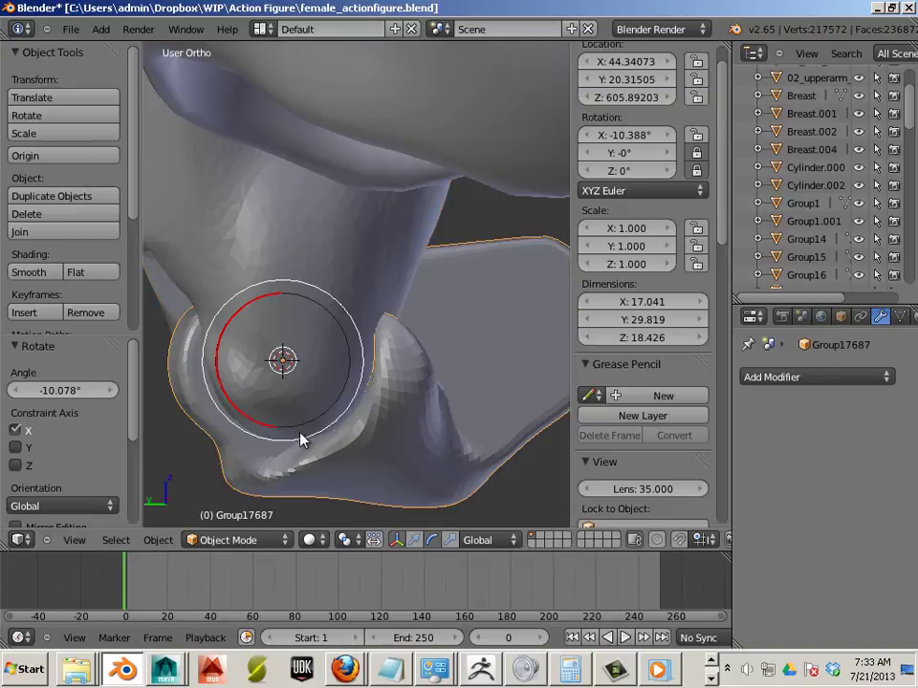
# Step: Test the opposite swing by rotating the elbow piece around X to about 61° and on to about 101°
pyautogui.moveTo(301, 434); pyautogui.dragTo(203, 409)
pyautogui.moveTo(480, 461); pyautogui.dragTo(403, 414, button='middle')
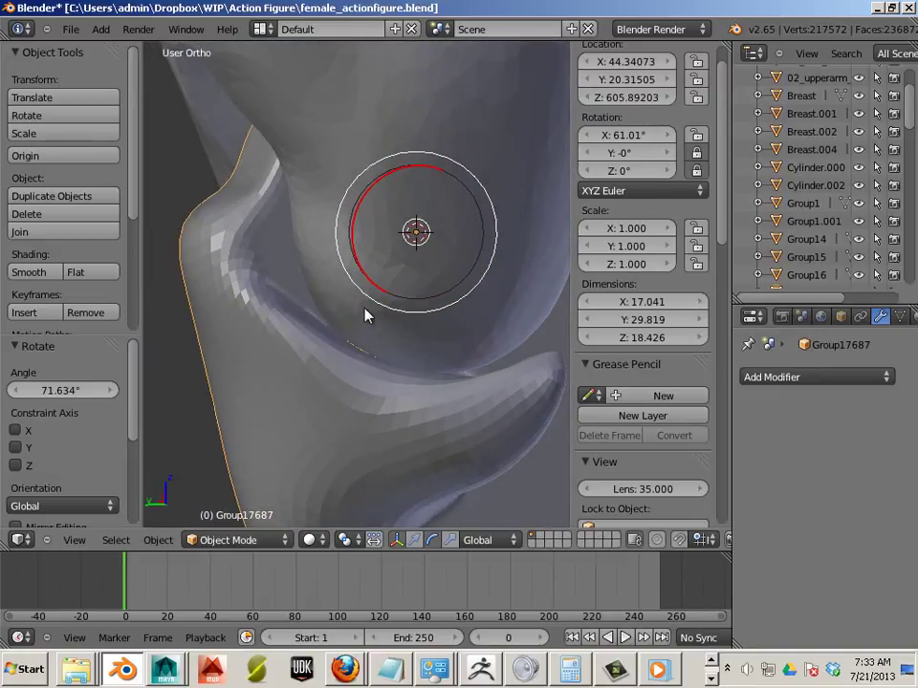
pyautogui.moveTo(373, 306); pyautogui.dragTo(304, 275)
pyautogui.moveTo(348, 328); pyautogui.dragTo(582, 221, button='middle')
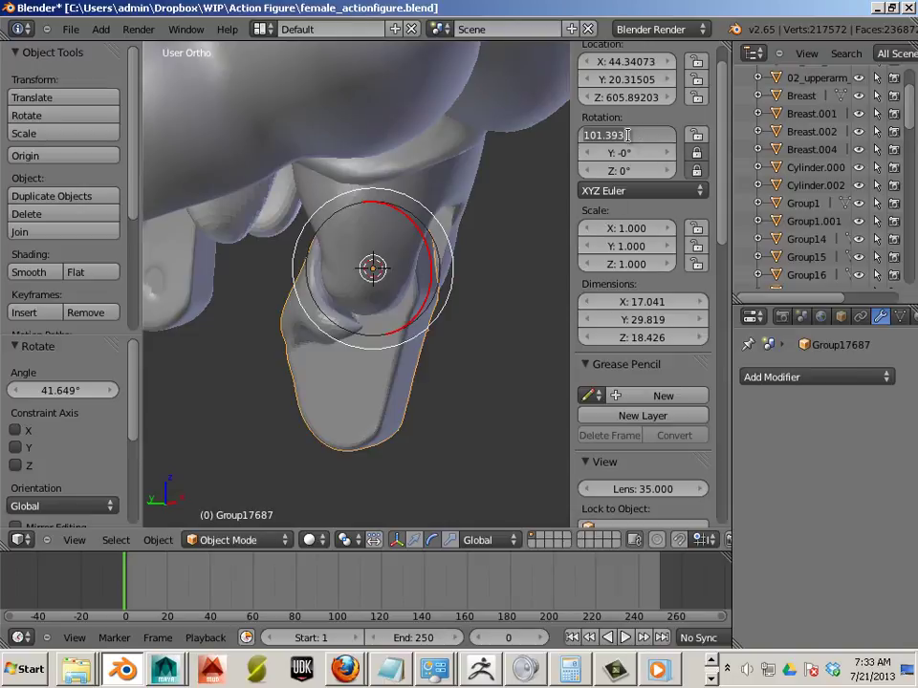
# Step: Set the elbow piece's X rotation to 0° and then to 90°
pyautogui.press('Return')
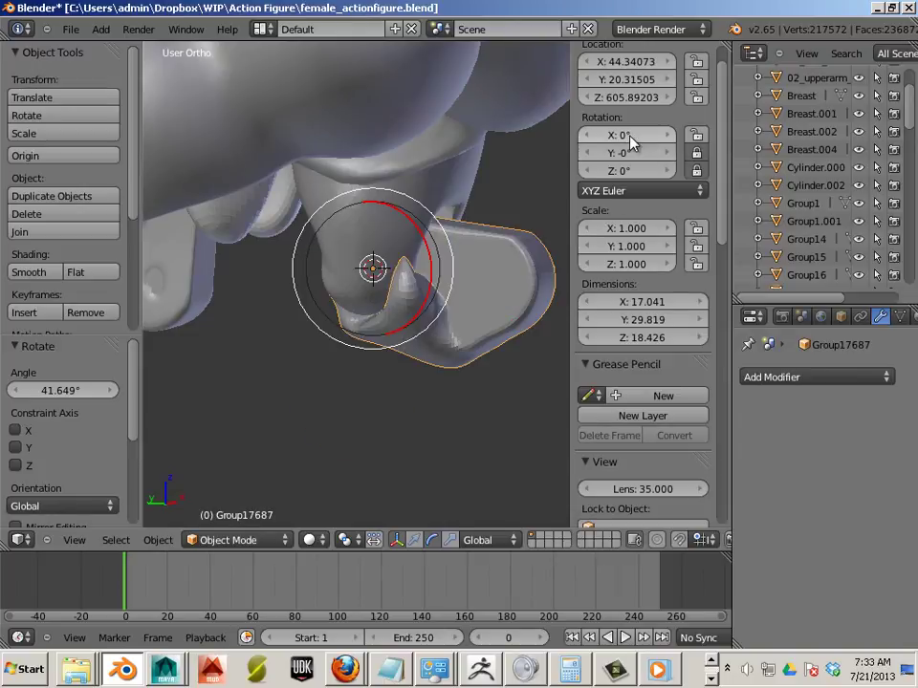
pyautogui.click(628, 135)
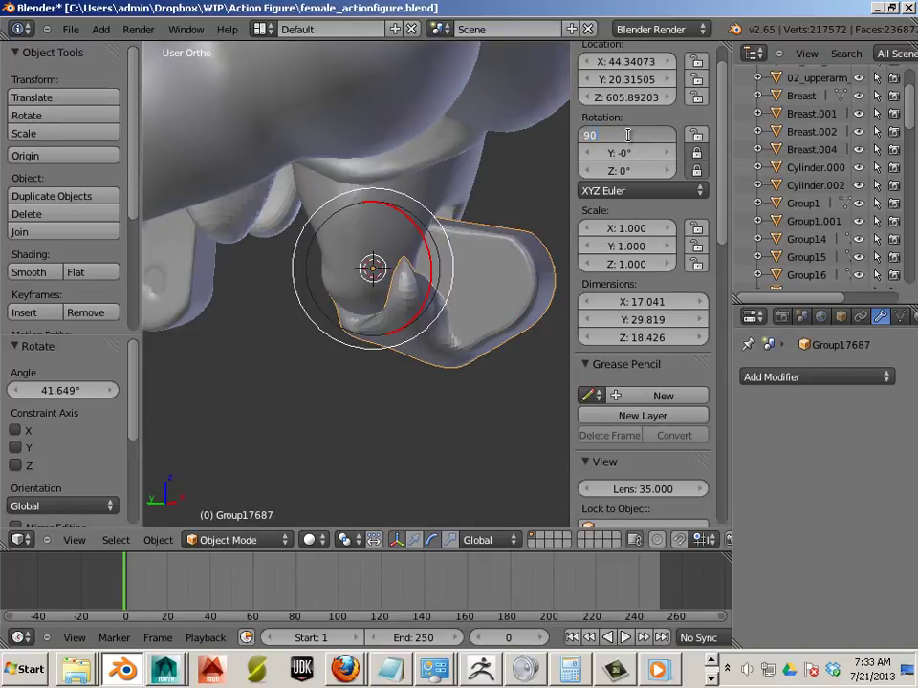
pyautogui.press('Return')
# Step: Deselect everything and examine how the elbow hinge sits in the slot of the upper arm
pyautogui.press('a')
pyautogui.moveTo(515, 409); pyautogui.dragTo(336, 373, button='middle')
pyautogui.scroll(5, 336, 373)
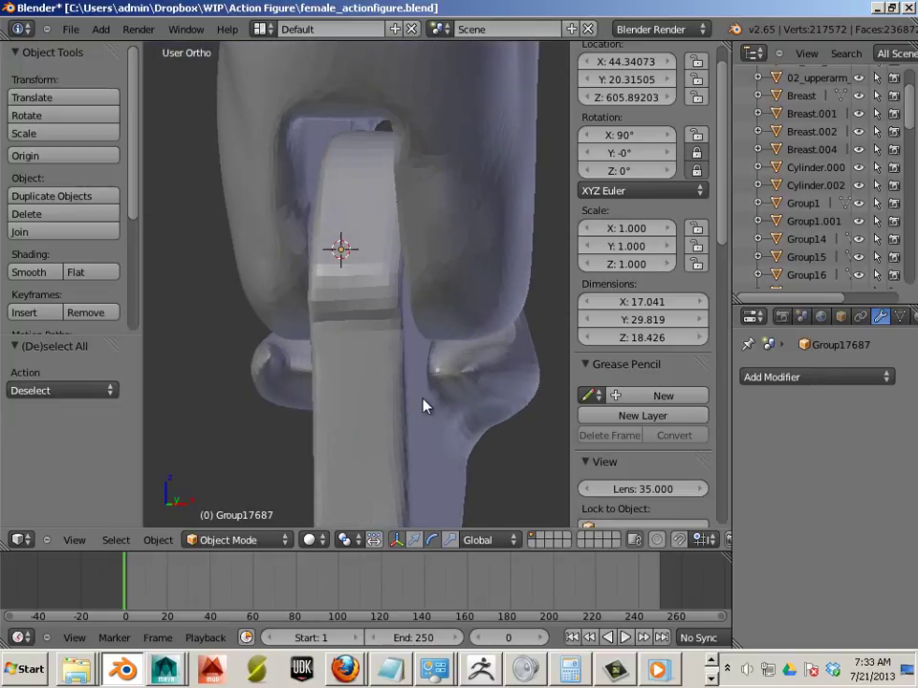
pyautogui.scroll(-2, 454, 433)
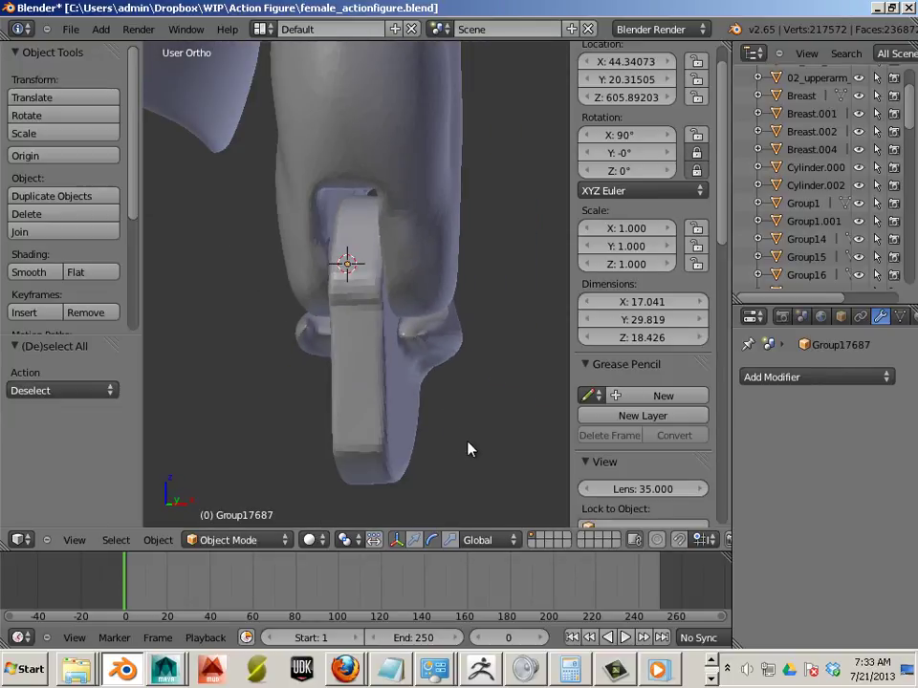